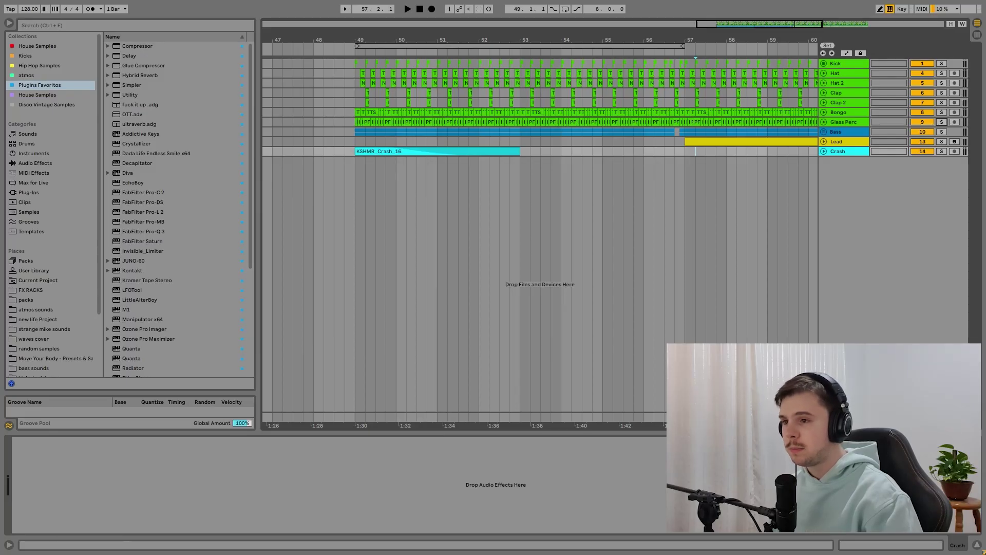
Unfold the Kick group, solo it and play it from bar 49
{"action": "left_click_drag", "start_coordinate": [403, 39], "coordinate": [404, 60]}
{"action": "left_click", "coordinate": [823, 64]}
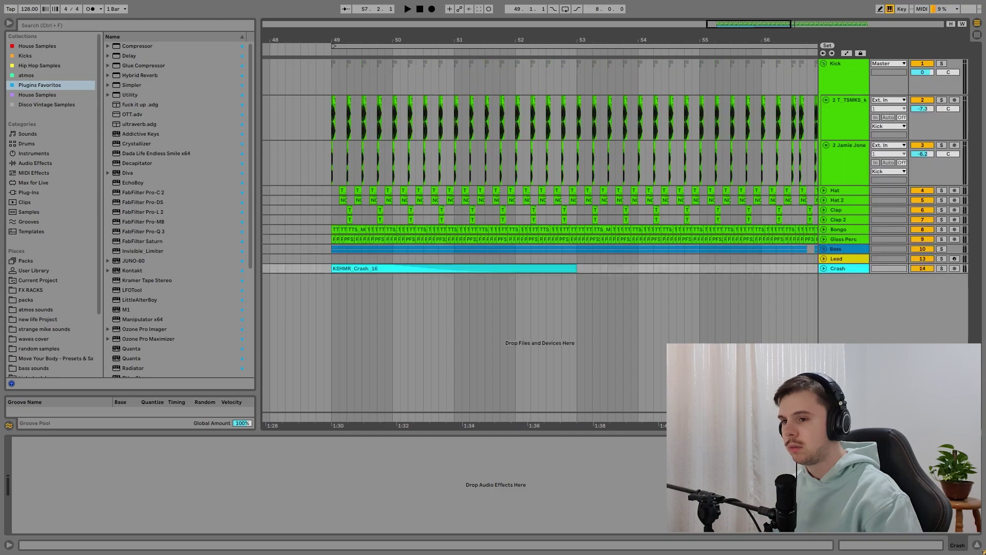
{"action": "left_click", "coordinate": [942, 63]}
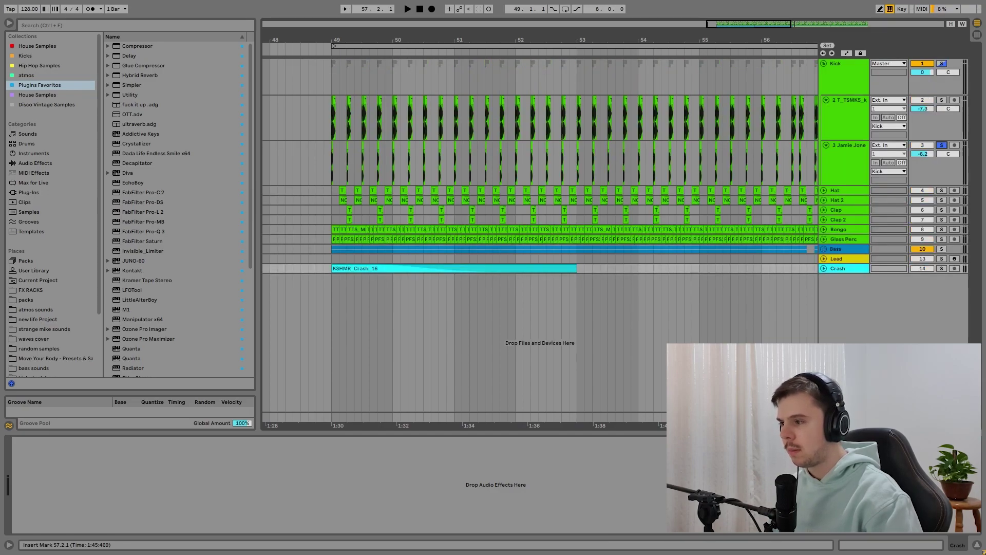
{"action": "left_click", "coordinate": [324, 163]}
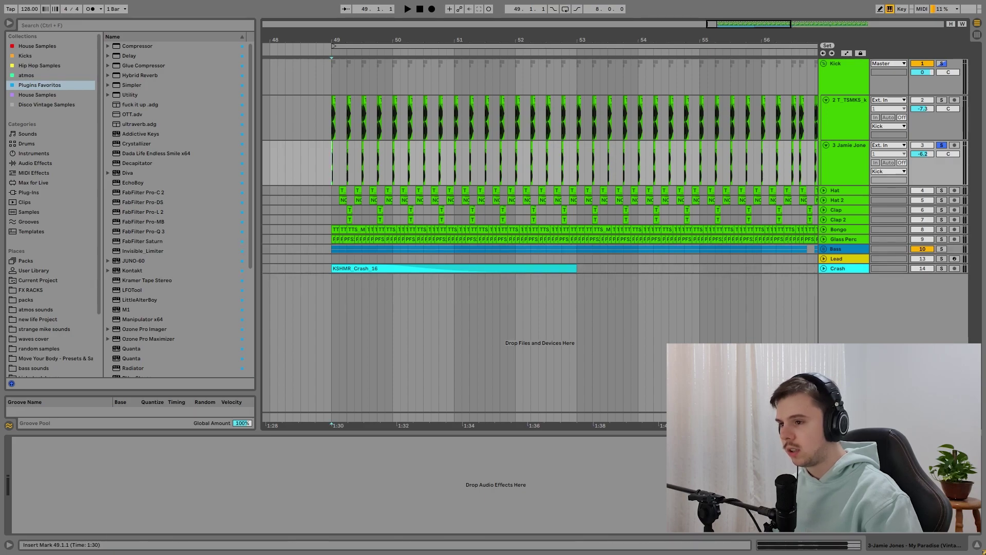
{"action": "key", "text": "space"}
{"action": "key", "text": "space"}
{"action": "key", "text": "space"}
{"action": "key", "text": "space"}
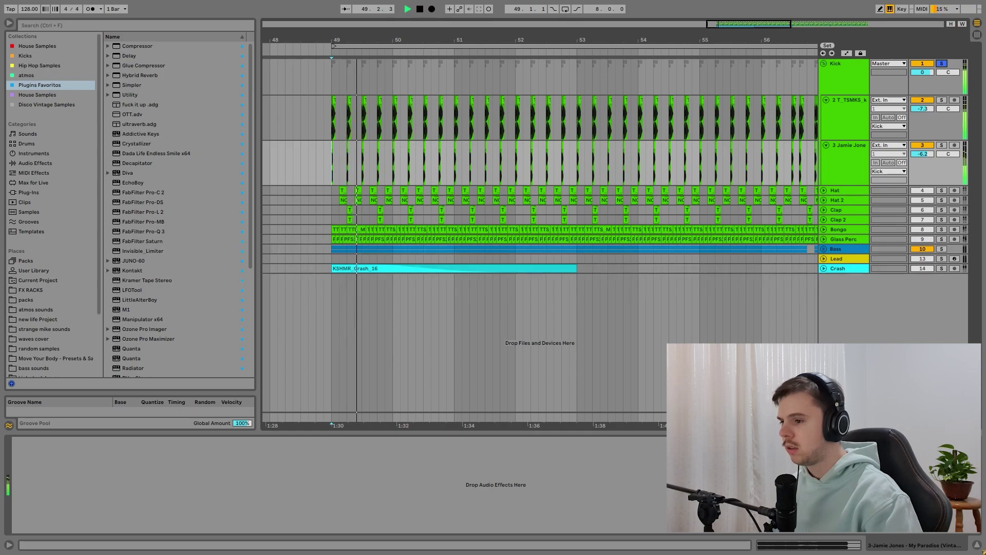
{"action": "key", "text": "space"}
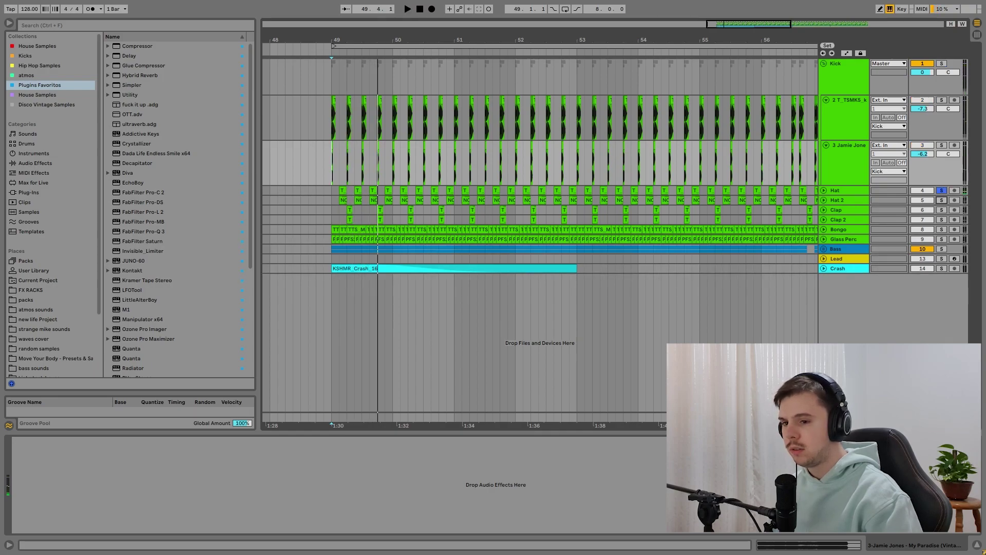
Unfold Hat 2, solo both hat tracks and play them from bar 49
{"action": "left_click", "coordinate": [823, 199]}
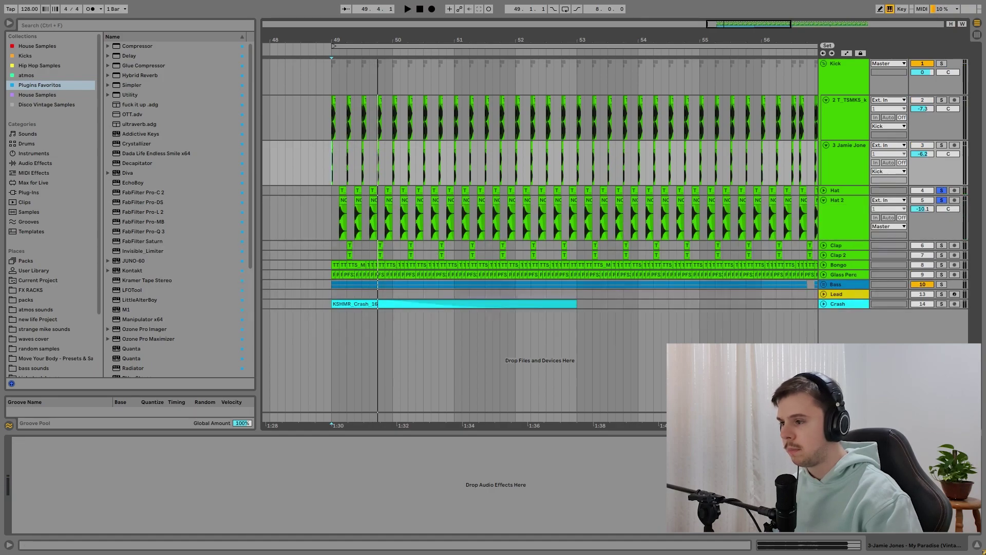
{"action": "key", "text": "plus"}
{"action": "key", "text": "plus"}
{"action": "left_click", "coordinate": [843, 200]}
{"action": "left_click", "coordinate": [373, 190]}
{"action": "left_click", "coordinate": [365, 190]}
{"action": "key", "text": "space"}
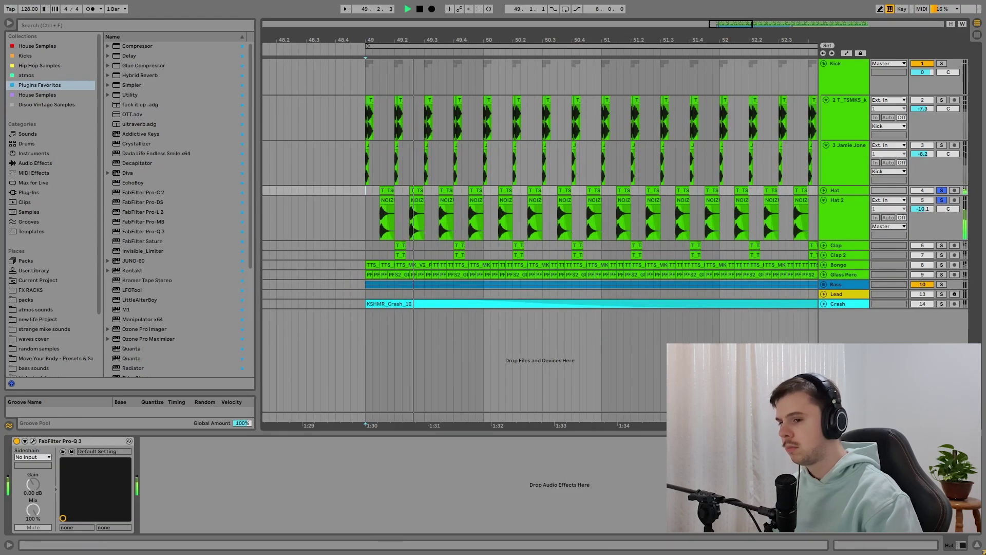
{"action": "key", "text": "space"}
Unfold the Clap and Clap 2 tracks, then solo Clap and view its Ozone Pro Imager settings
{"action": "left_click", "coordinate": [823, 245]}
{"action": "left_click", "coordinate": [823, 291]}
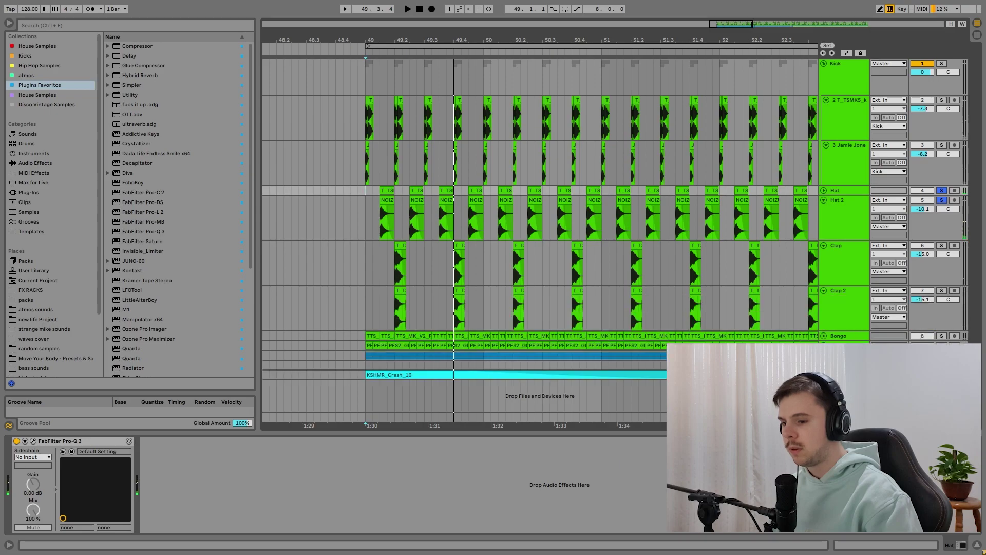
{"action": "left_click", "coordinate": [842, 290]}
{"action": "left_click", "coordinate": [843, 245], "text": "shift"}
{"action": "key", "text": "shift+Up"}
{"action": "key", "text": "s"}
{"action": "left_click", "coordinate": [33, 440]}
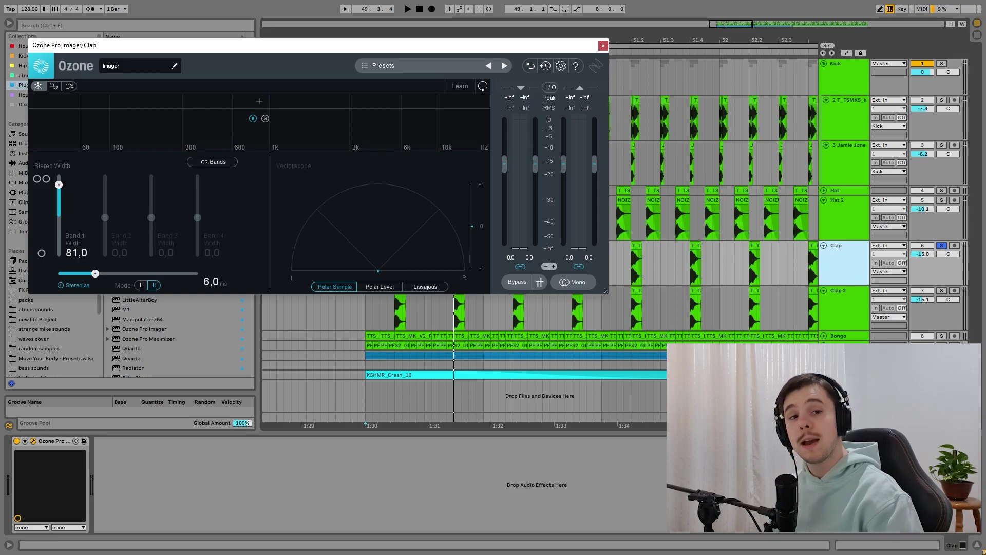
{"action": "key", "text": "ctrl+alt+p"}
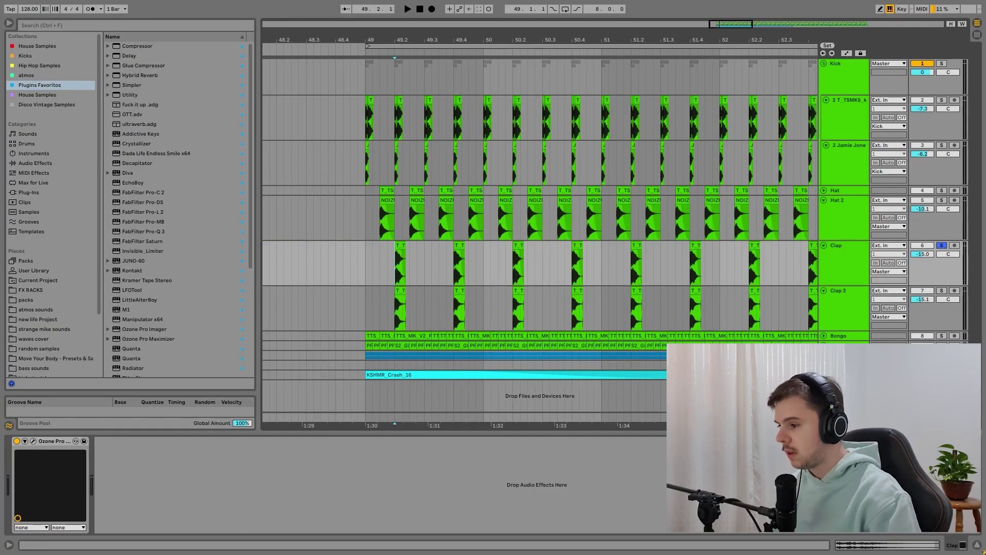
Play the soloed Clap track, then solo Clap 2 and play it from 49.2.1
{"action": "key", "text": "space"}
{"action": "left_click", "coordinate": [843, 290]}
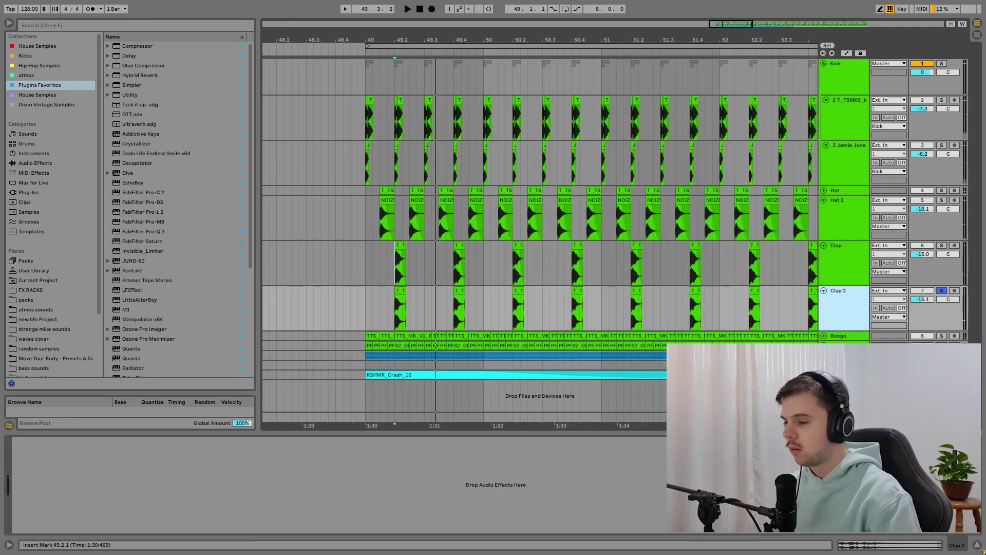
{"action": "left_click", "coordinate": [402, 308]}
{"action": "key", "text": "space"}
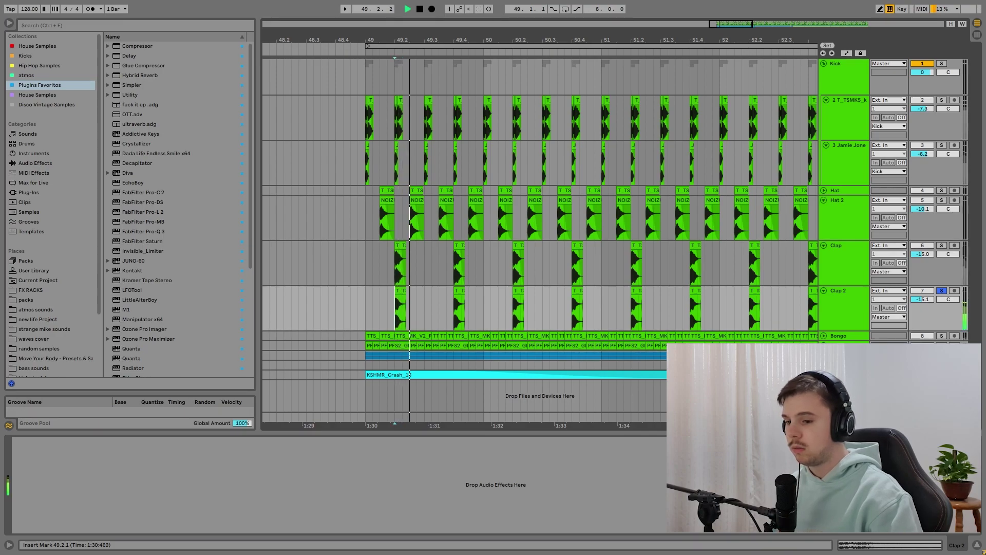
{"action": "key", "text": "space"}
Solo all tracks from the Kick group through Clap 2 and play them together from bar 49
{"action": "left_click", "coordinate": [366, 263]}
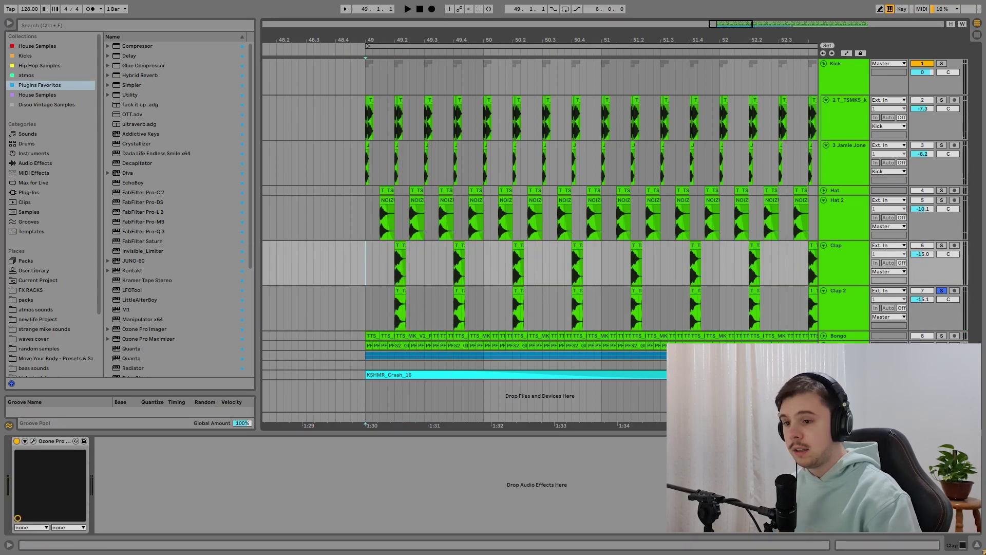
{"action": "left_click", "coordinate": [843, 64]}
{"action": "left_click", "coordinate": [842, 290], "text": "shift"}
{"action": "key", "text": "s"}
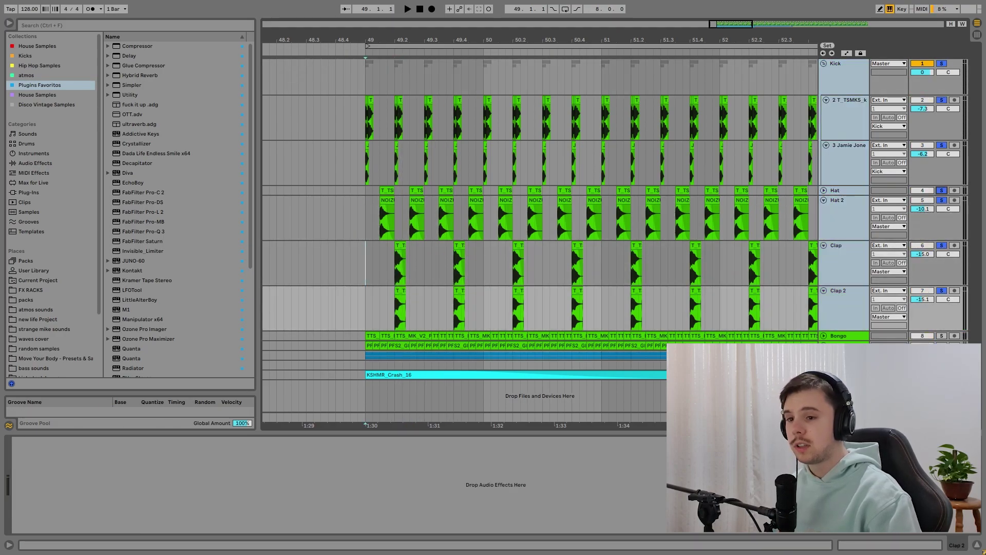
{"action": "key", "text": "space"}
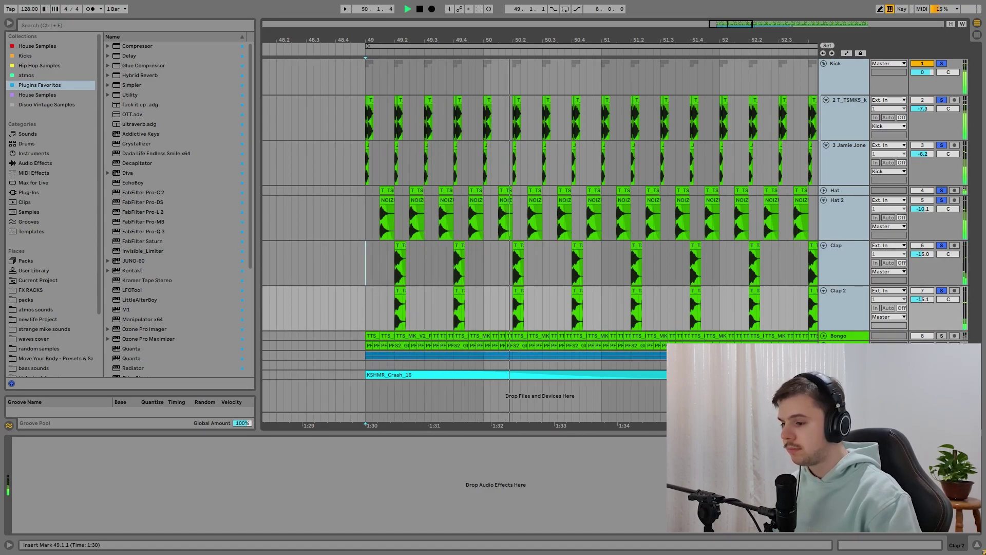
{"action": "key", "text": "space"}
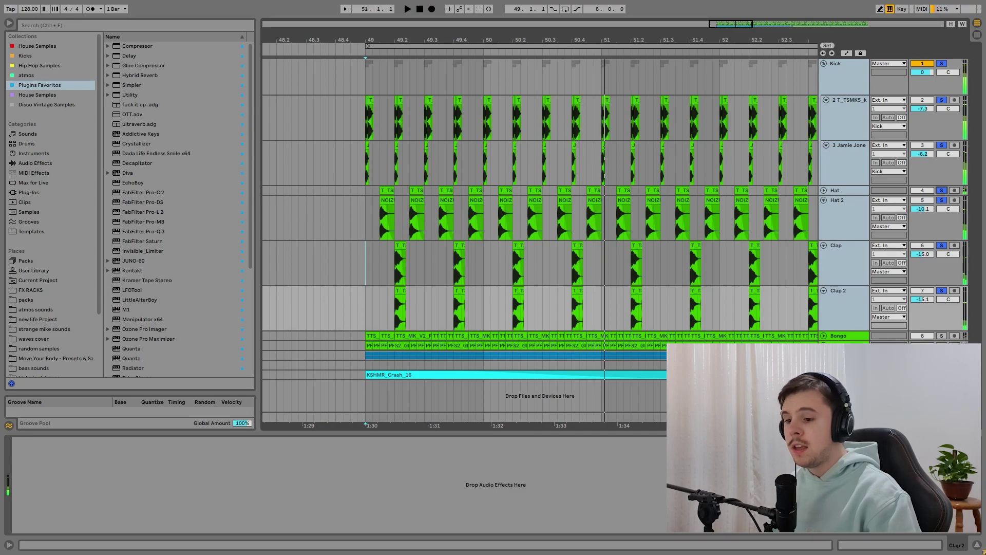
Unfold the Bongo and Glass Perc tracks, then solo Bongo and play it from bar 49
{"action": "scroll", "coordinate": [565, 231], "scroll_direction": "down", "scroll_amount": 1}
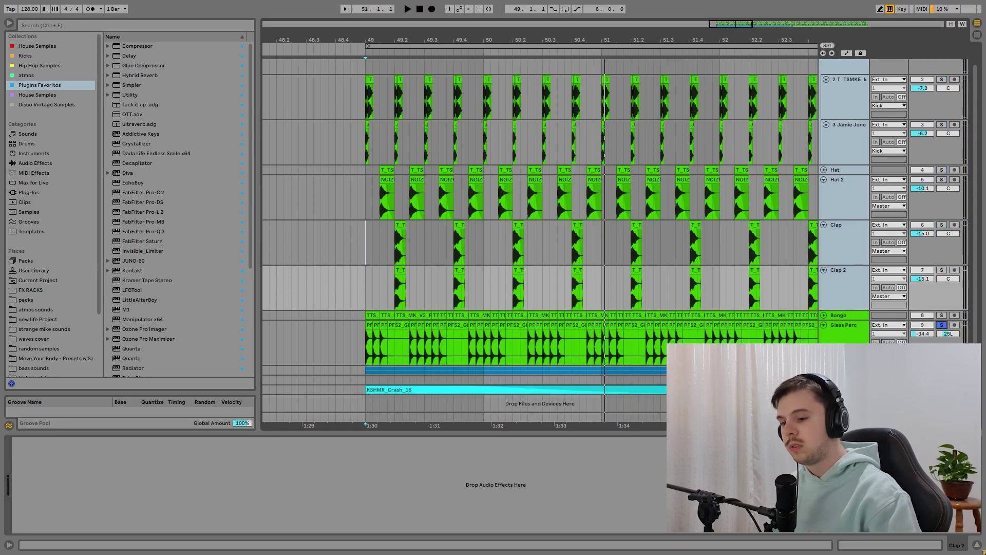
{"action": "left_click", "coordinate": [824, 315]}
{"action": "scroll", "coordinate": [540, 231], "scroll_direction": "down", "scroll_amount": 1}
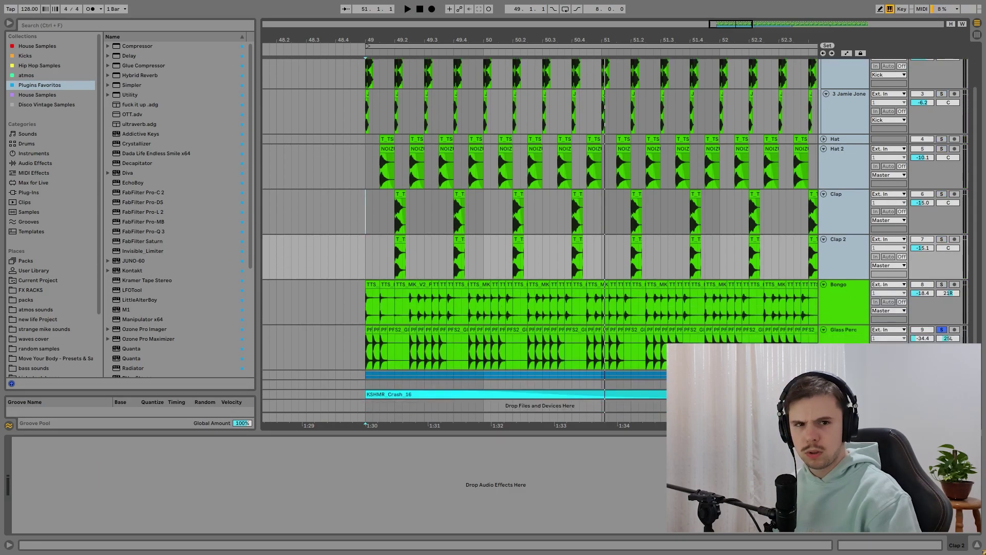
{"action": "left_click", "coordinate": [942, 285]}
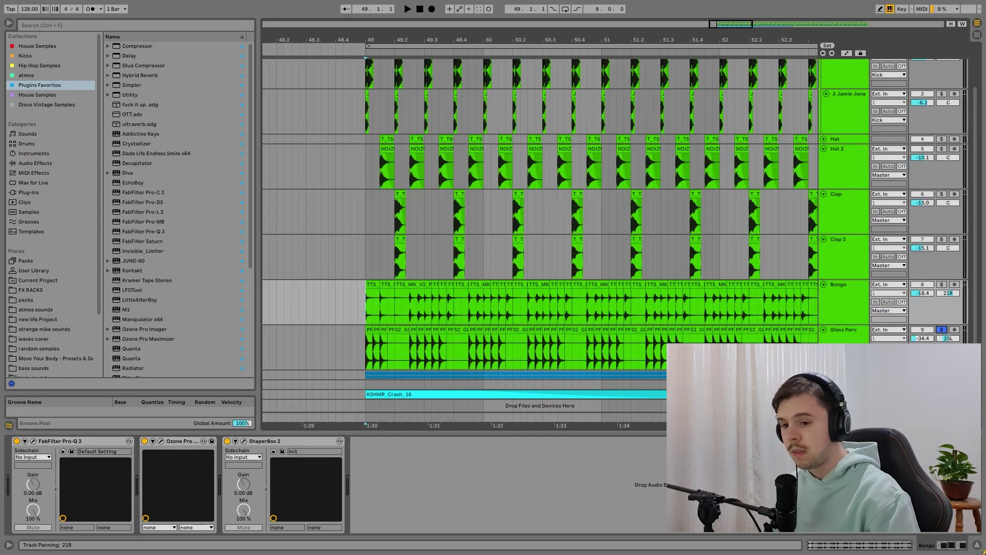
{"action": "scroll", "coordinate": [520, 296], "scroll_direction": "down", "scroll_amount": 1}
{"action": "key", "text": "space"}
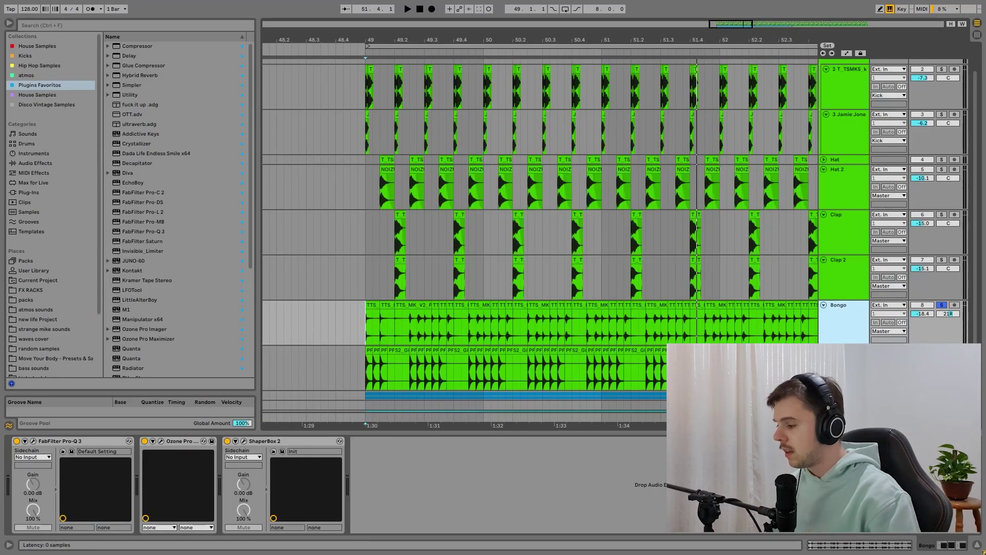
Examine the Bongo track's FabFilter Pro-Q 3, Ozone Pro Imager and ShaperBox 2 settings, then close the plugin windows
{"action": "left_click", "coordinate": [33, 441]}
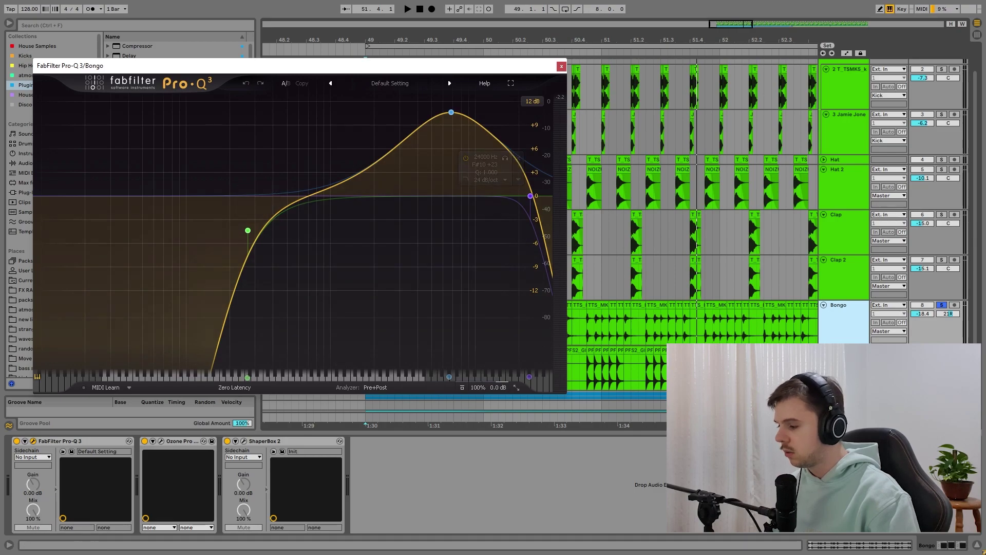
{"action": "left_click", "coordinate": [160, 441]}
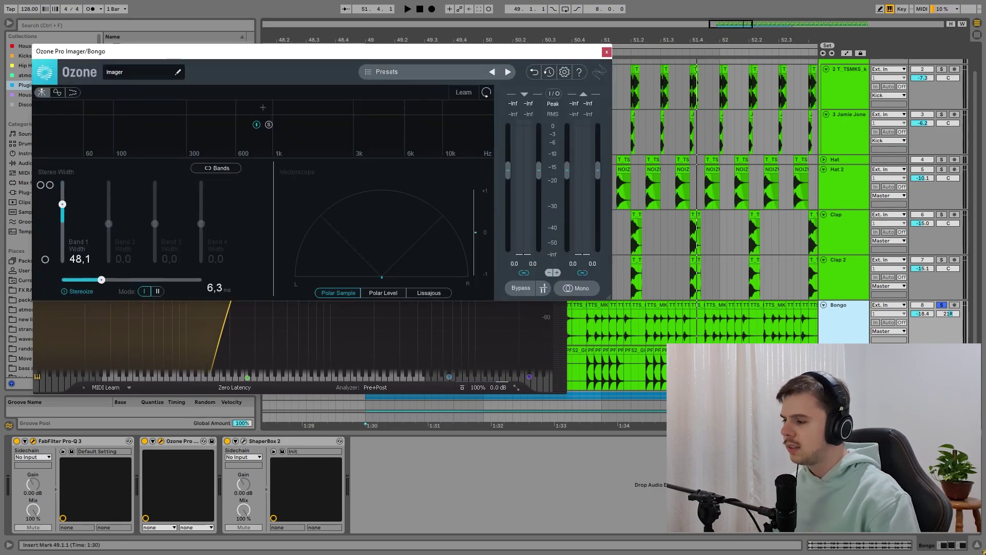
{"action": "left_click", "coordinate": [606, 52]}
{"action": "left_click", "coordinate": [244, 440]}
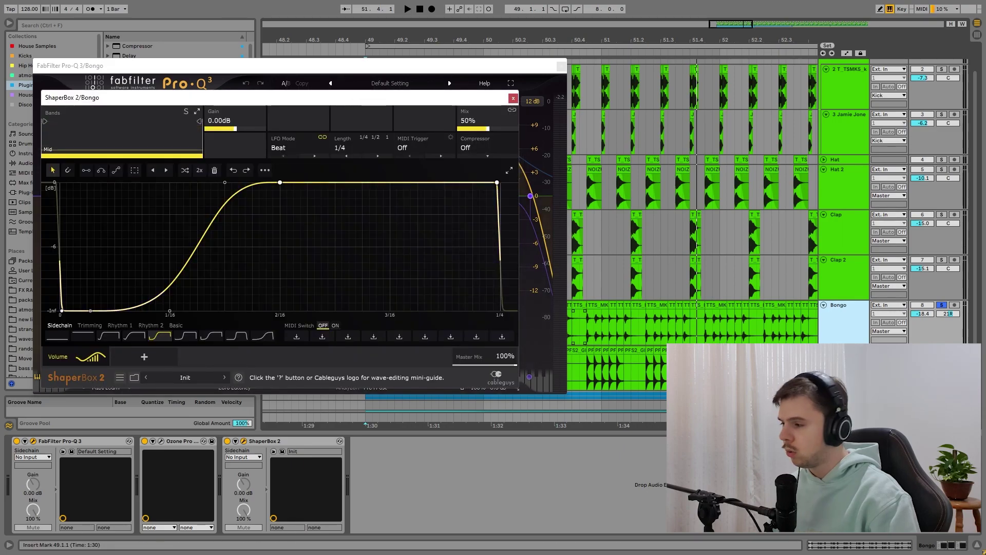
{"action": "left_click", "coordinate": [513, 98]}
{"action": "left_click", "coordinate": [561, 65]}
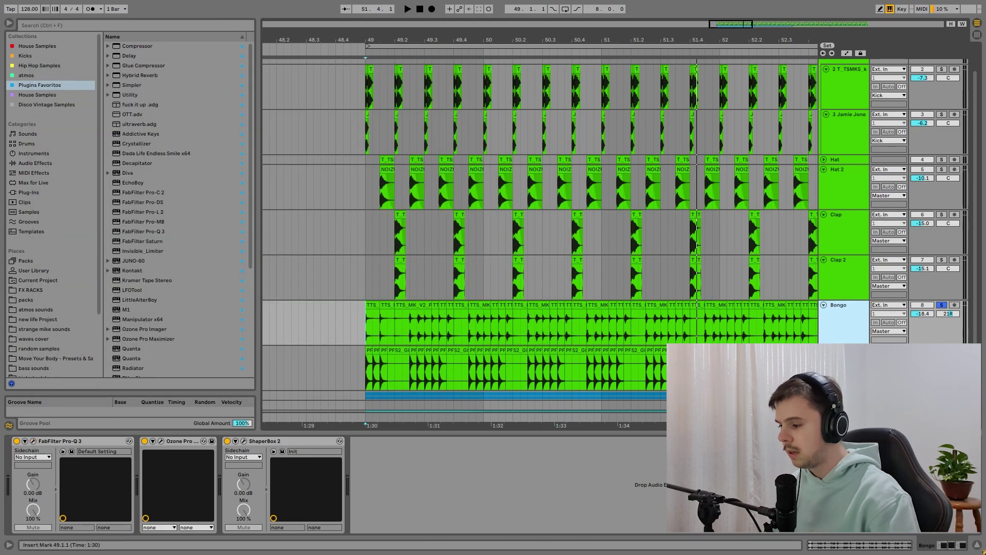
Examine the Glass Perc track's Ozone Pro Imager and ShaperBox 2 settings, then close both plugin windows
{"action": "key", "text": "Down"}
{"action": "left_click", "coordinate": [115, 440]}
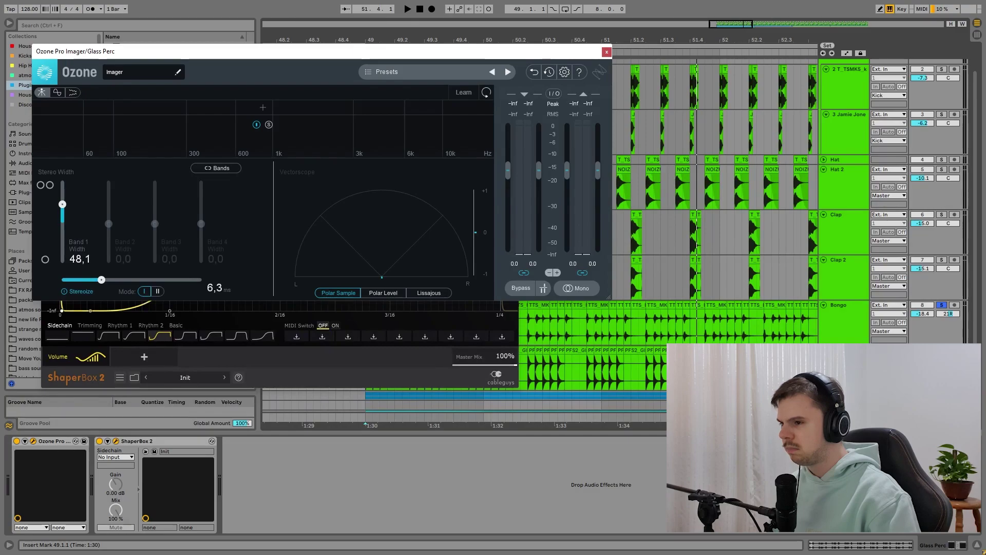
{"action": "key", "text": "alt+F4"}
{"action": "key", "text": "alt+F4"}
Clear the Bongo solo and fold the Kick group and all hat, clap, Bongo and Glass Perc tracks
{"action": "scroll", "coordinate": [539, 237], "scroll_direction": "up", "scroll_amount": 1}
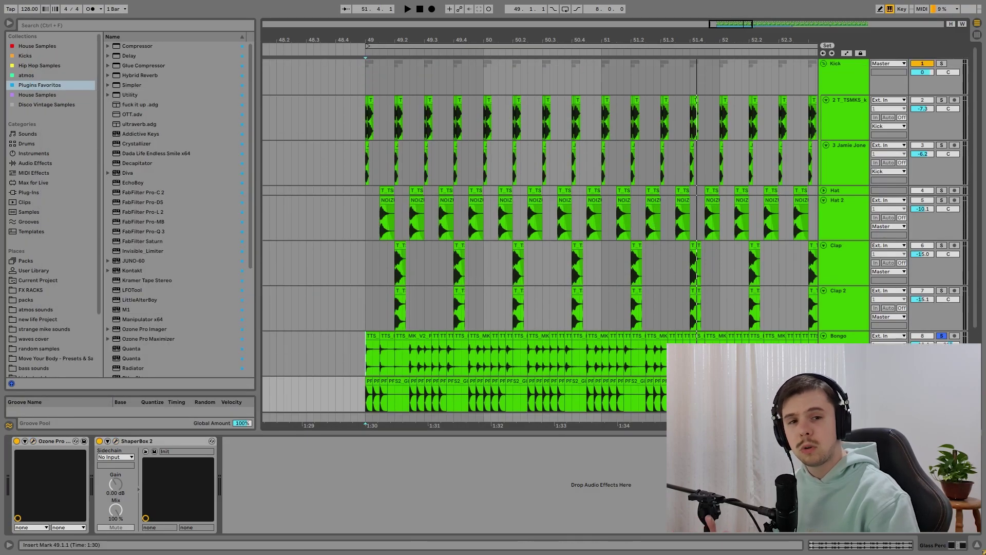
{"action": "key", "text": "s"}
{"action": "scroll", "coordinate": [540, 236], "scroll_direction": "down", "scroll_amount": 2}
{"action": "scroll", "coordinate": [540, 236], "scroll_direction": "up", "scroll_amount": 2}
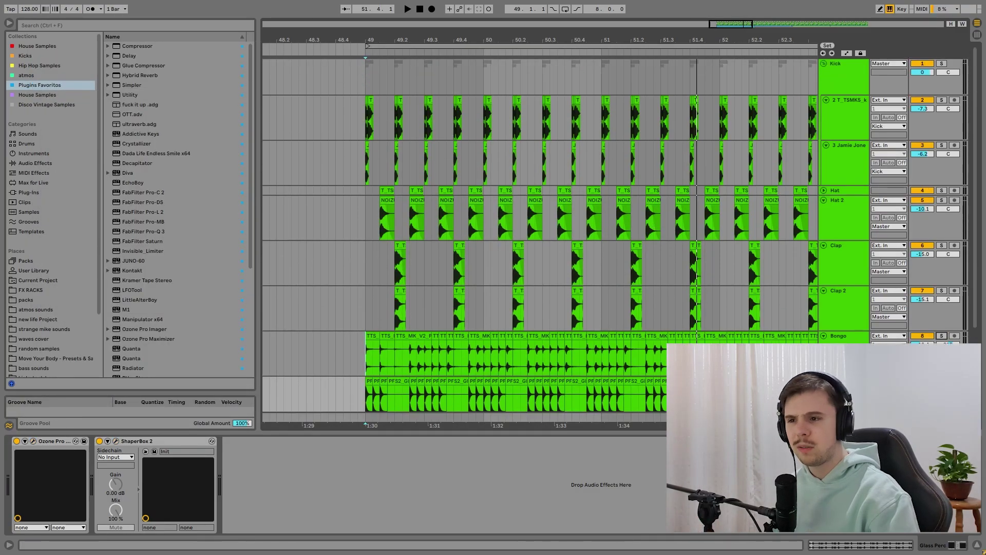
{"action": "key", "text": "u"}
{"action": "left_click", "coordinate": [823, 83]}
{"action": "left_click", "coordinate": [824, 92]}
{"action": "left_click", "coordinate": [824, 102]}
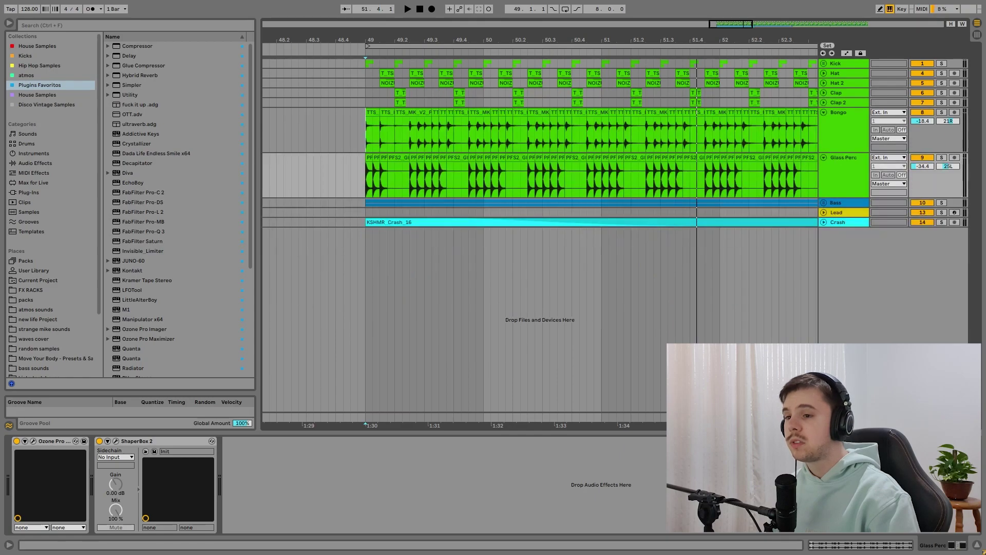
{"action": "left_click", "coordinate": [824, 112]}
{"action": "left_click", "coordinate": [824, 122]}
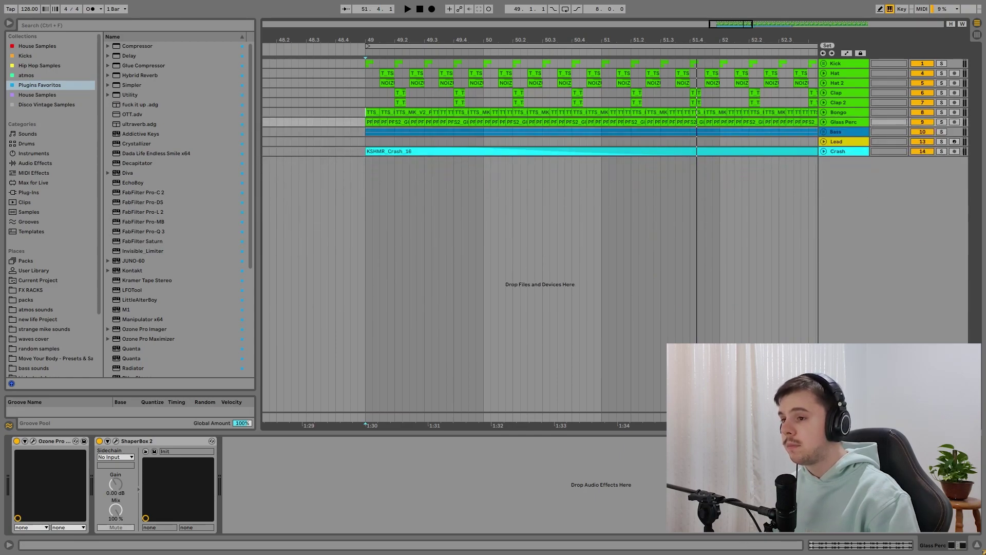
Unfold the Bass group, solo it and play it from bar 49
{"action": "scroll", "coordinate": [479, 236], "scroll_direction": "down", "scroll_amount": 3}
{"action": "left_click", "coordinate": [823, 131]}
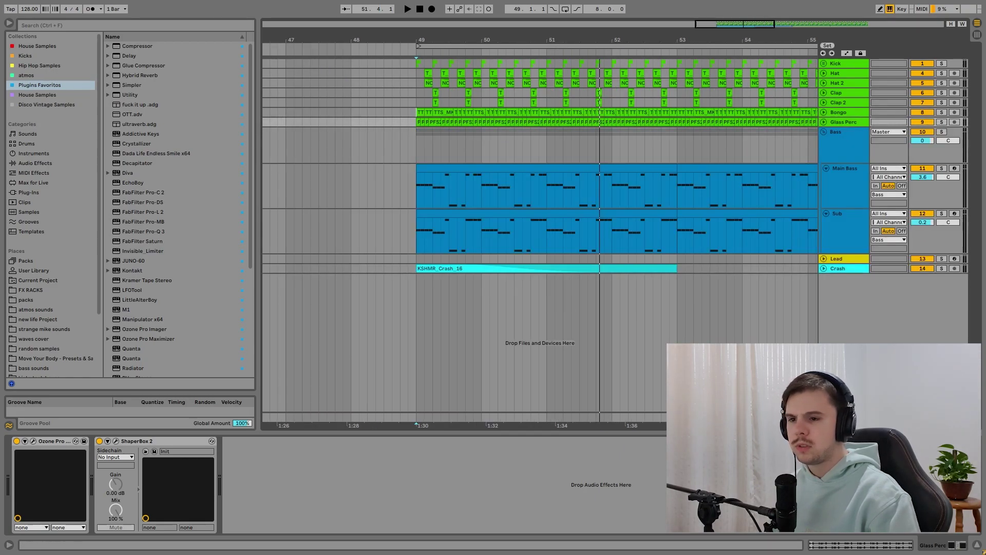
{"action": "left_click", "coordinate": [941, 132]}
{"action": "left_click", "coordinate": [417, 145]}
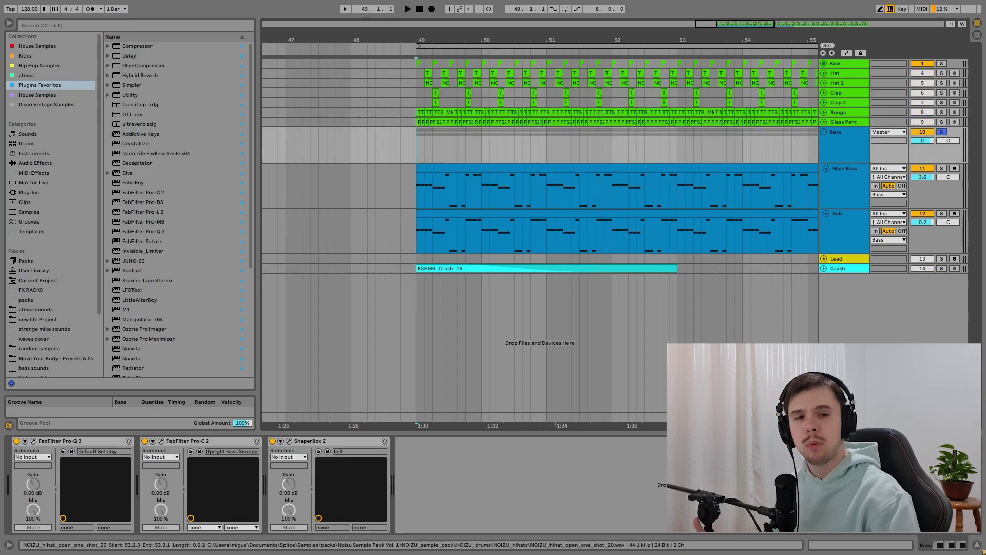
{"action": "key", "text": "space"}
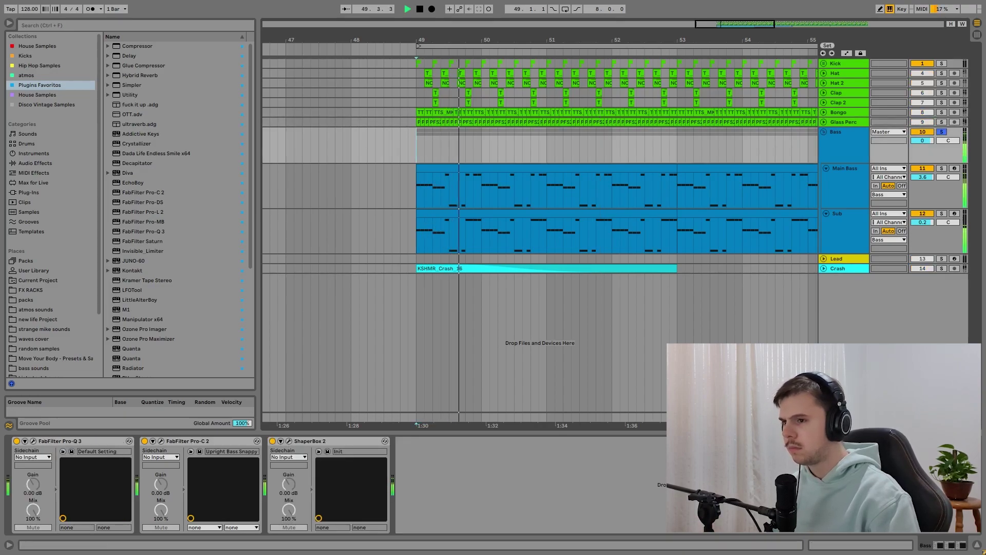
Add the Kick group to the soloed Bass group, listen to both together and stop playback
{"action": "scroll", "coordinate": [524, 205], "scroll_direction": "up", "scroll_amount": 3}
{"action": "left_click", "coordinate": [942, 63], "text": "ctrl"}
{"action": "left_click_drag", "start_coordinate": [540, 40], "coordinate": [522, 25]}
{"action": "key", "text": "minus"}
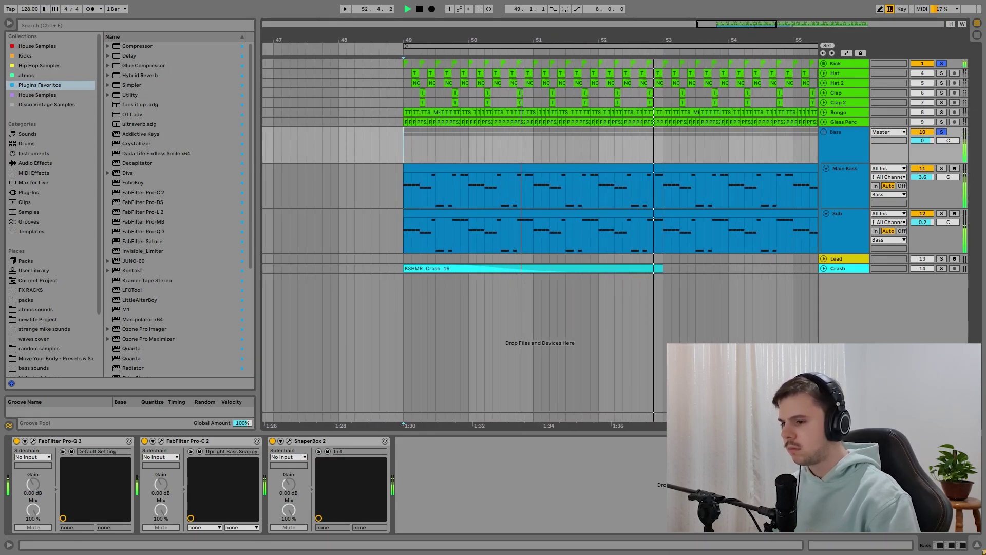
{"action": "key", "text": "space"}
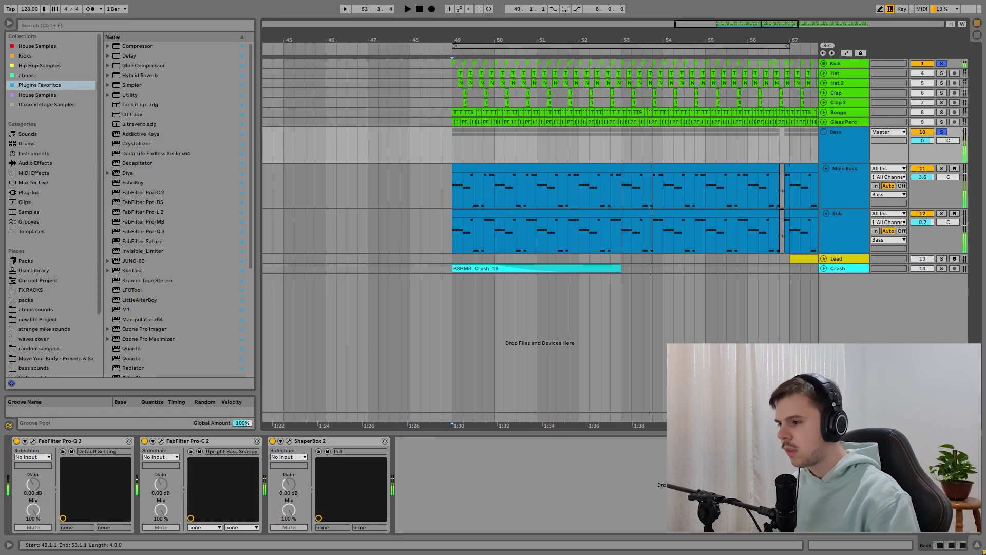
Solo the Main Bass track and open its MIDI clip at bar 49 to view the notes
{"action": "left_click", "coordinate": [845, 168]}
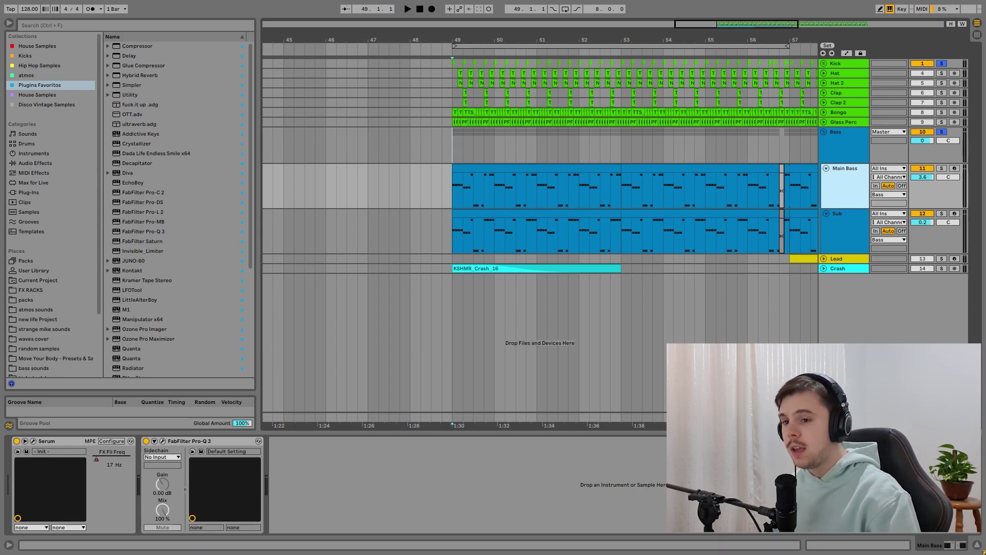
{"action": "left_click", "coordinate": [941, 168]}
{"action": "left_click_drag", "start_coordinate": [462, 40], "coordinate": [386, 105]}
{"action": "double_click", "coordinate": [514, 168]}
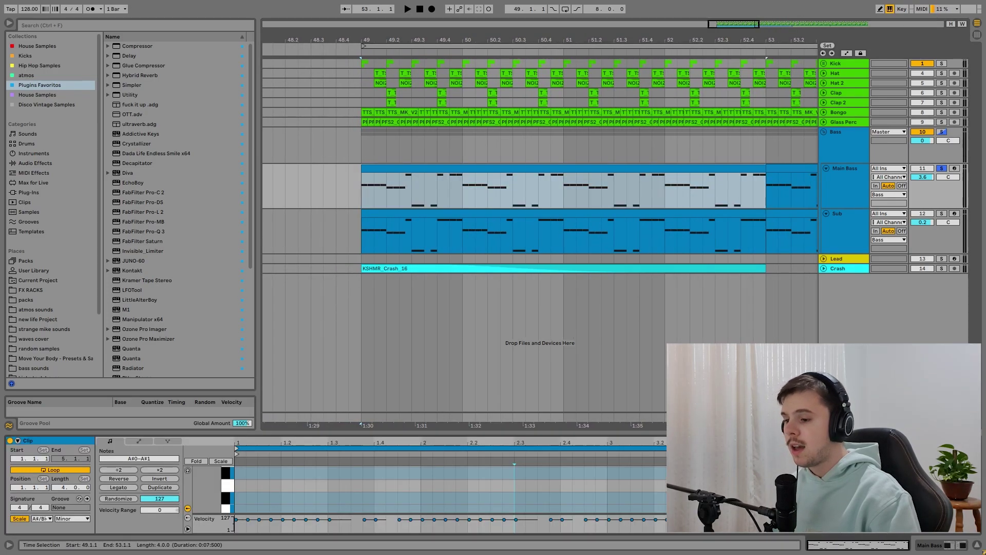
{"action": "left_click_drag", "start_coordinate": [514, 432], "coordinate": [514, 189]}
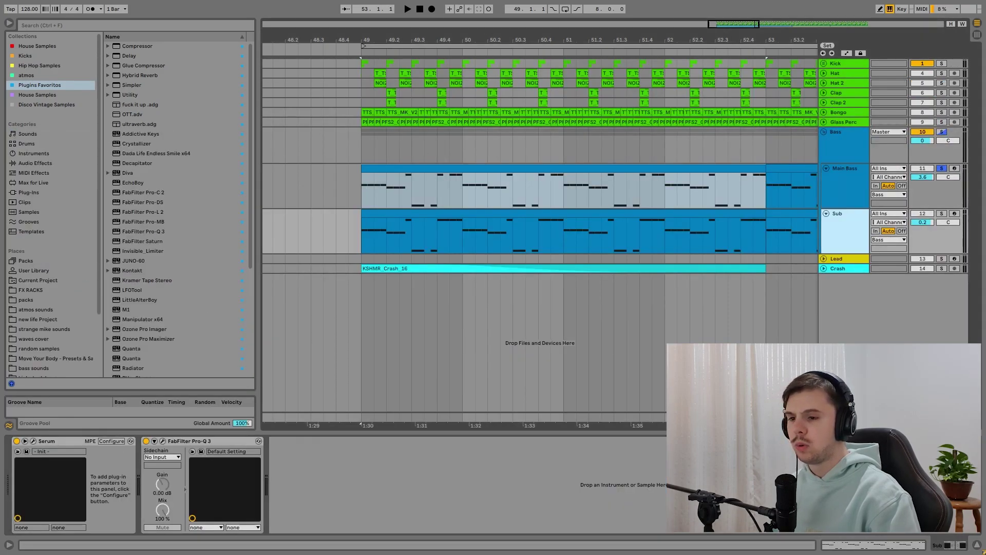
Play the soloed Main Bass from bar 49 and stop playback
{"action": "left_click", "coordinate": [844, 168]}
{"action": "left_click", "coordinate": [362, 146]}
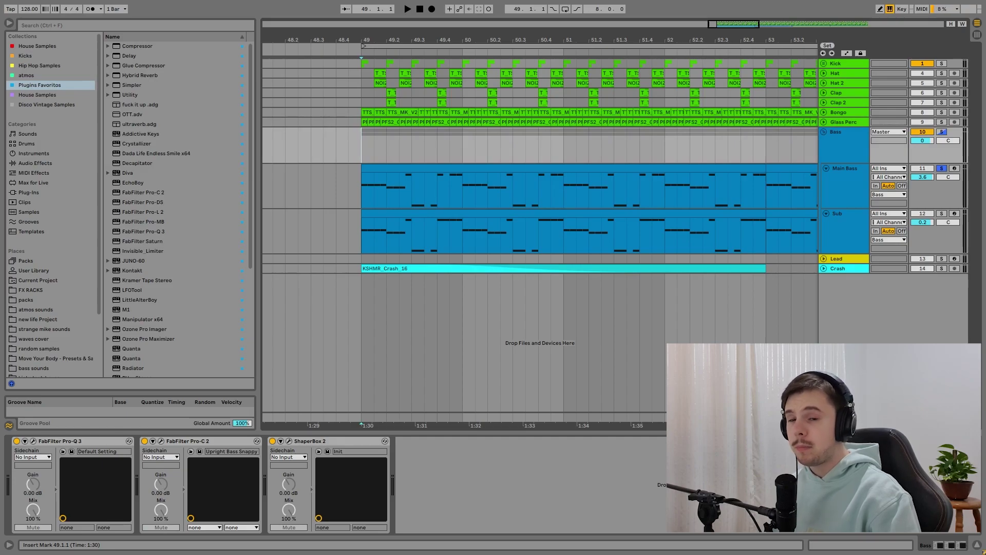
{"action": "key", "text": "space"}
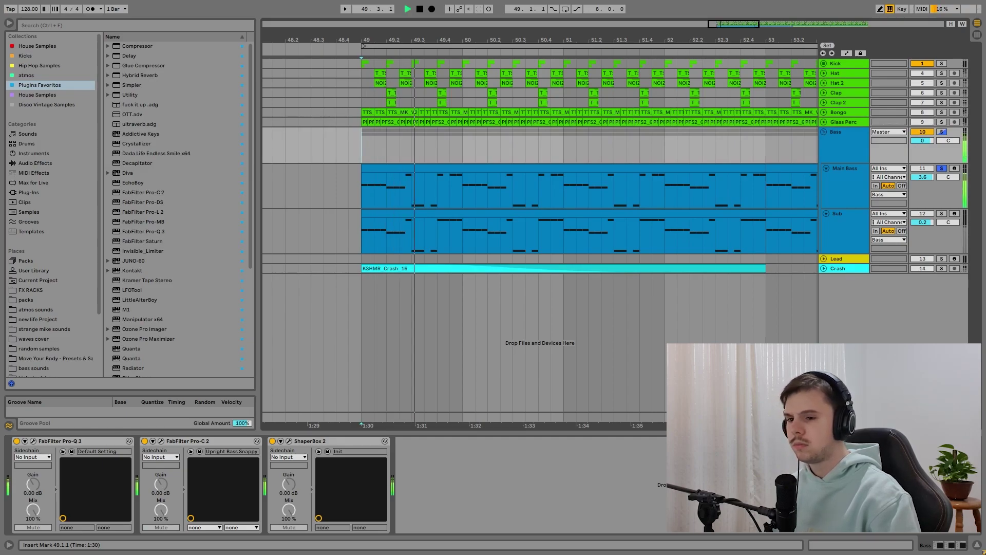
{"action": "key", "text": "space"}
Solo the Sub track, compare its device chain with Main Bass, and briefly lower its volume before restoring it to 0.2 dB
{"action": "left_click", "coordinate": [941, 213]}
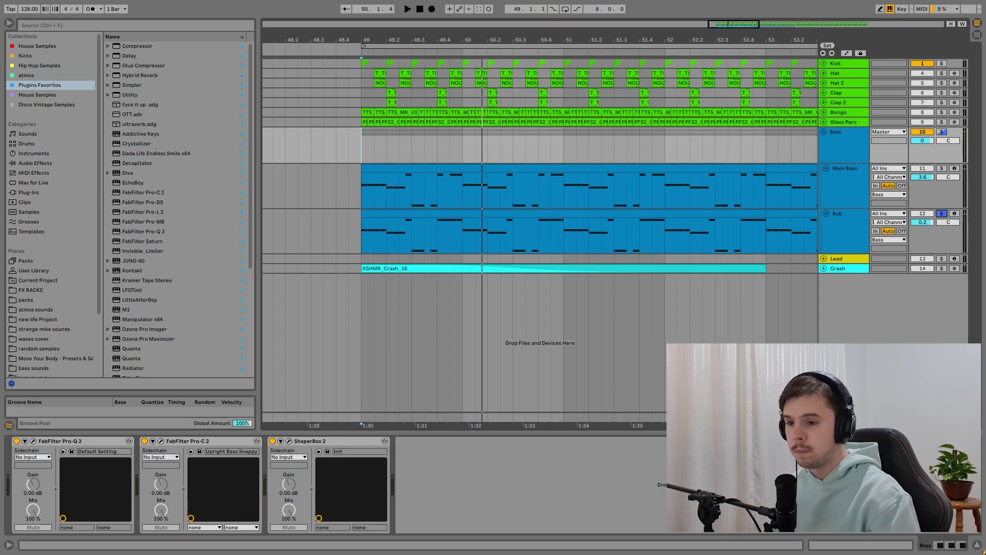
{"action": "left_click", "coordinate": [844, 168]}
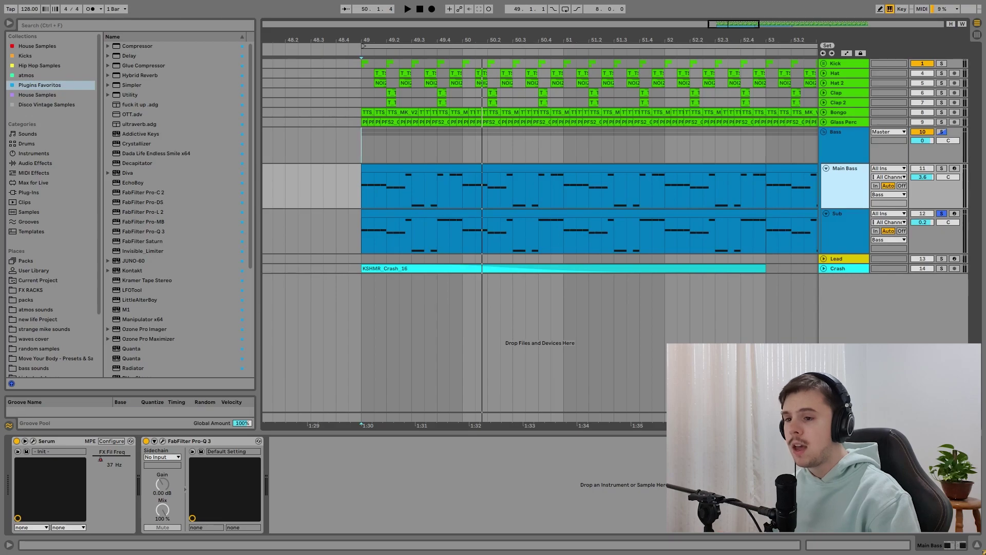
{"action": "key", "text": "Down"}
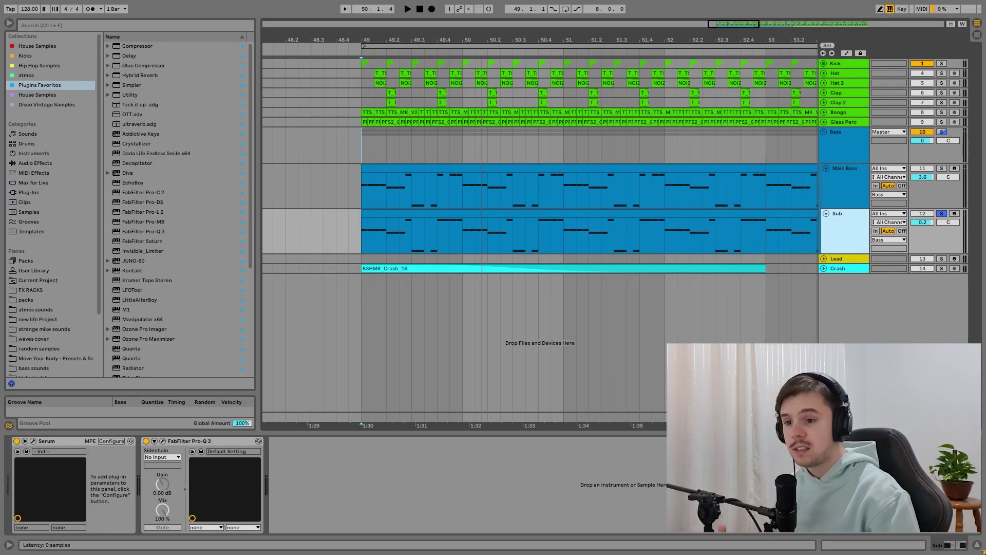
{"action": "left_click_drag", "start_coordinate": [923, 222], "coordinate": [923, 227]}
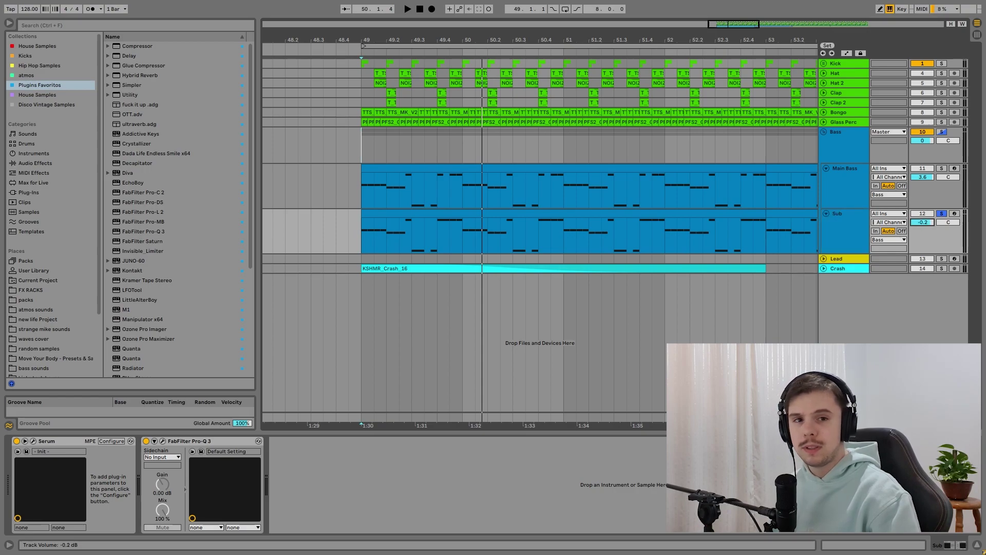
{"action": "left_click_drag", "start_coordinate": [922, 222], "coordinate": [922, 217]}
Listen to the Main Bass and the Sub in separate solos, ending with the Main Bass soloed and playback stopped
{"action": "left_click", "coordinate": [941, 168]}
{"action": "key", "text": "space"}
{"action": "key", "text": "space"}
{"action": "left_click", "coordinate": [941, 213]}
{"action": "key", "text": "space"}
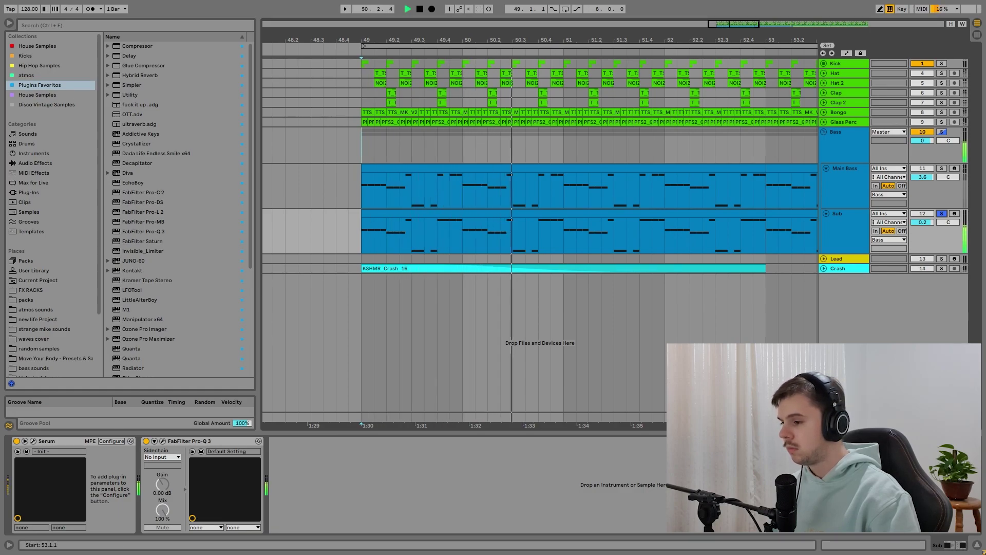
{"action": "key", "text": "space"}
{"action": "left_click", "coordinate": [941, 168]}
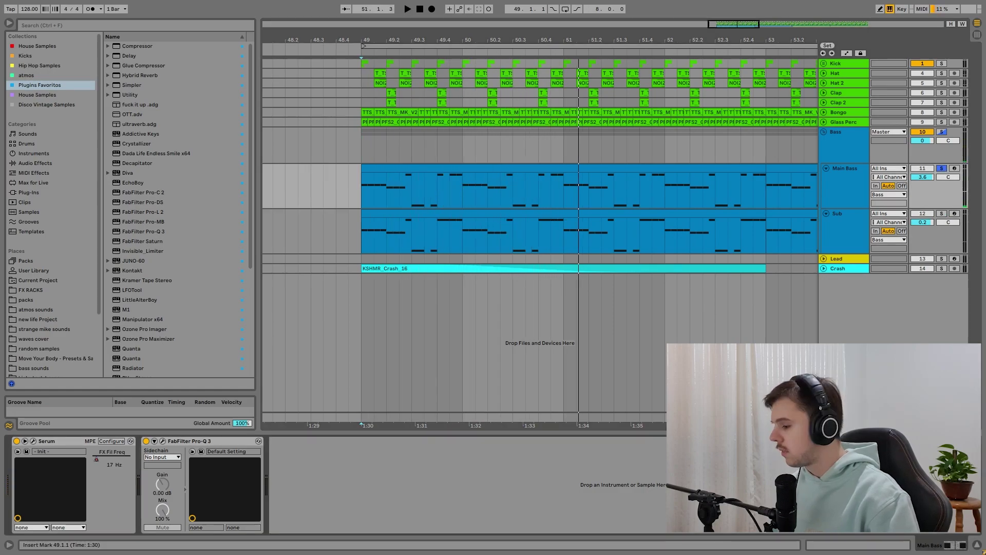
Open the Main Bass track's Serum instrument and look over its effects and oscillator pages
{"action": "left_click", "coordinate": [845, 168]}
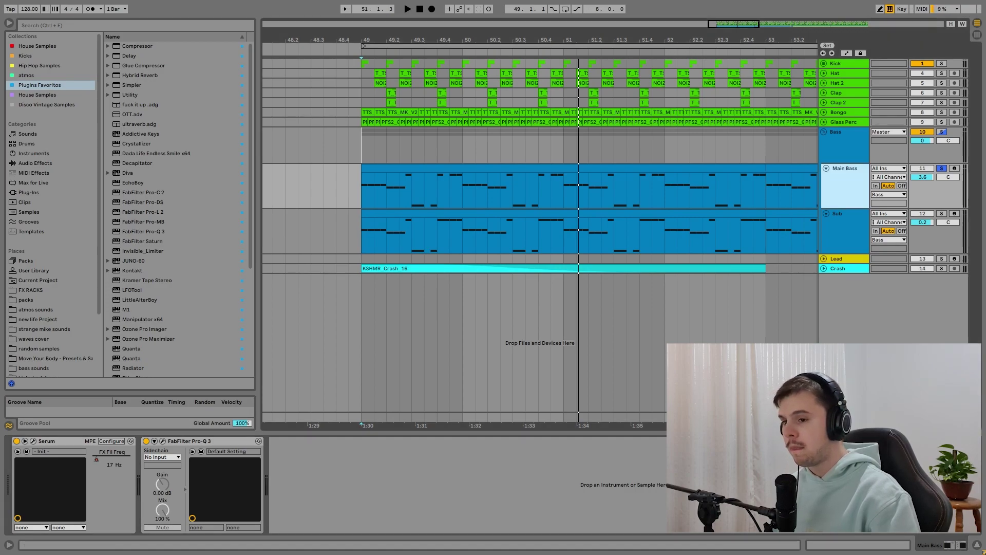
{"action": "left_click", "coordinate": [33, 440]}
{"action": "left_click_drag", "start_coordinate": [297, 101], "coordinate": [430, 50]}
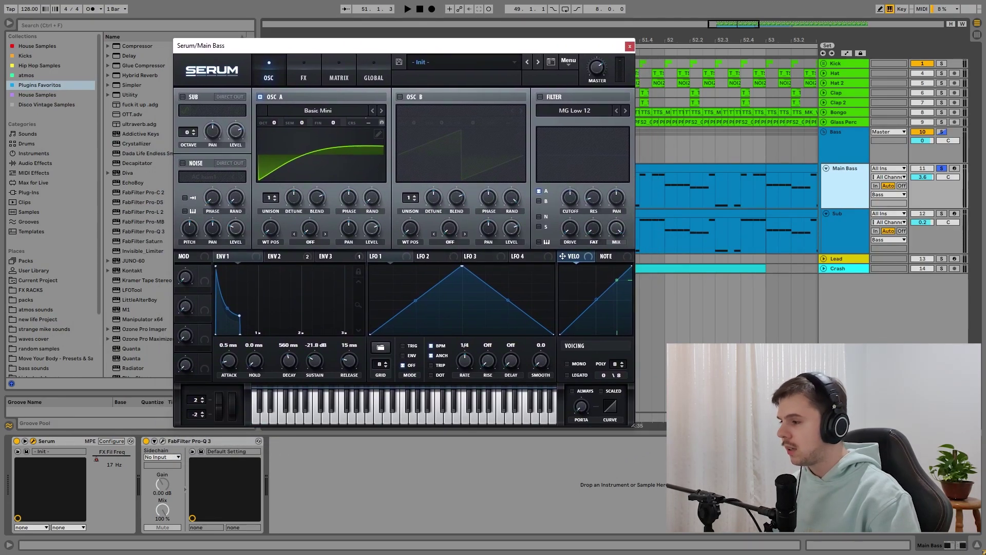
{"action": "left_click", "coordinate": [303, 70]}
{"action": "left_click", "coordinate": [268, 71]}
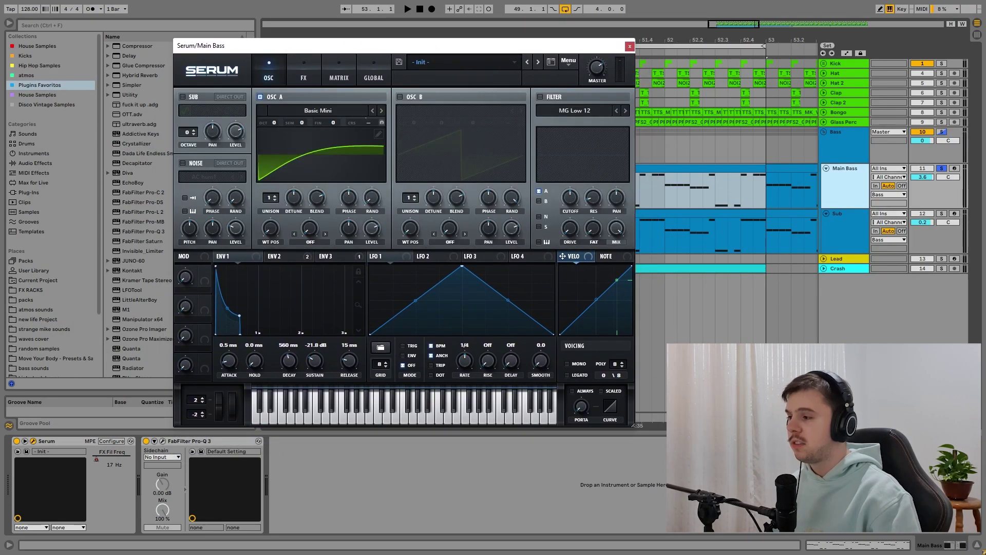
{"action": "left_click_drag", "start_coordinate": [345, 48], "coordinate": [371, 48]}
Look through the Analog wavetables available for Serum's oscillator A, keeping Basic Mini selected
{"action": "left_click", "coordinate": [343, 109]}
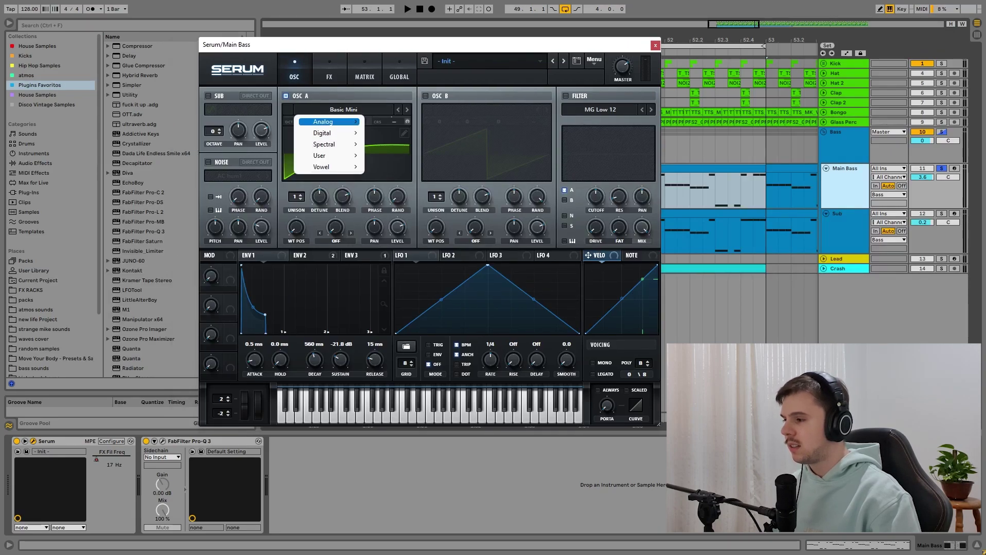
{"action": "mouse_move", "coordinate": [329, 121]}
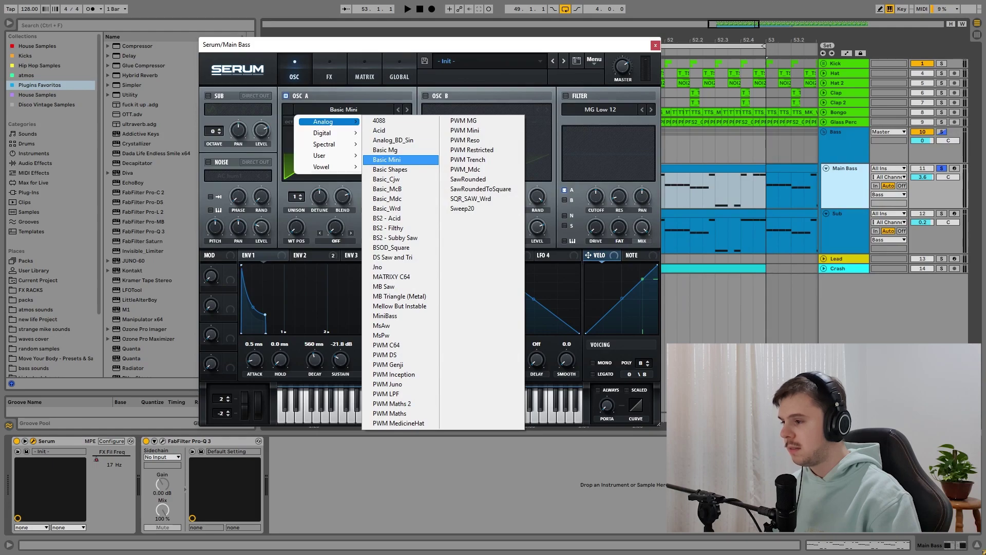
{"action": "key", "text": "Escape"}
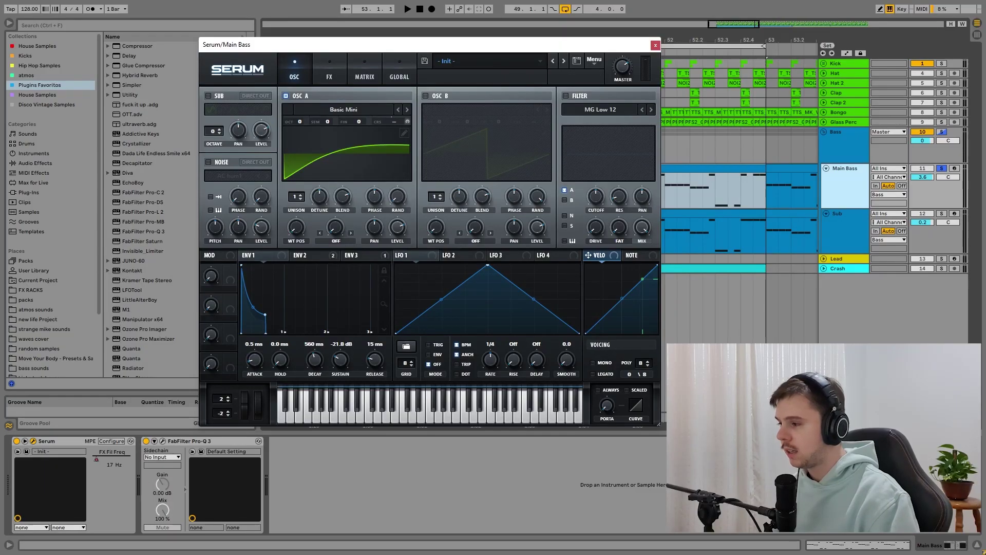
{"action": "left_click", "coordinate": [344, 110]}
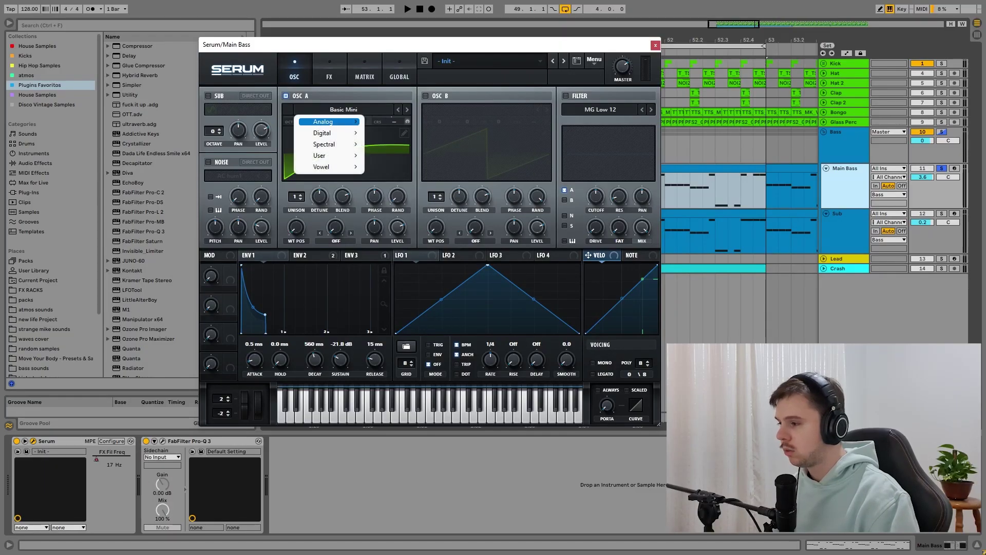
{"action": "mouse_move", "coordinate": [329, 122]}
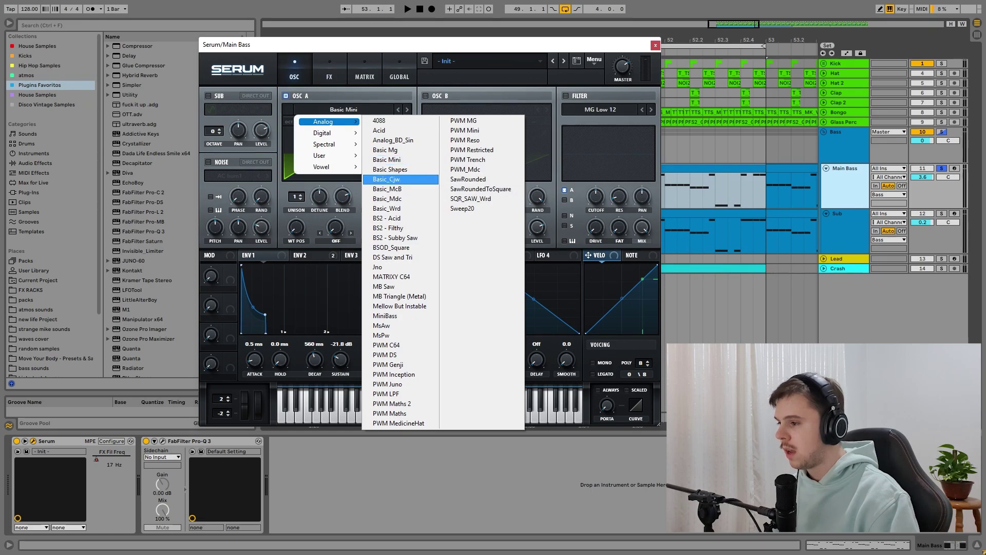
{"action": "key", "text": "Escape"}
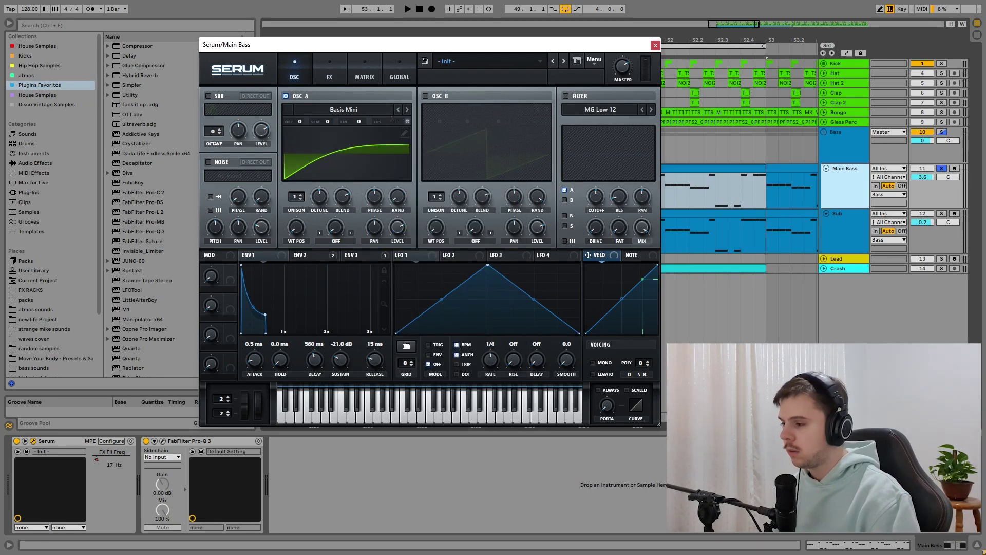
Examine and compare the settings of Serum's envelopes 1, 2 and 3, ending on envelope 2
{"action": "left_click", "coordinate": [308, 256]}
{"action": "left_click", "coordinate": [358, 255]}
{"action": "left_click", "coordinate": [307, 255]}
{"action": "left_click", "coordinate": [256, 255]}
{"action": "left_click", "coordinate": [307, 255]}
{"action": "left_click", "coordinate": [254, 255]}
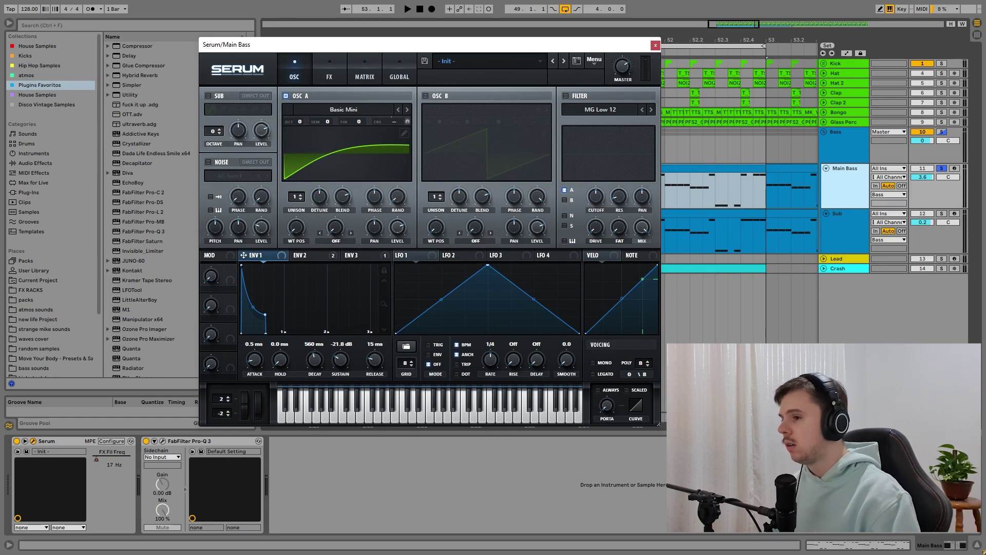
{"action": "left_click", "coordinate": [307, 255]}
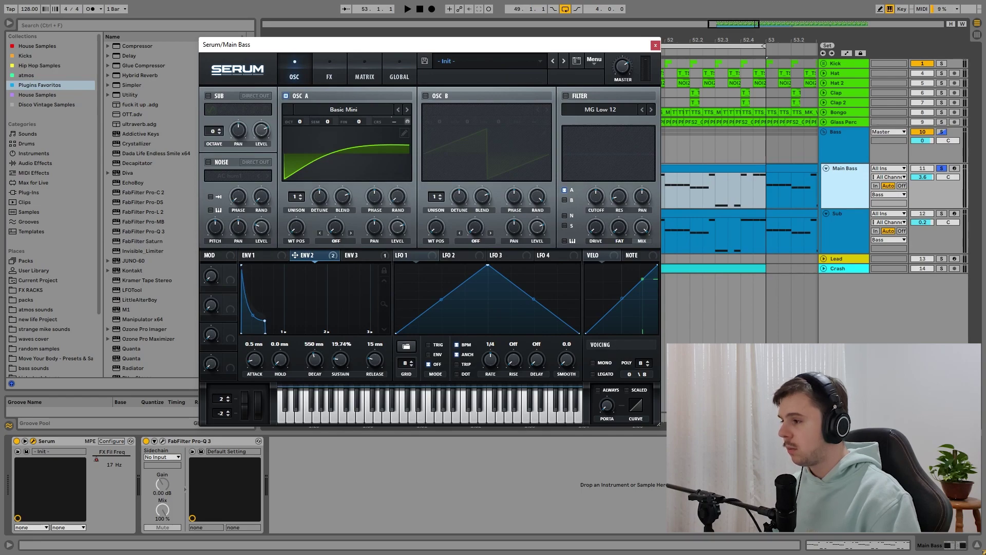
Show Serum's effects page and play the Main Bass with the MG Low 18 filter bypassed and re-enabled, checking envelope 2's shape
{"action": "left_click", "coordinate": [330, 72]}
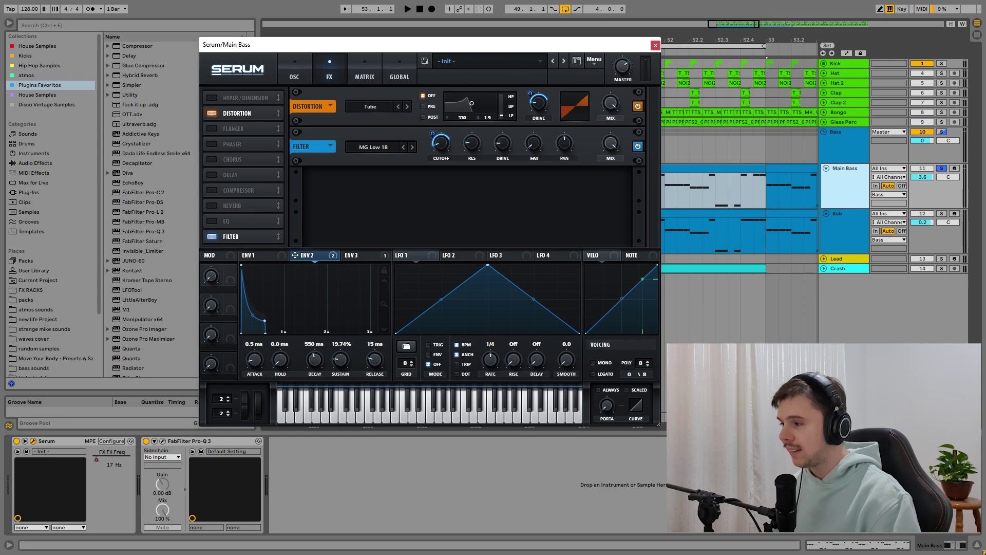
{"action": "key", "text": "space"}
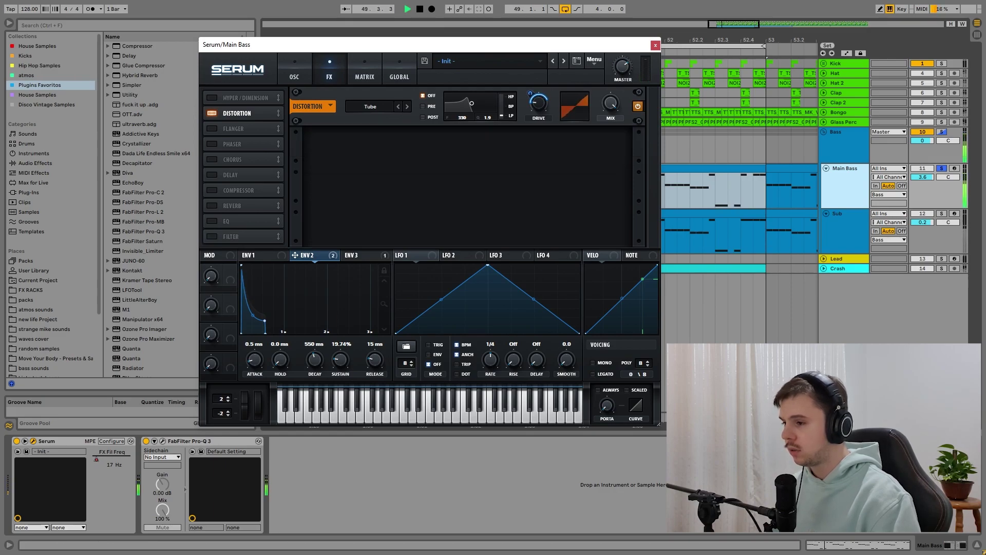
{"action": "left_click", "coordinate": [211, 237]}
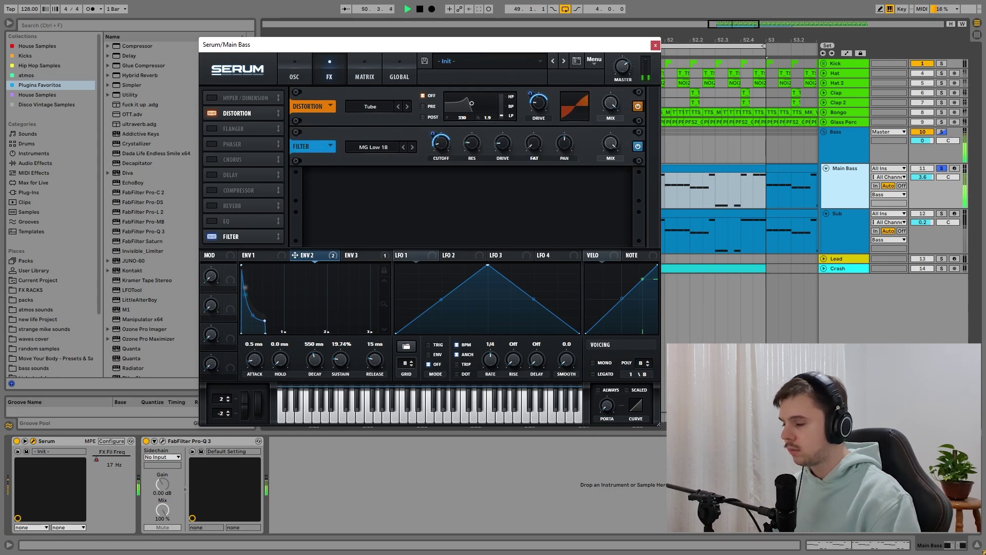
{"action": "key", "text": "space"}
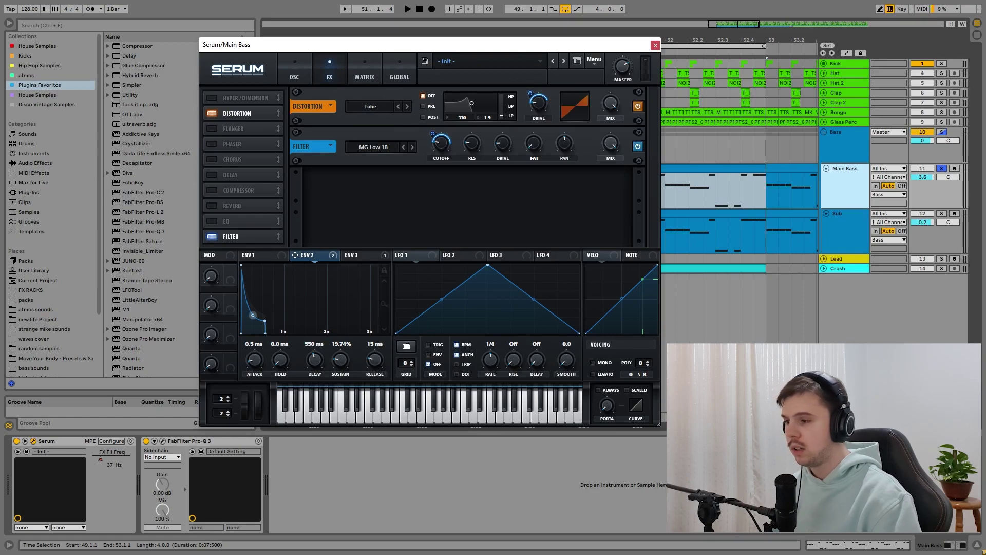
{"action": "key", "text": "space"}
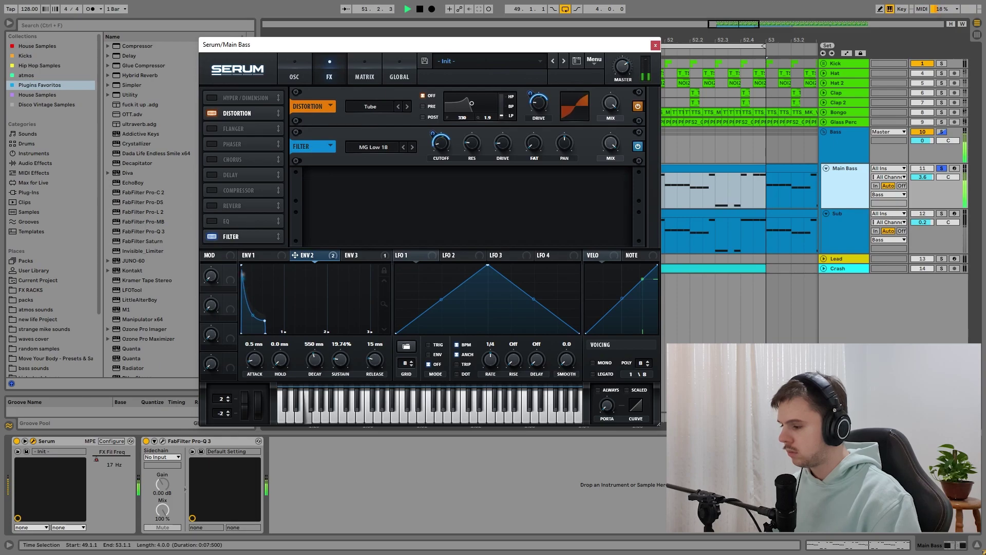
{"action": "mouse_move", "coordinate": [264, 320]}
{"action": "left_mouse_down"}
{"action": "mouse_move", "coordinate": [362, 320]}
{"action": "mouse_move", "coordinate": [264, 320]}
{"action": "left_mouse_up"}
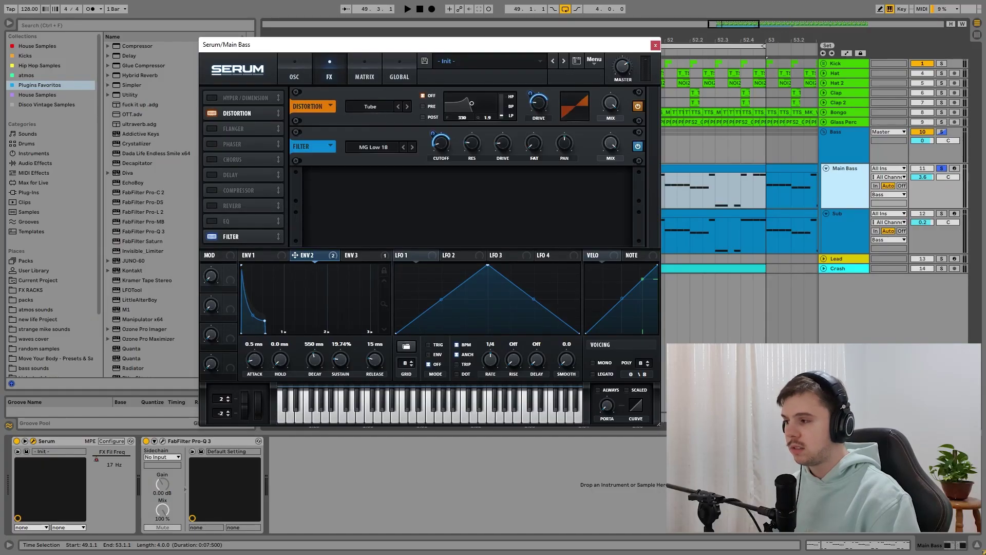
Play the Main Bass with distortion bypassed, then with envelope 2's distortion drive modulation reduced and restored to 100
{"action": "key", "text": "space"}
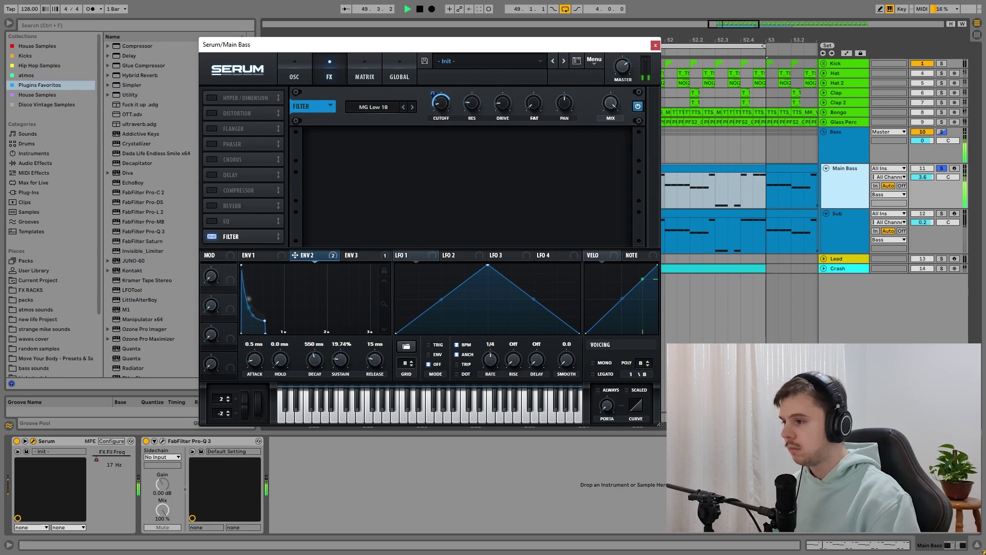
{"action": "key", "text": "space"}
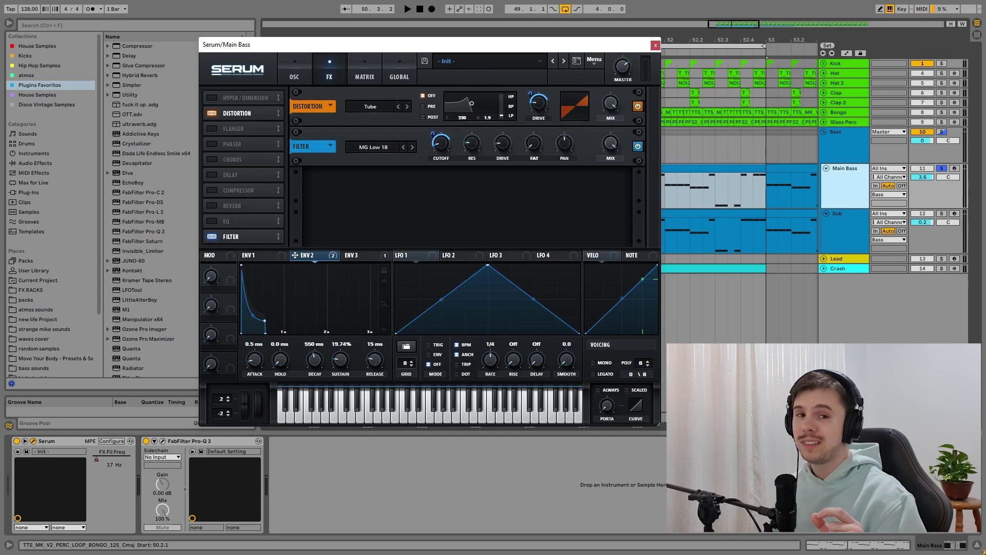
{"action": "key", "text": "space"}
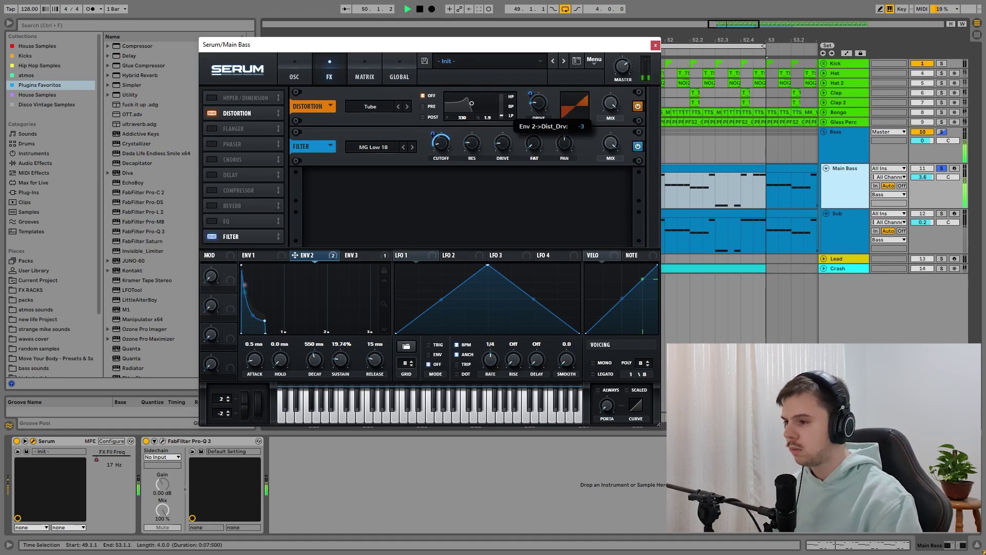
{"action": "left_click_drag", "start_coordinate": [530, 93], "coordinate": [530, 54]}
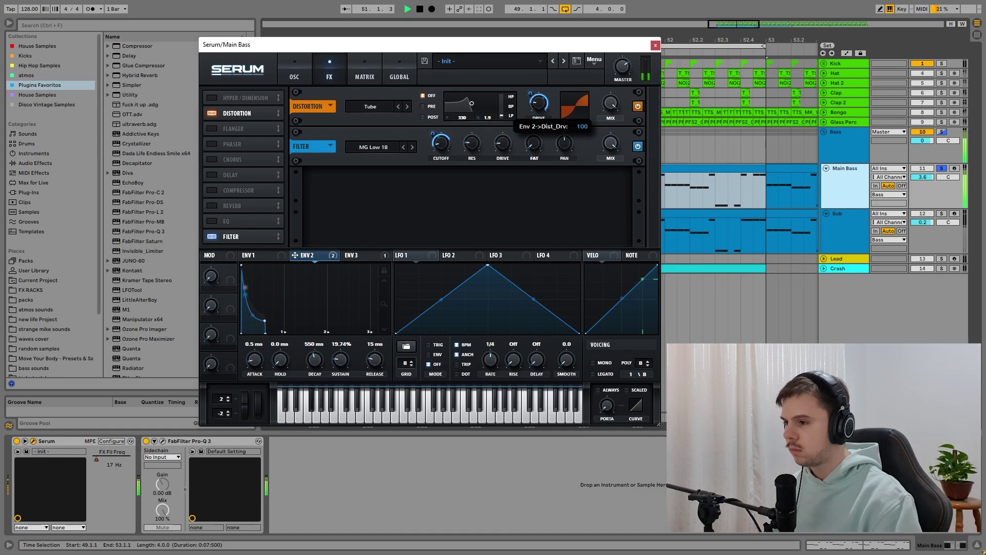
{"action": "key", "text": "space"}
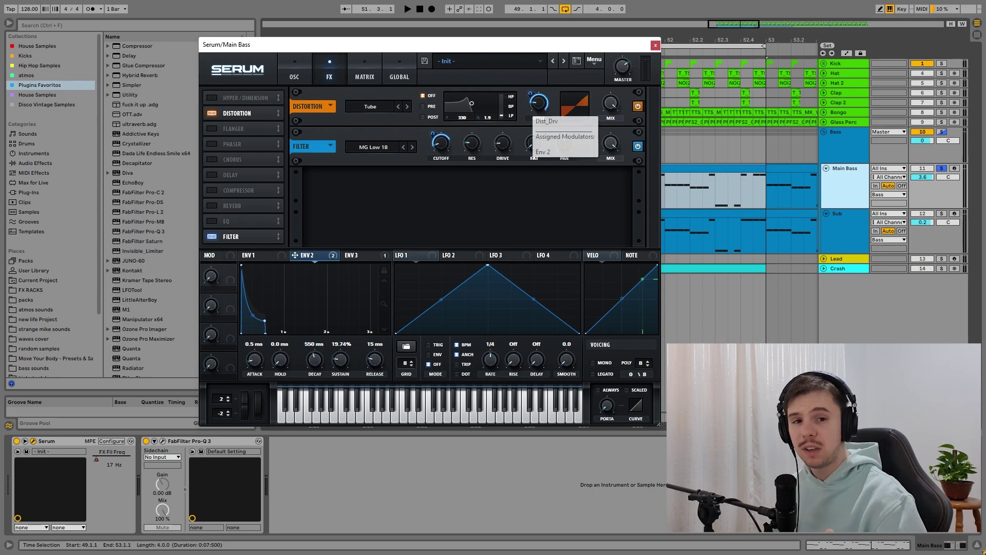
Display envelope 3's settings and return to Serum's oscillator page
{"action": "left_click", "coordinate": [346, 255]}
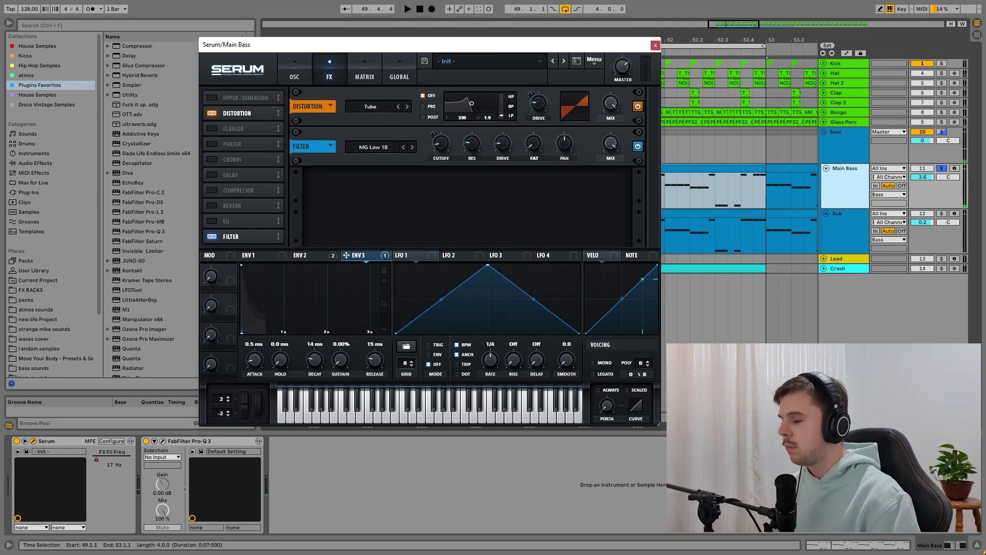
{"action": "left_click", "coordinate": [294, 69]}
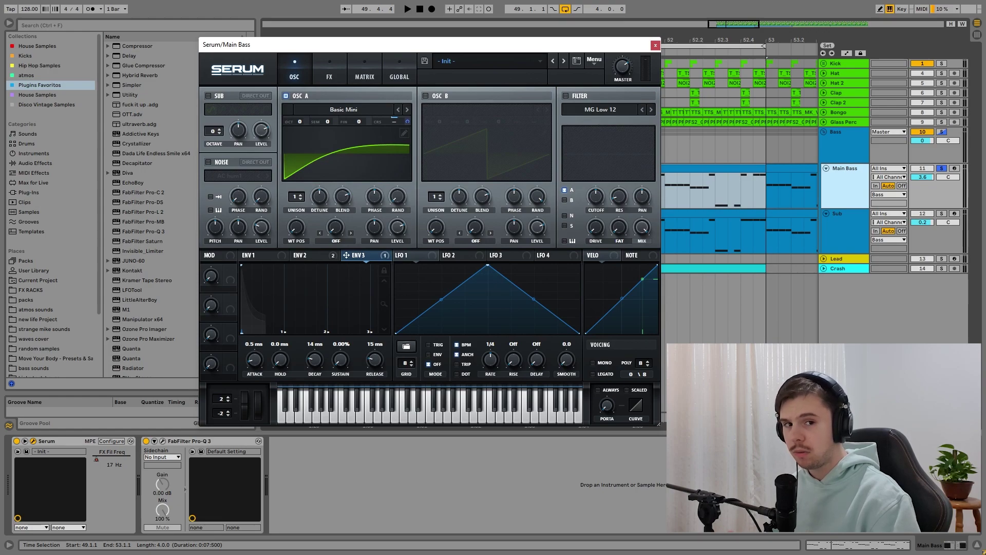
Play the Main Bass while examining Serum's oscillator A, then display Serum's effects page
{"action": "key", "text": "space"}
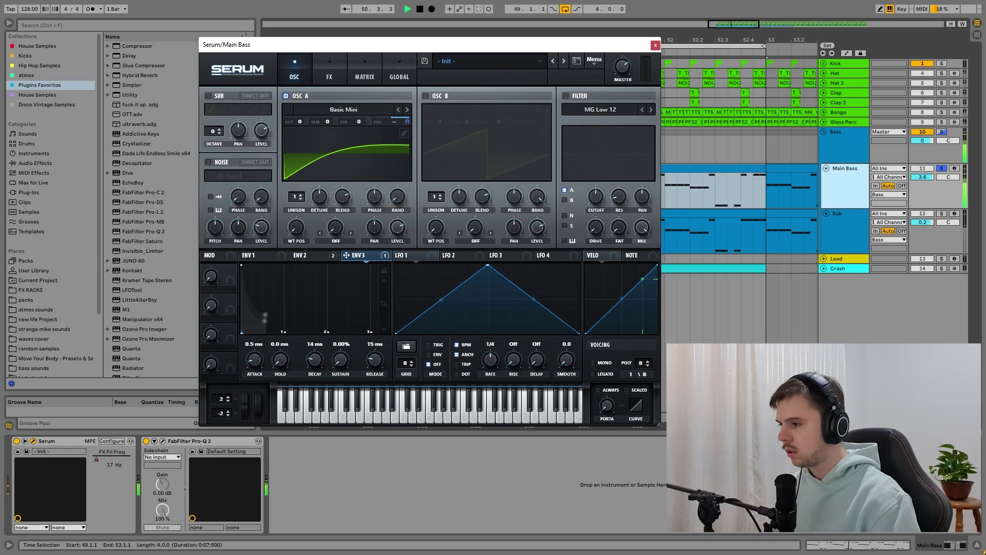
{"action": "left_click_drag", "start_coordinate": [408, 121], "coordinate": [407, 136]}
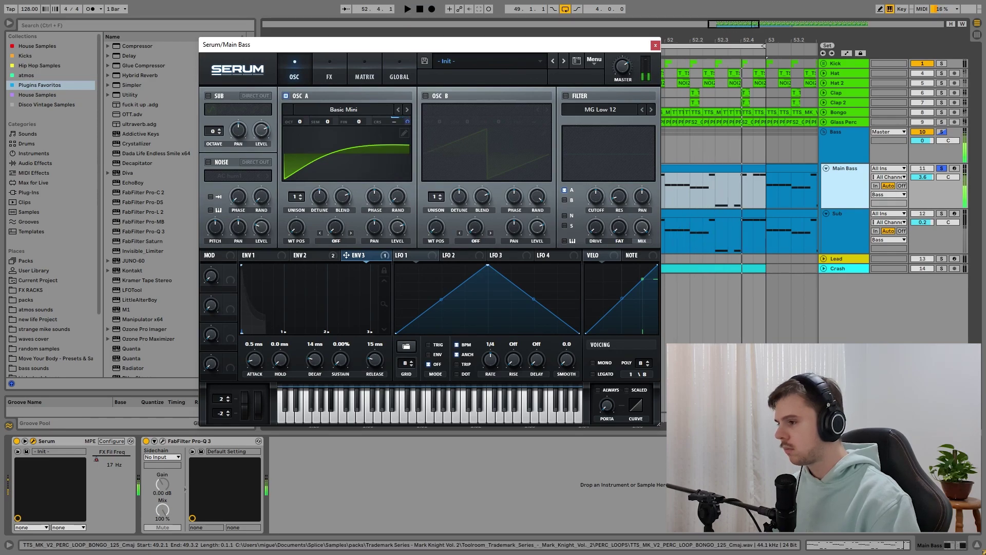
{"action": "key", "text": "space"}
{"action": "left_click", "coordinate": [329, 69]}
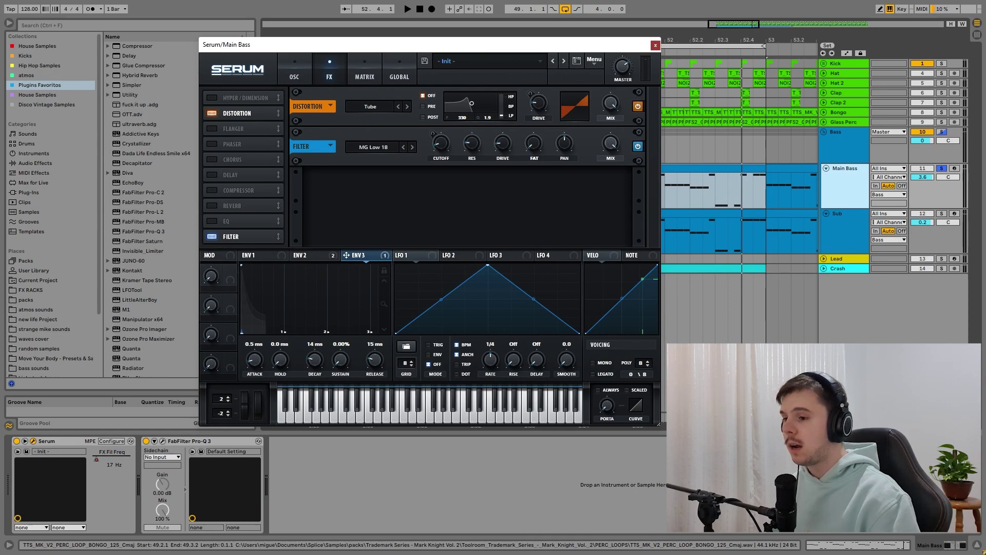
Close Serum and examine the FabFilter Pro-Q 3 curve on the Main Bass, playing the track through it
{"action": "left_click", "coordinate": [655, 46]}
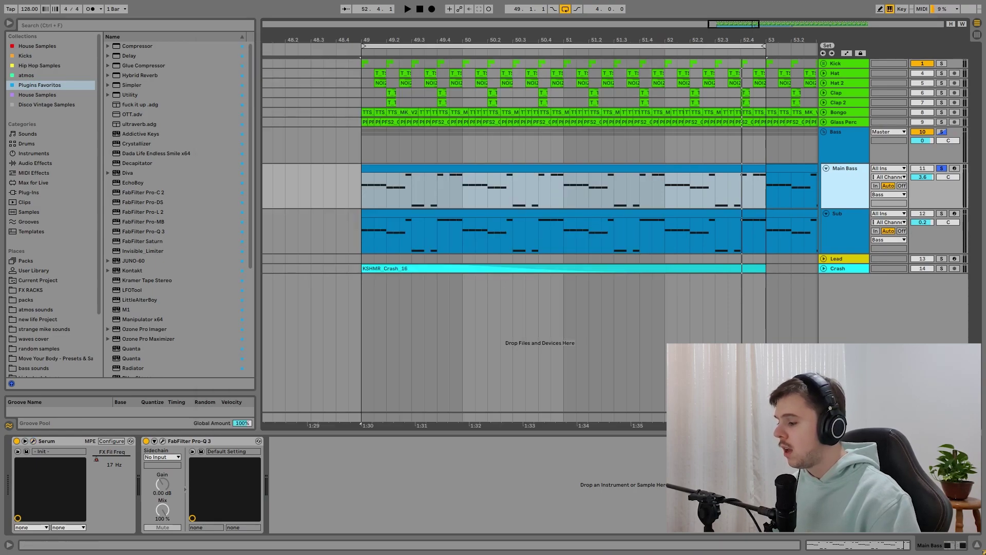
{"action": "left_click", "coordinate": [163, 440]}
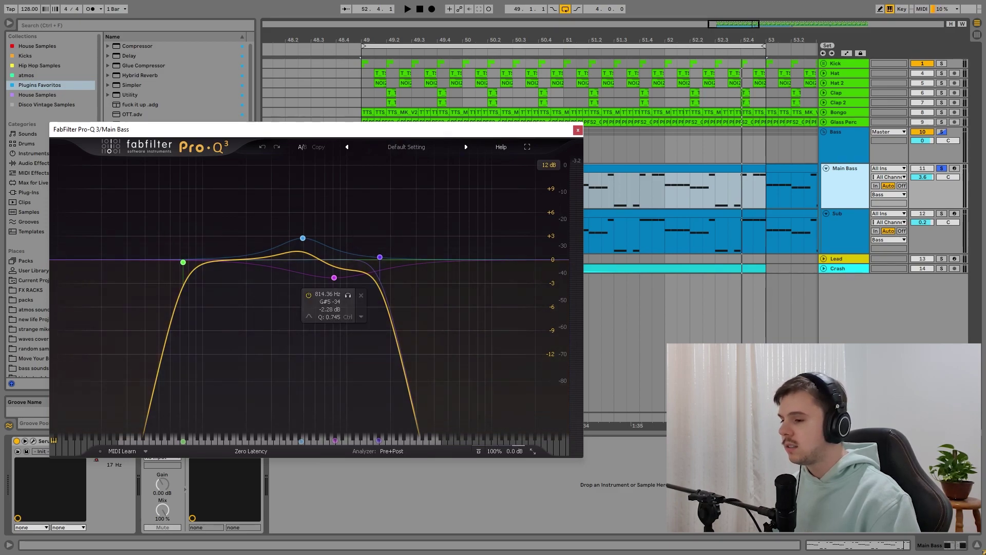
{"action": "key", "text": "space"}
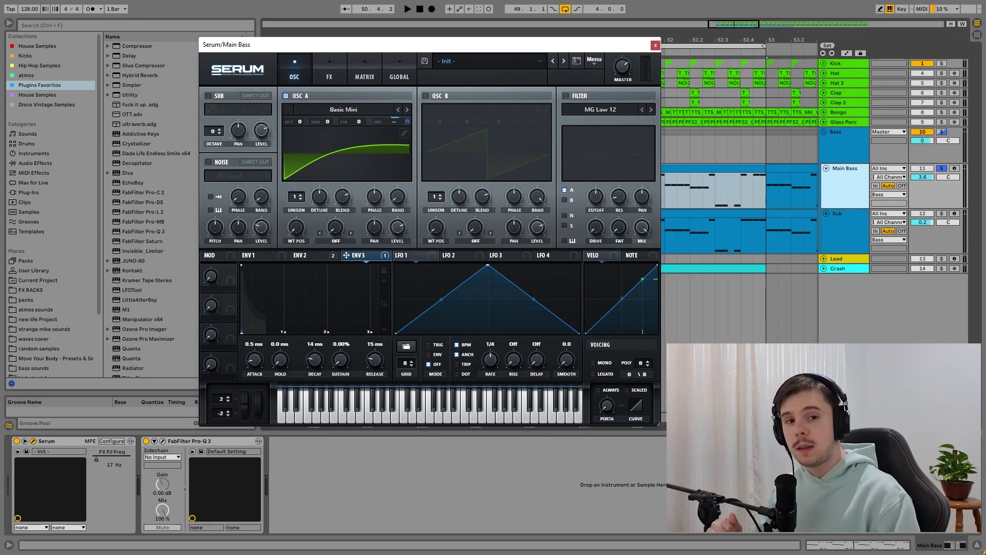
Enlarge the Main Bass clip's note editor and play the bassline
{"action": "left_click_drag", "start_coordinate": [398, 197], "coordinate": [398, 175]}
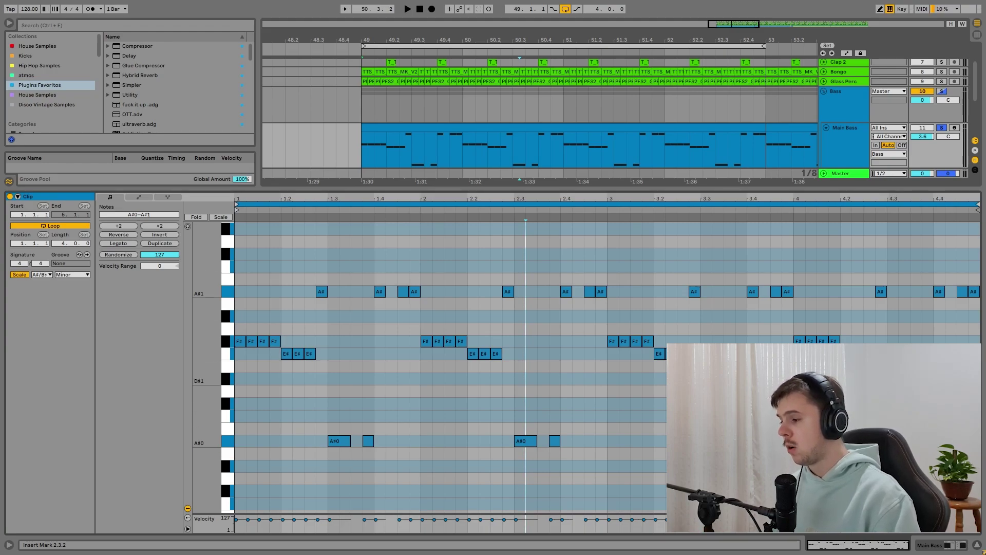
{"action": "key", "text": "space"}
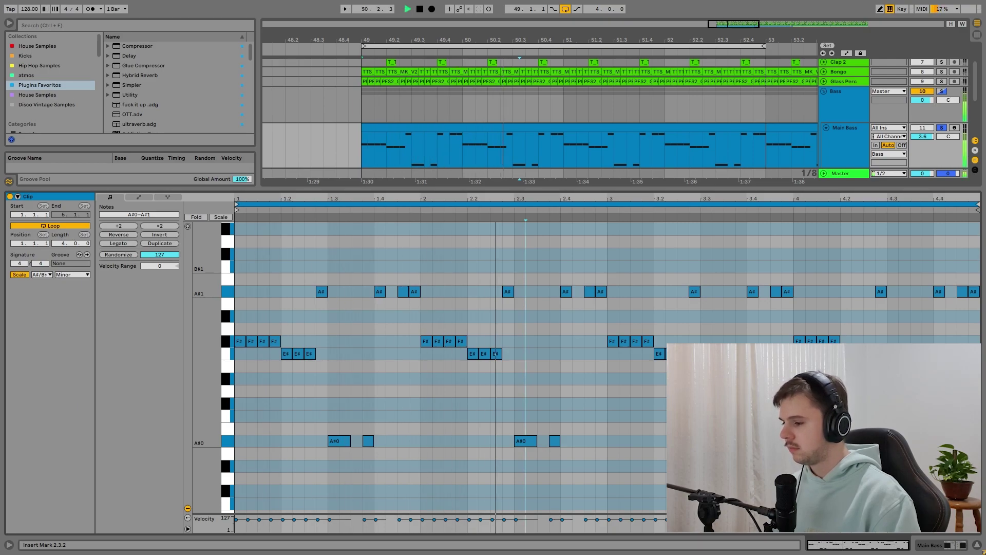
Play the bassline with the first bar's A#1 notes transposed down an octave, then transpose them back up
{"action": "left_click_drag", "start_coordinate": [292, 273], "coordinate": [411, 299]}
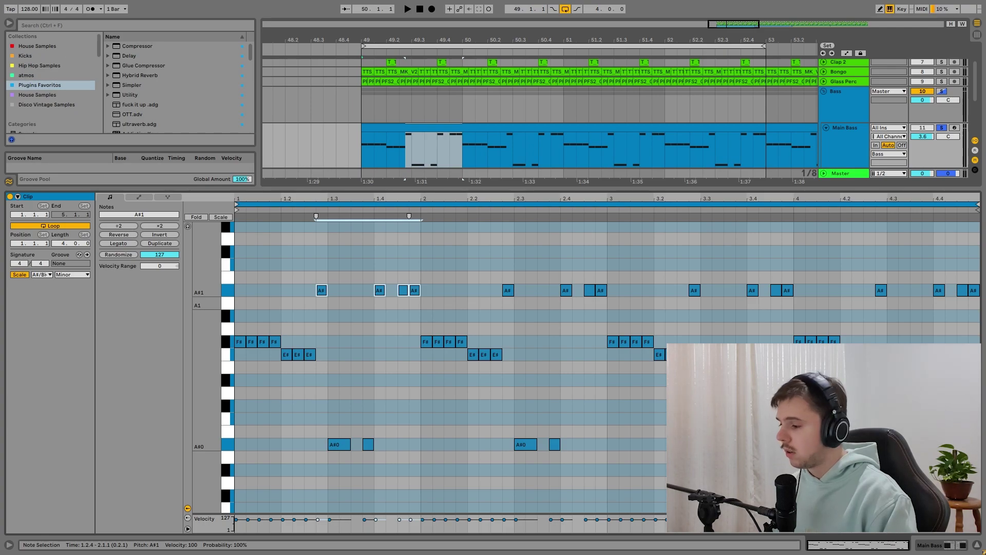
{"action": "key", "text": "shift+Down"}
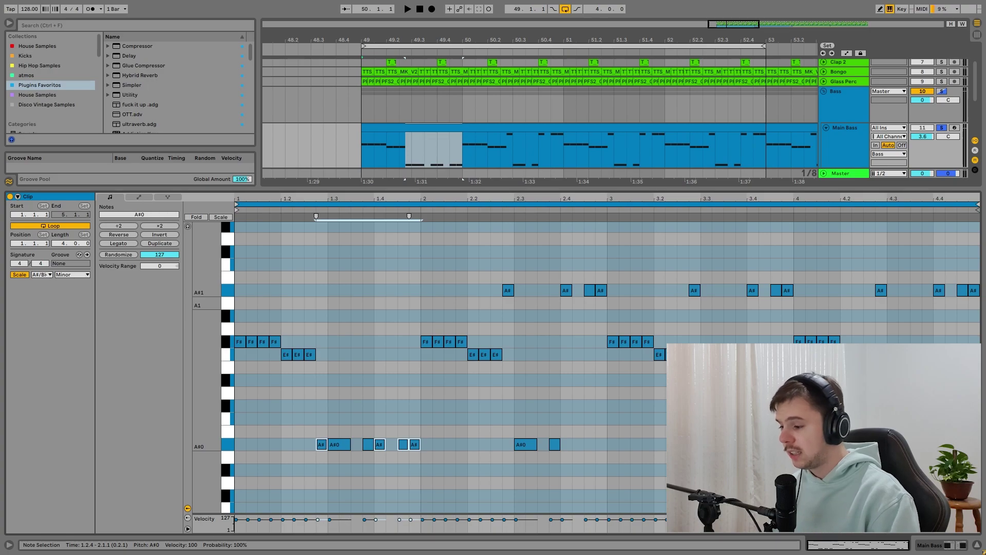
{"action": "key", "text": "space"}
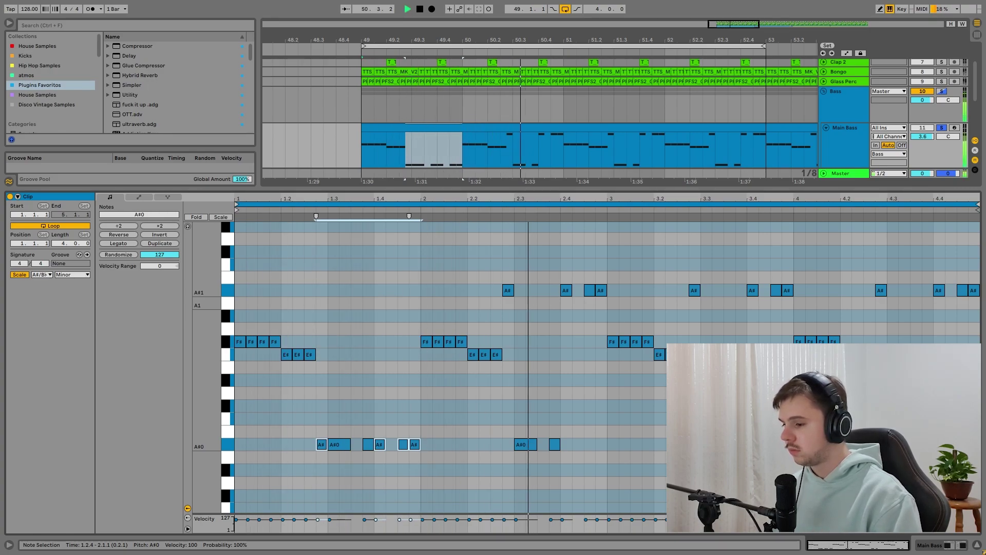
{"action": "key", "text": "shift+Up"}
{"action": "key", "text": "space"}
{"action": "left_click", "coordinate": [247, 432]}
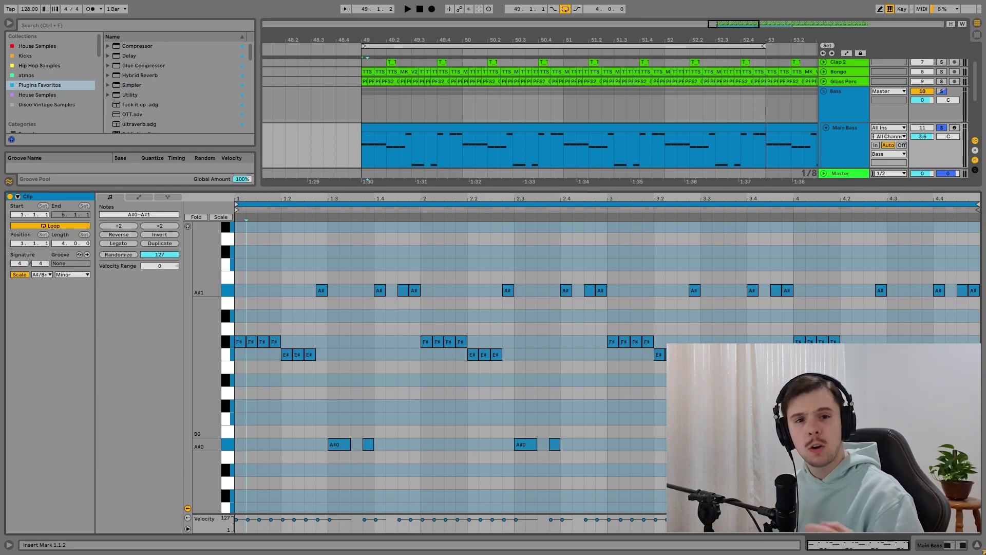
Play the whole Bass group, shrink the note editor and add the Kick to the solo
{"action": "key", "text": "space"}
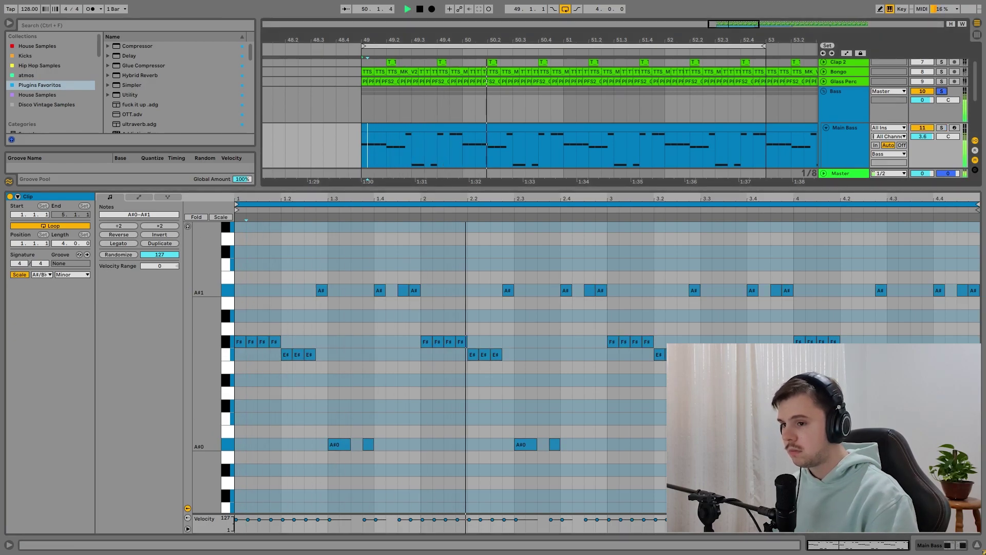
{"action": "left_click_drag", "start_coordinate": [464, 188], "coordinate": [465, 397]}
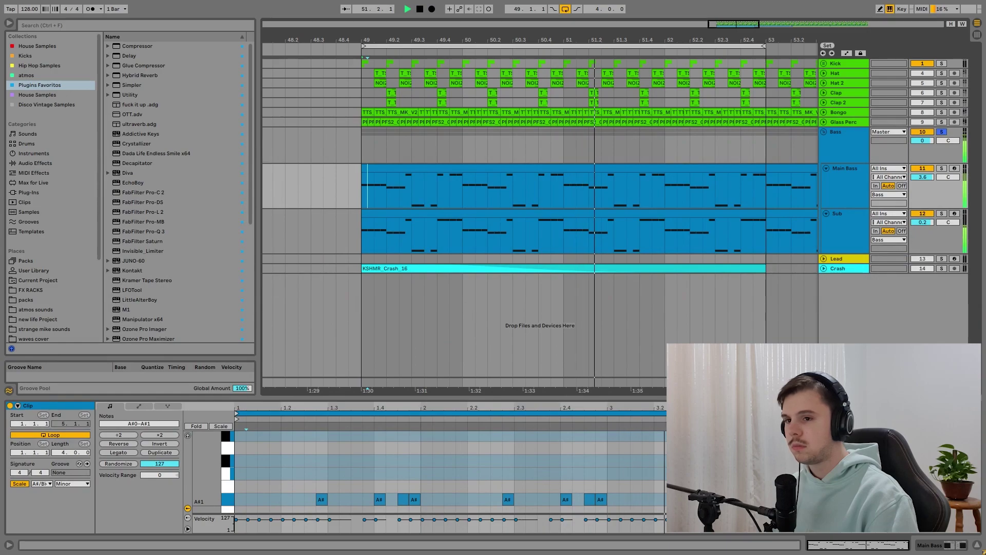
{"action": "left_click", "coordinate": [942, 64], "text": "ctrl"}
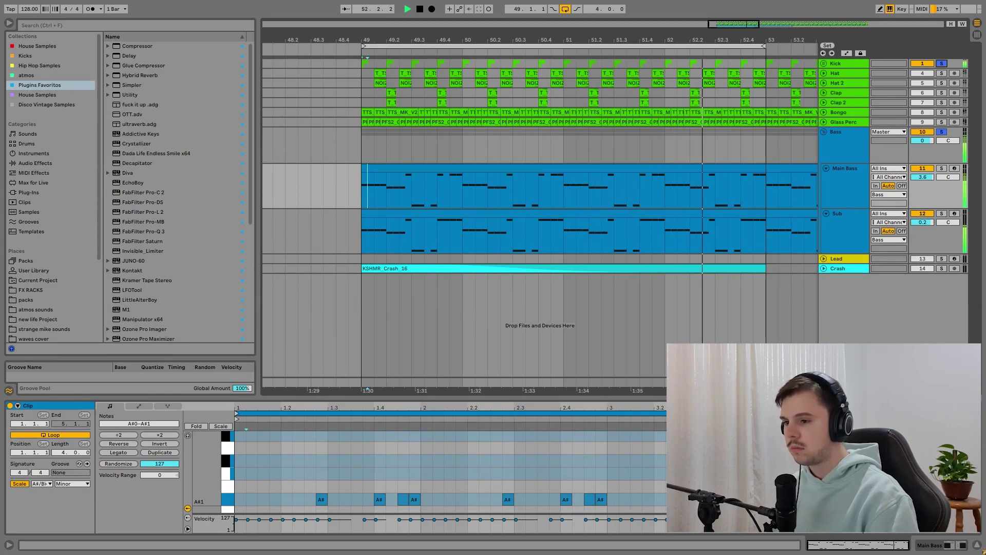
{"action": "key", "text": "space"}
Solo the Main Bass, show its Serum FX Fil Freq automation in the arrangement and play it from bar 49
{"action": "left_click", "coordinate": [941, 168]}
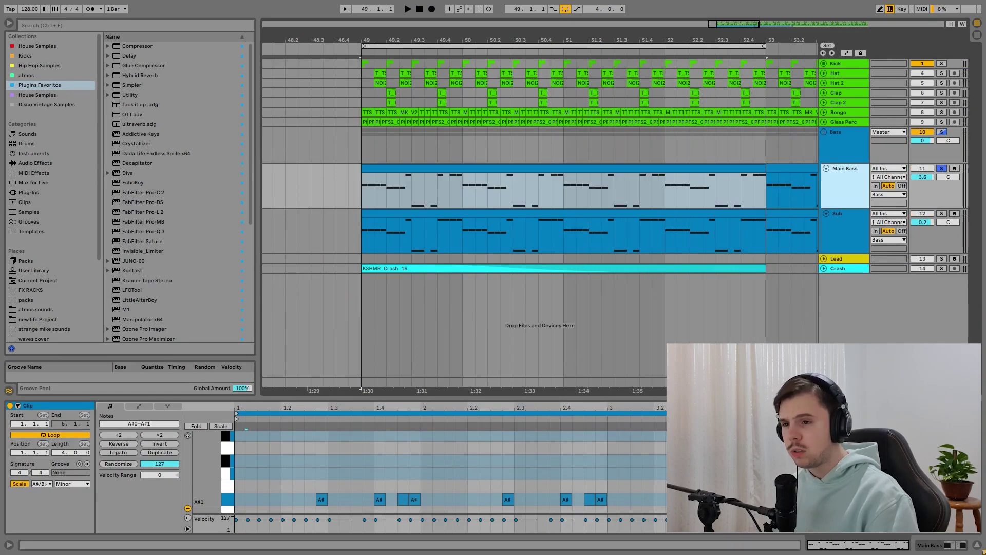
{"action": "key", "text": "a"}
{"action": "left_click", "coordinate": [844, 185]}
{"action": "left_click", "coordinate": [844, 209]}
{"action": "left_click_drag", "start_coordinate": [366, 40], "coordinate": [366, 129]}
{"action": "left_click", "coordinate": [449, 189]}
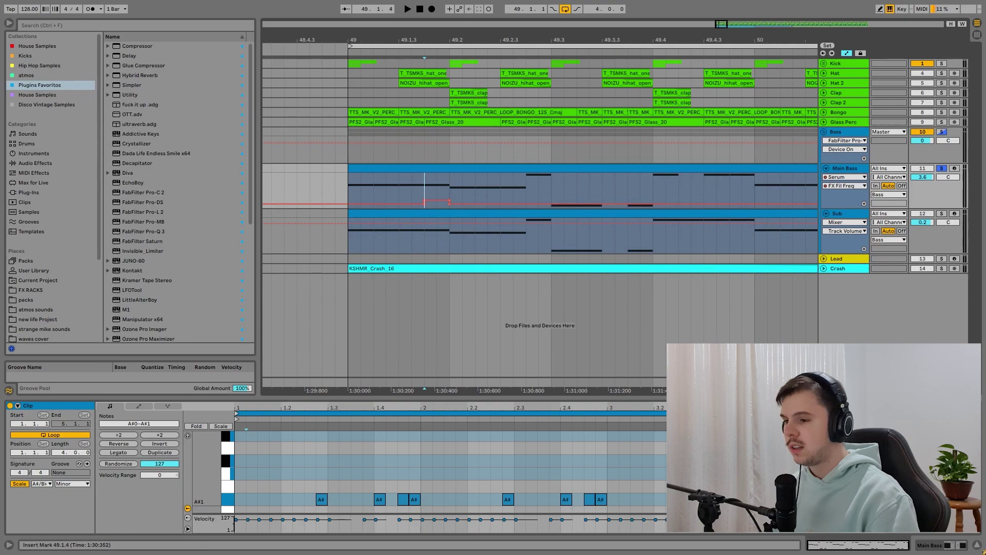
{"action": "key", "text": "space"}
{"action": "left_click_drag", "start_coordinate": [366, 40], "coordinate": [405, 11]}
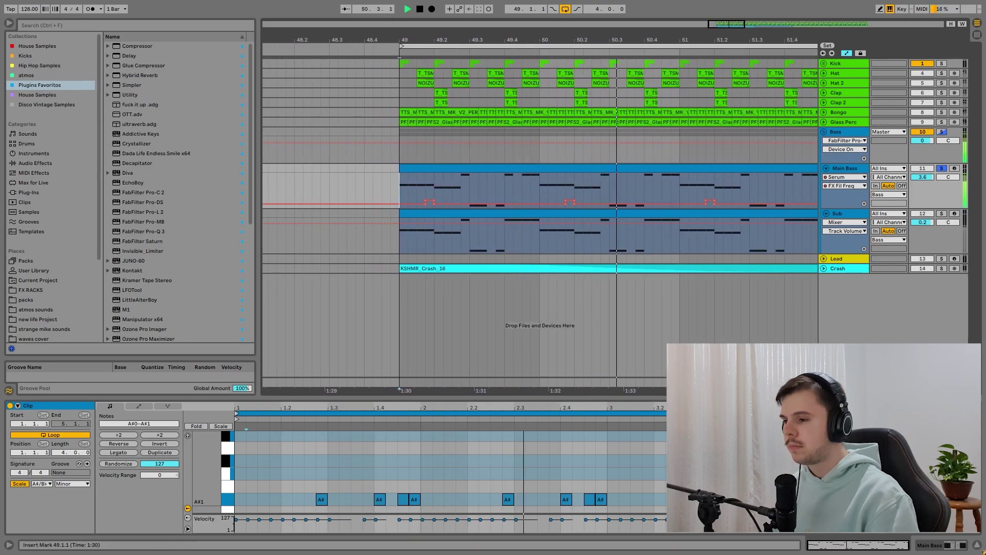
{"action": "key", "text": "space"}
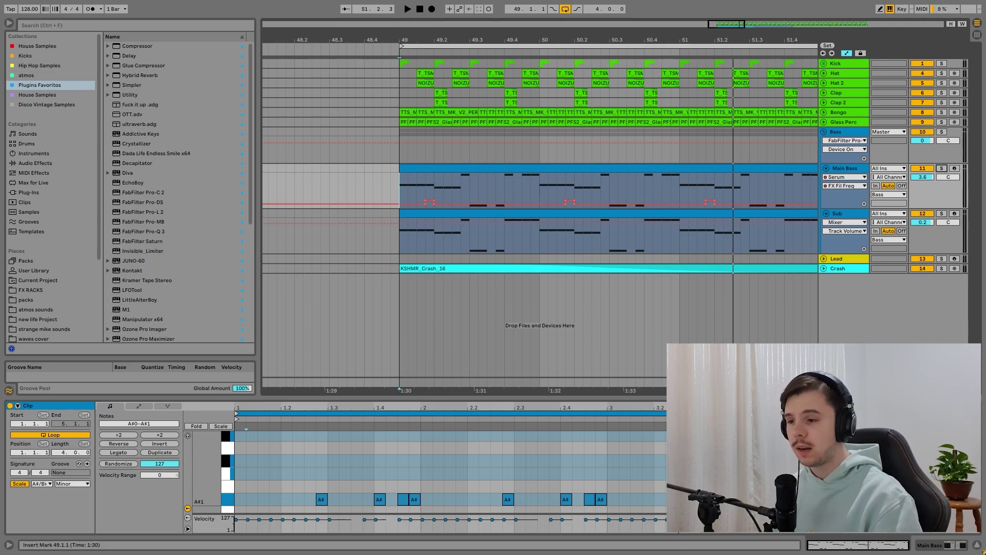
Open Serum on the Sub track and compare its oscillator page with its effects page containing the MG Low 12 filter
{"action": "double_click", "coordinate": [842, 213]}
{"action": "left_click", "coordinate": [33, 441]}
{"action": "left_click_drag", "start_coordinate": [289, 98], "coordinate": [435, 88]}
{"action": "left_click", "coordinate": [283, 116]}
{"action": "left_click", "coordinate": [317, 112]}
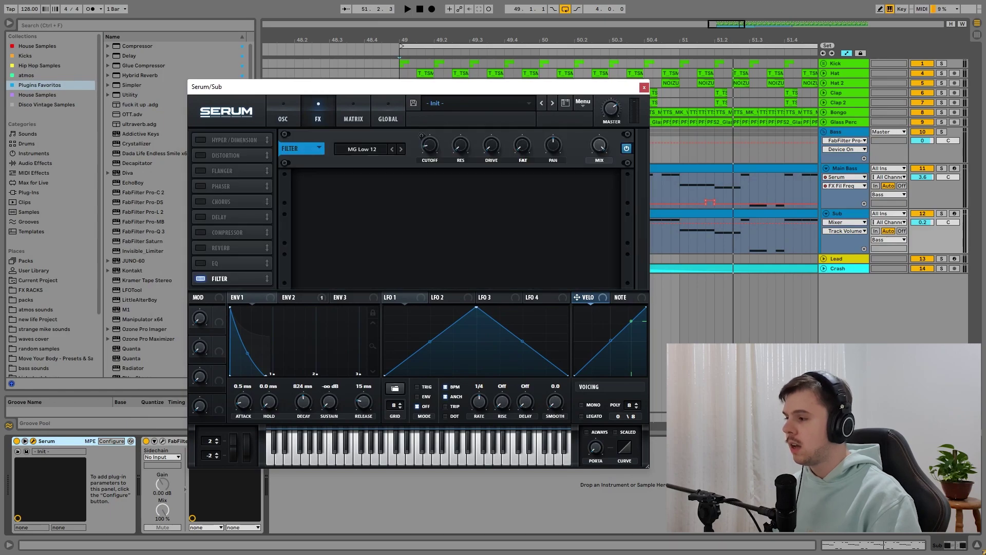
{"action": "left_click", "coordinate": [283, 112]}
{"action": "left_click", "coordinate": [318, 112]}
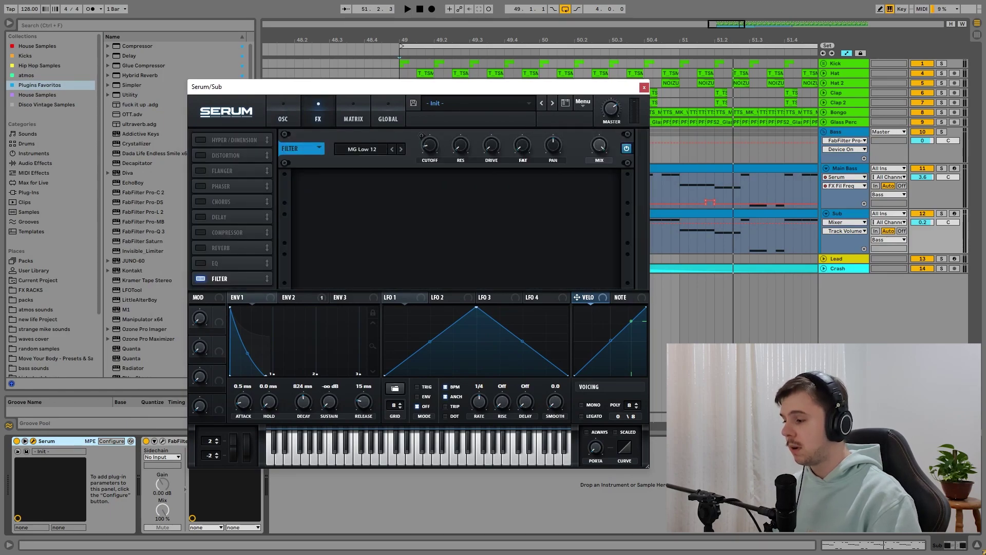
Solo the Sub track and play it from bar 49
{"action": "left_click", "coordinate": [941, 214]}
{"action": "key", "text": "space"}
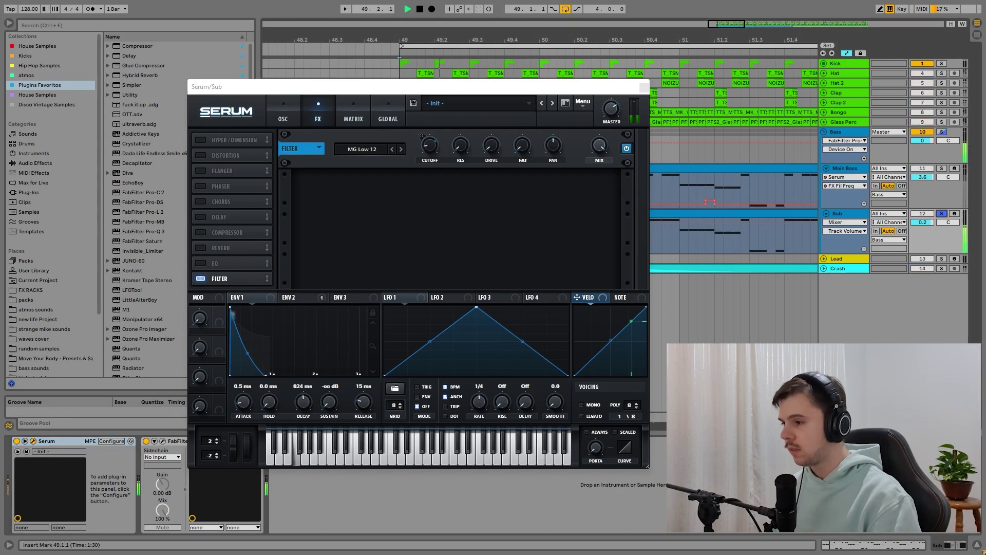
{"action": "key", "text": "space"}
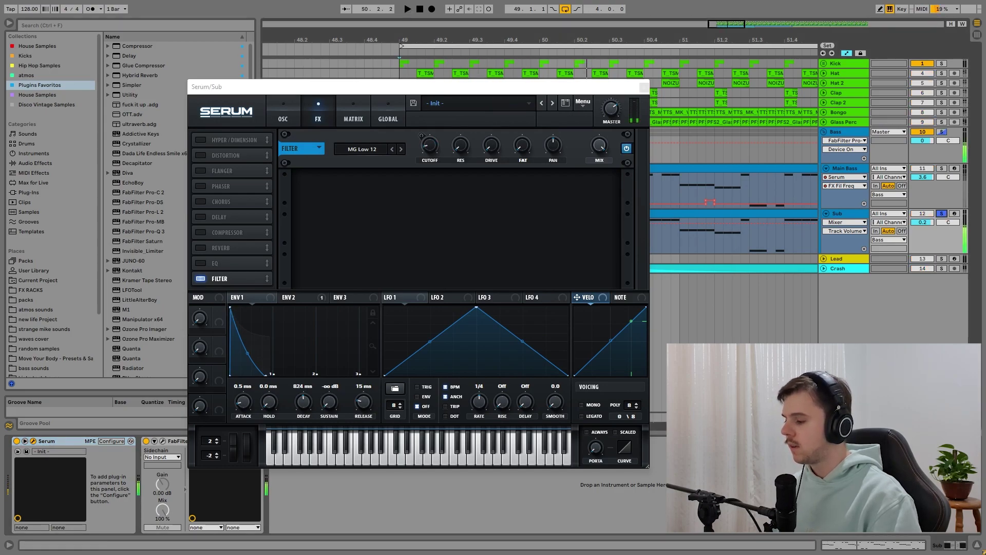
Examine the Sub's FabFilter Pro-Q 3 bands, close it and return to Serum's oscillator page
{"action": "left_click", "coordinate": [162, 440]}
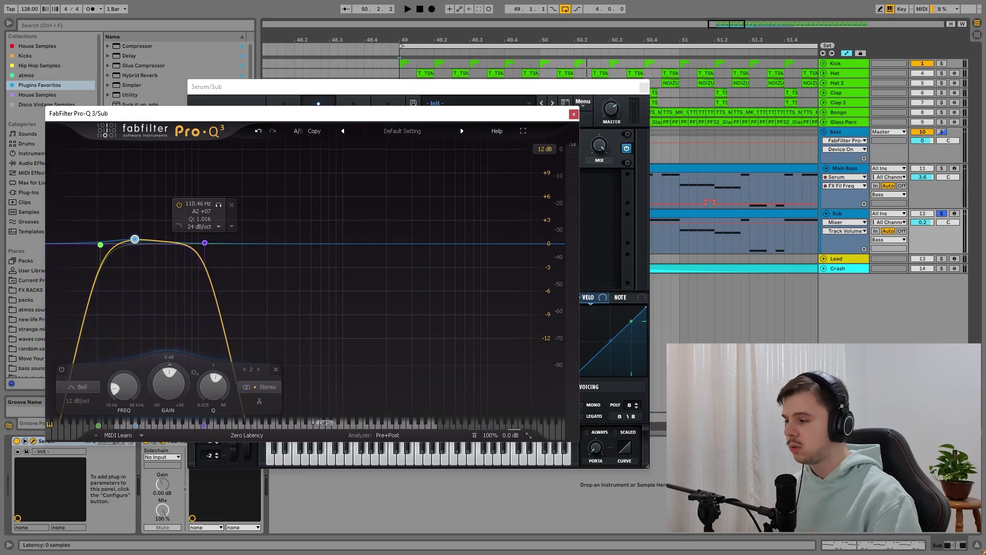
{"action": "left_click", "coordinate": [573, 114]}
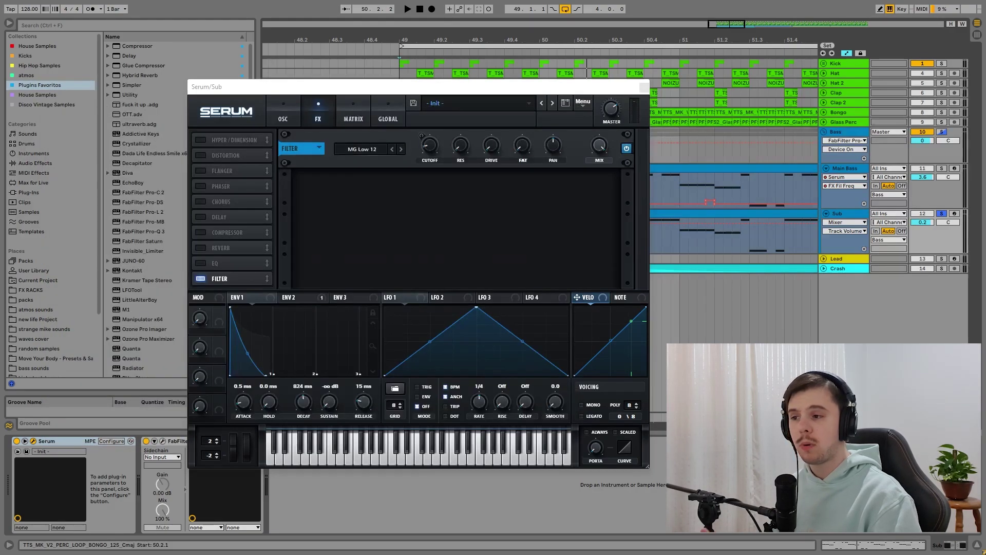
{"action": "left_click", "coordinate": [283, 111]}
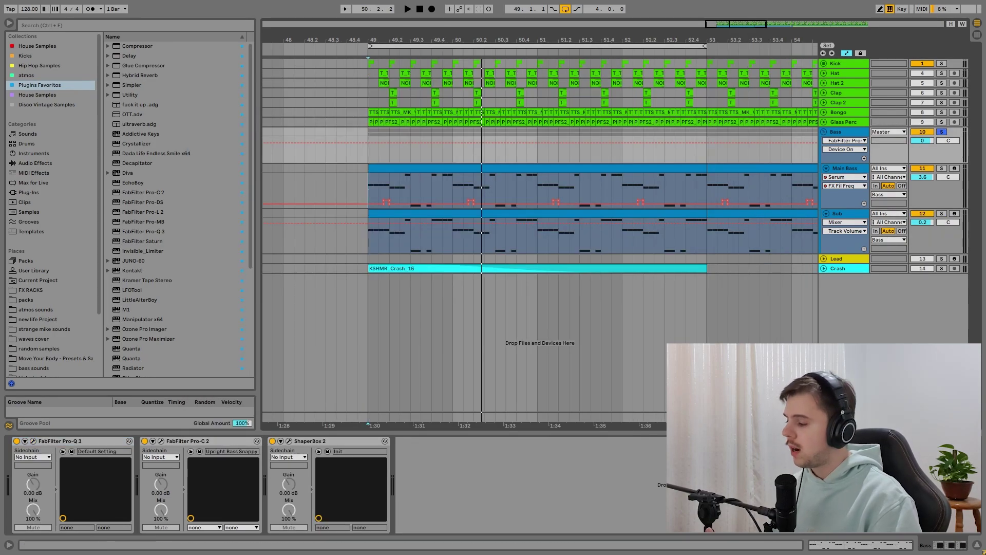
Open the Bass group's FabFilter Pro-Q 3 and play the group, examining the bell boost and the dynamic low-end cut
{"action": "left_click", "coordinate": [33, 441]}
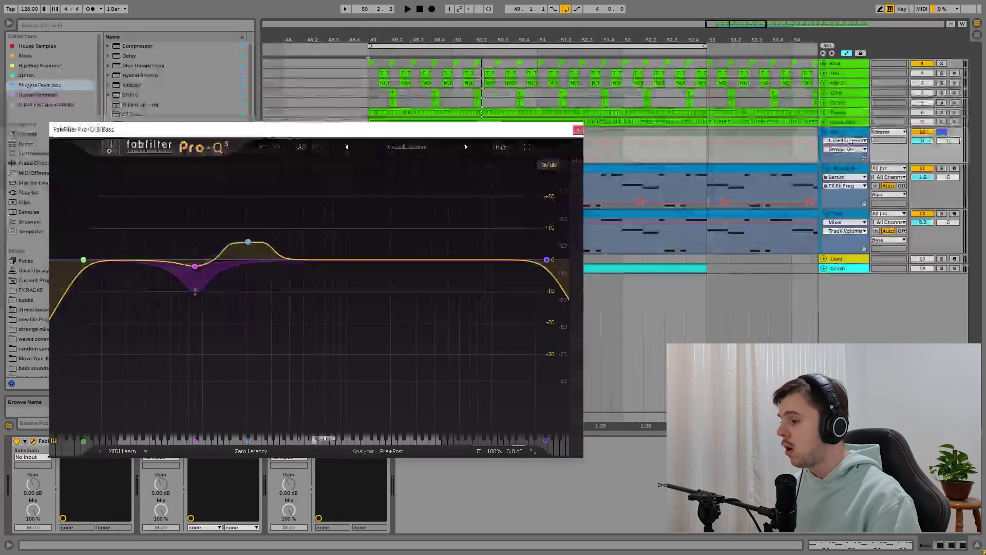
{"action": "key", "text": "space"}
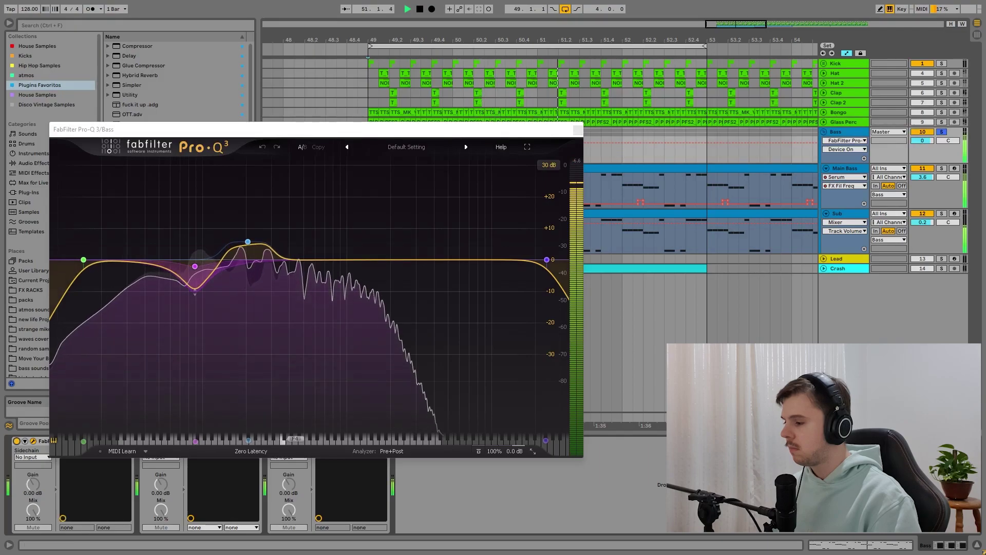
{"action": "key", "text": "space"}
{"action": "mouse_move", "coordinate": [248, 241]}
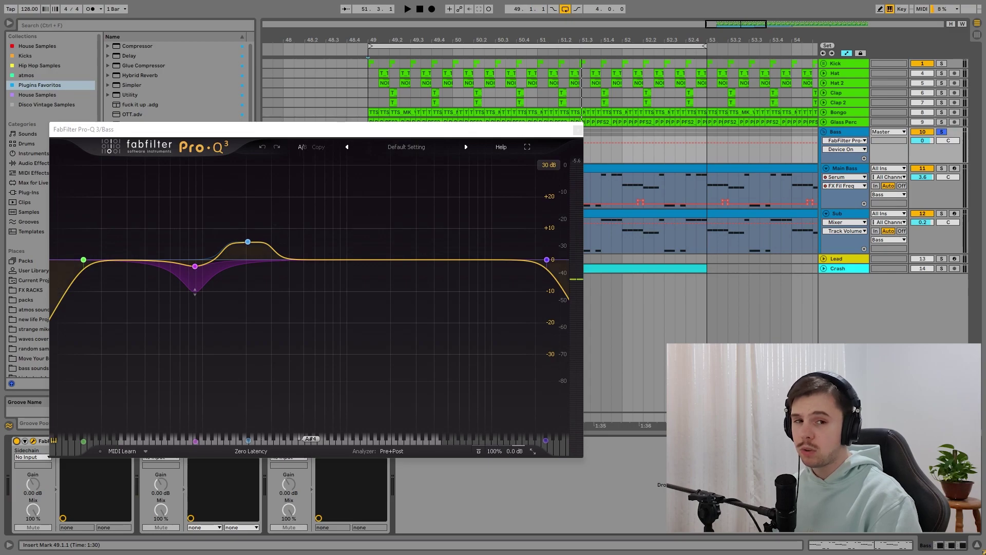
{"action": "mouse_move", "coordinate": [195, 266]}
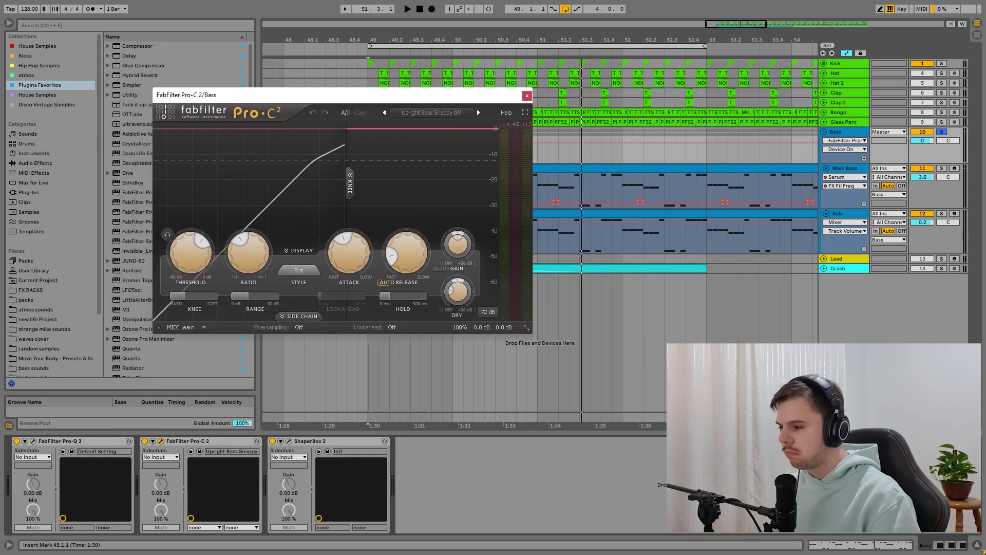
View the Bass group's FabFilter Pro-C 2 compressor, then highlight the first bar's A#1 notes in the Main Bass clip
{"action": "left_click_drag", "start_coordinate": [341, 102], "coordinate": [275, 149]}
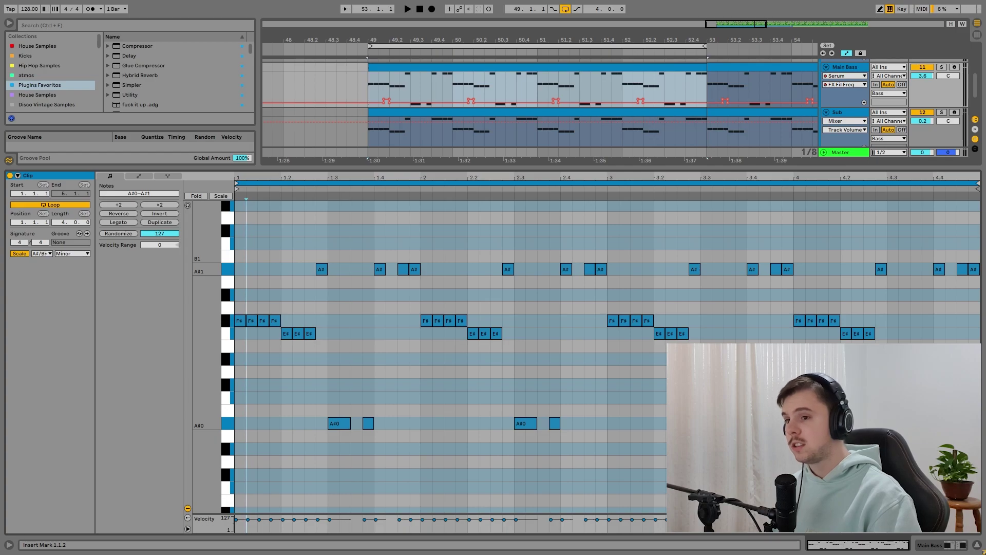
{"action": "left_click_drag", "start_coordinate": [310, 244], "coordinate": [428, 275]}
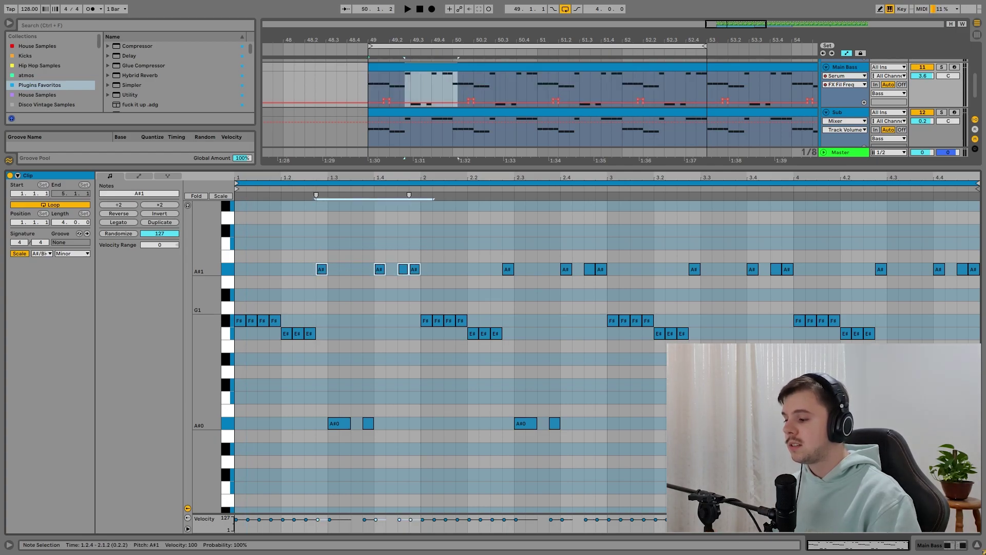
{"action": "left_click", "coordinate": [409, 360]}
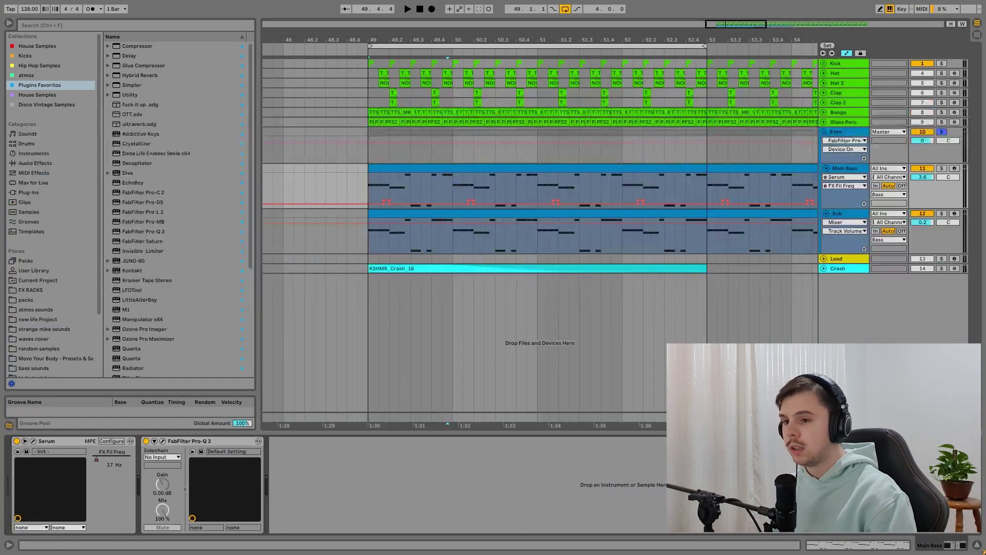
Play the Bass group from bar 49 with its FabFilter Pro-C 2 open, observing the Upright Bass Snappy compression
{"action": "left_click_drag", "start_coordinate": [287, 143], "coordinate": [372, 124]}
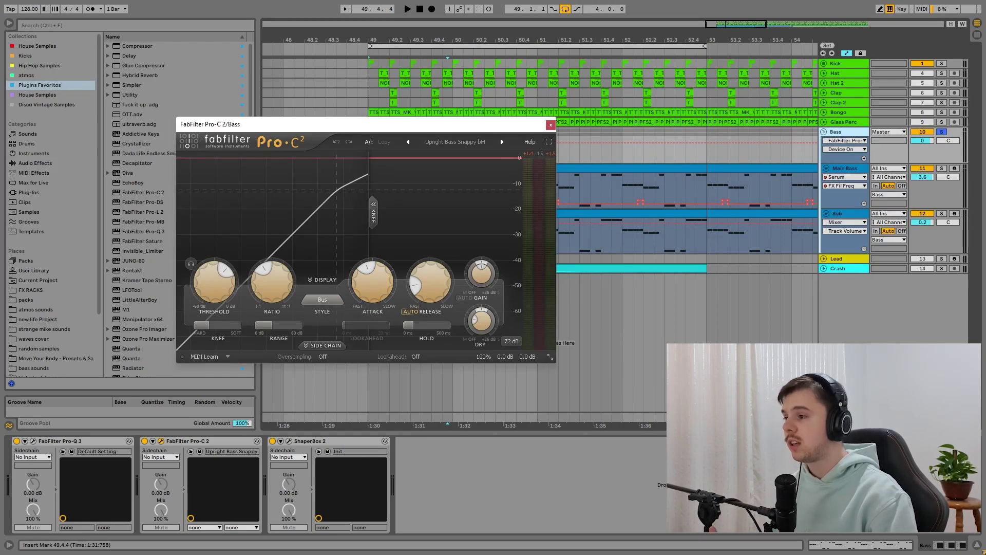
{"action": "left_click", "coordinate": [369, 102]}
{"action": "left_click", "coordinate": [842, 132]}
{"action": "key", "text": "space"}
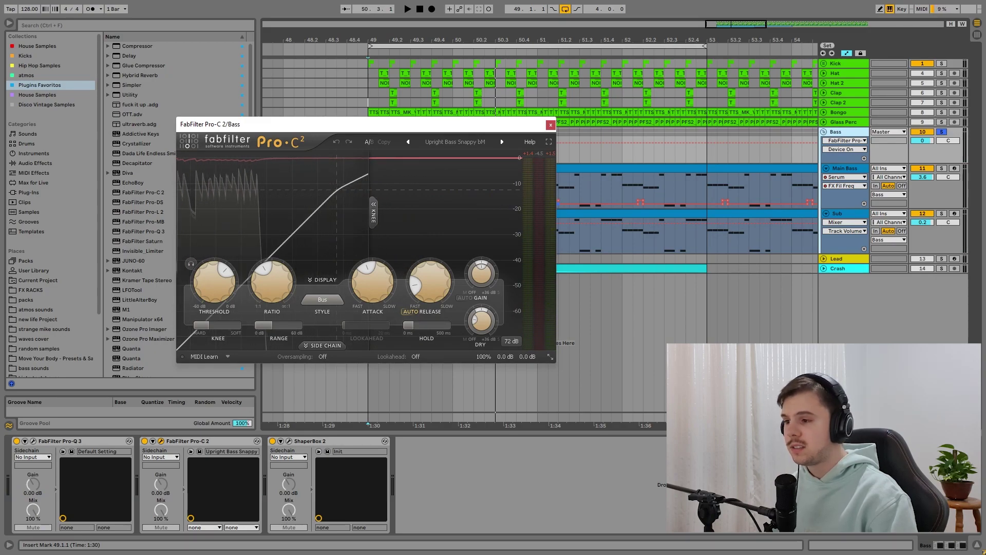
Finish playing the Bass group through FabFilter Pro-C 2, close it and view the ShaperBox 2 volume-ducking curve
{"action": "key", "text": "space"}
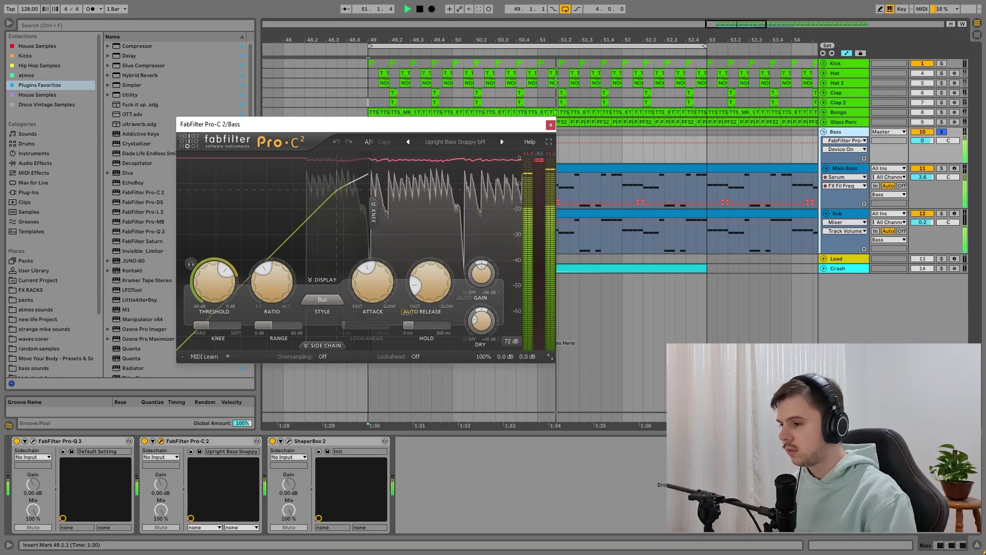
{"action": "key", "text": "space"}
{"action": "key", "text": "ctrl+alt+p"}
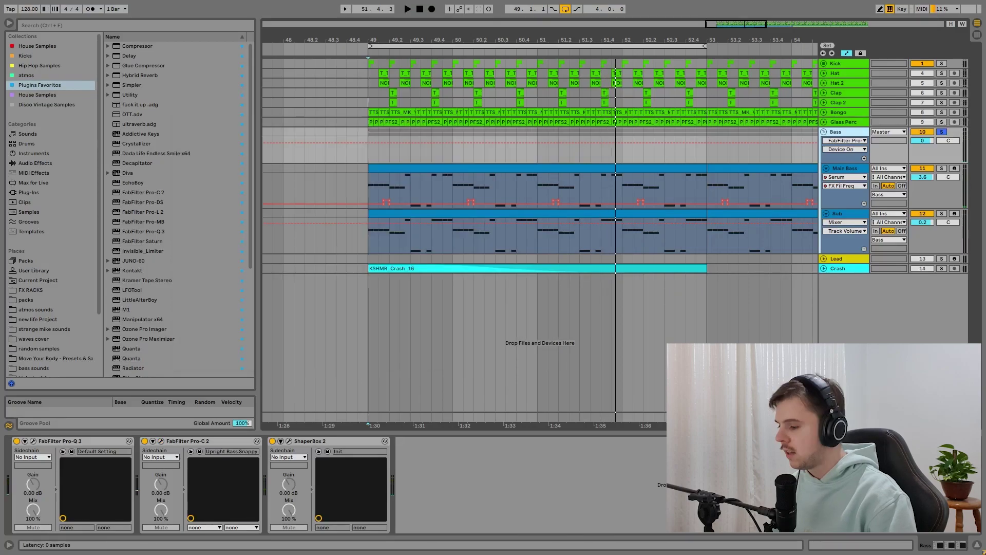
{"action": "left_click", "coordinate": [289, 441]}
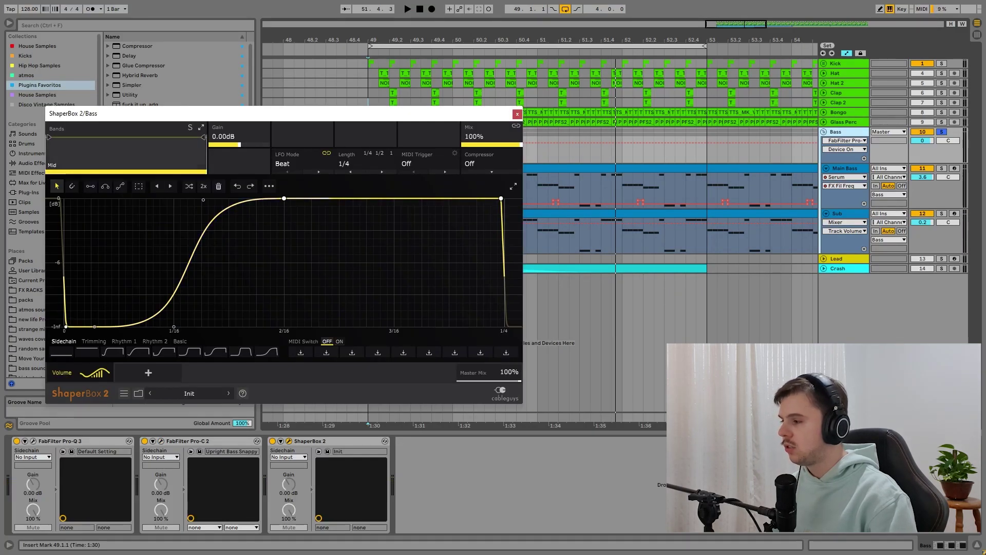
{"action": "left_click", "coordinate": [490, 136]}
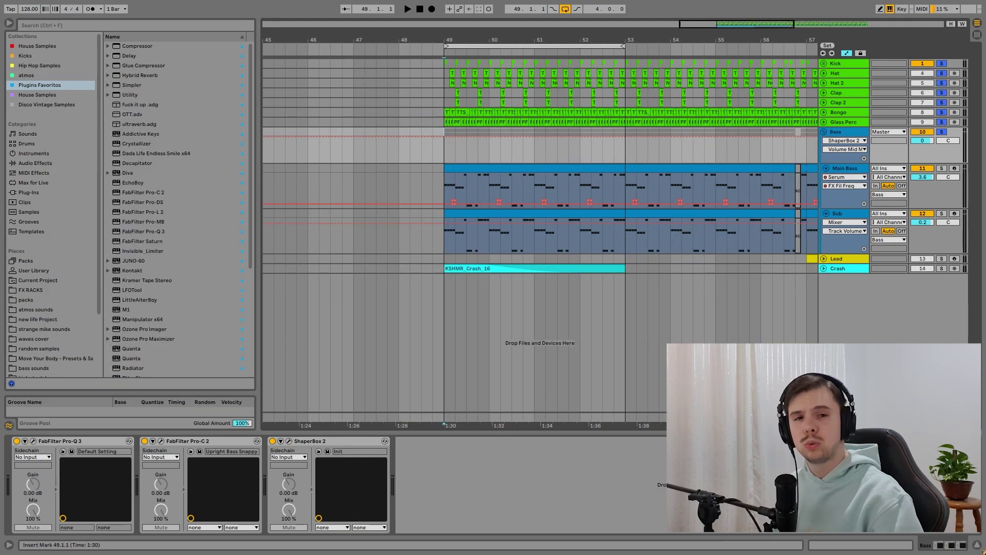
Play the drums with the Bass group from bar 49, unfolding the Bongo and Glass Perc tracks to inspect bar 49's rhythm
{"action": "key", "text": "space"}
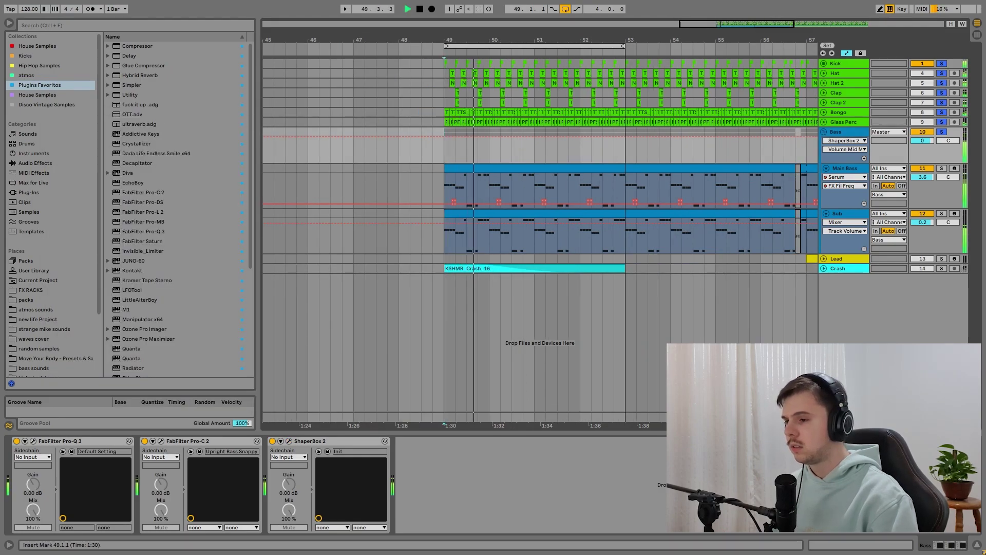
{"action": "left_click", "coordinate": [824, 112]}
{"action": "left_click", "coordinate": [824, 157]}
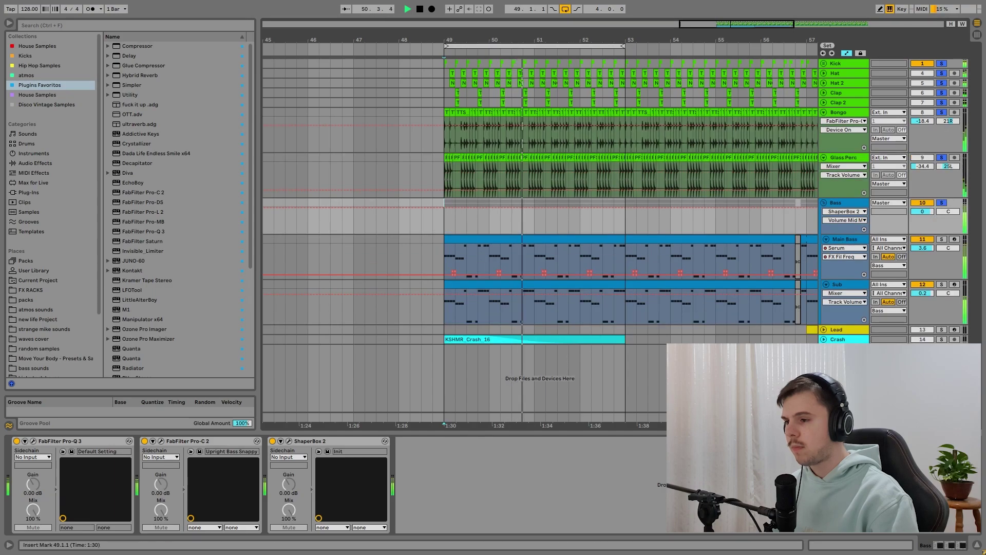
{"action": "key", "text": "space"}
{"action": "left_click_drag", "start_coordinate": [444, 39], "coordinate": [358, 164]}
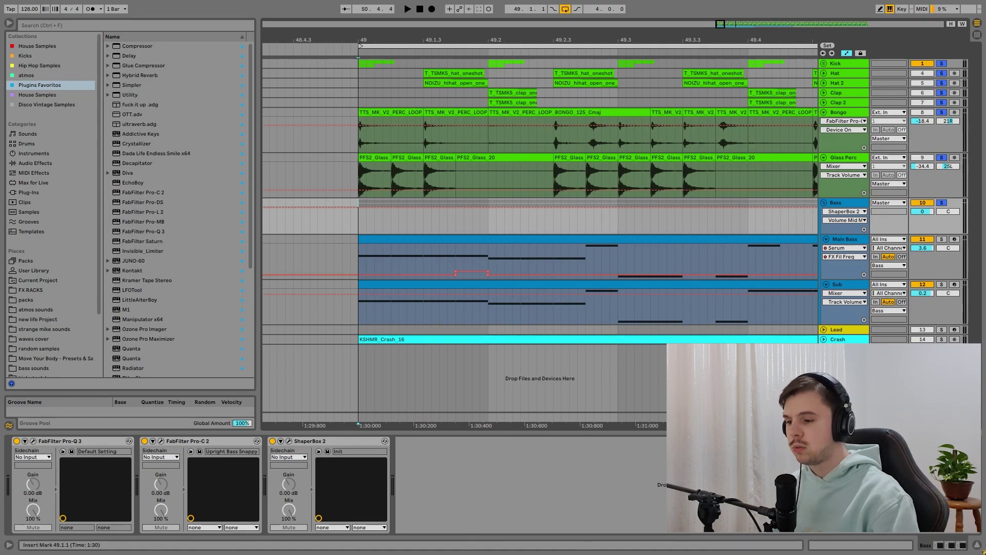
Solo the Bongo, Glass Perc and Bass group together and play them from bar 49 to compare their rhythms
{"action": "key", "text": "space"}
{"action": "left_click", "coordinate": [941, 112]}
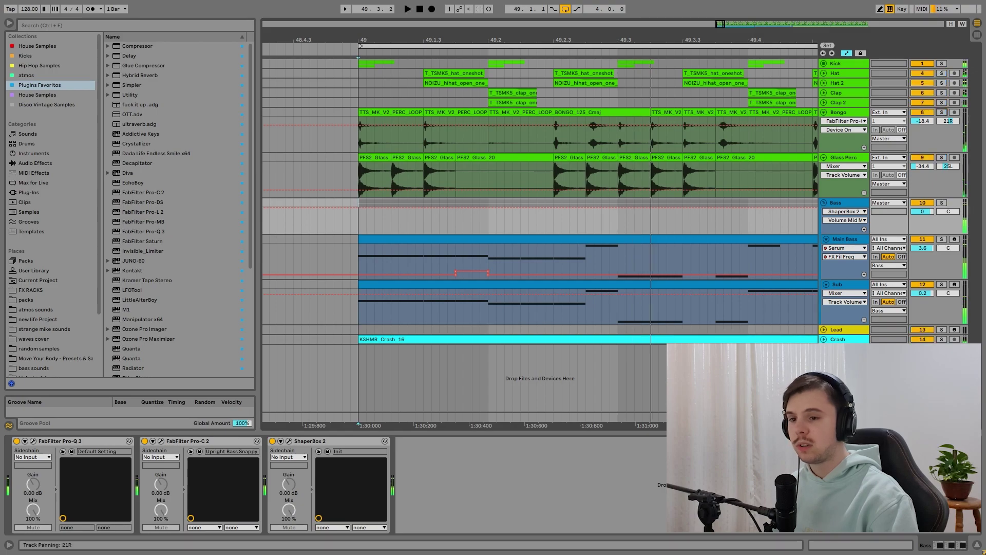
{"action": "left_click", "coordinate": [941, 157]}
{"action": "left_click", "coordinate": [941, 202], "text": "ctrl"}
{"action": "key", "text": "space"}
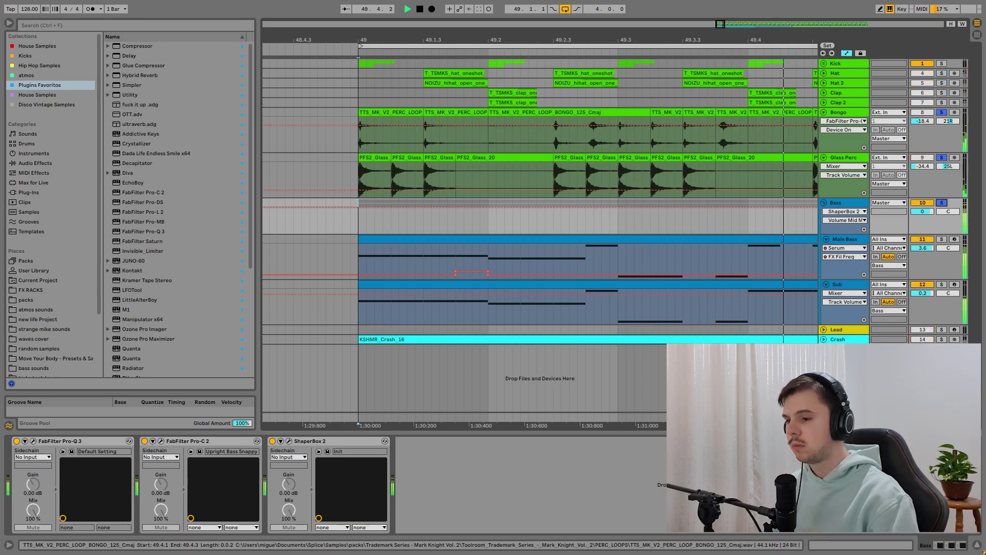
{"action": "scroll", "coordinate": [540, 206], "scroll_direction": "down", "scroll_amount": 5}
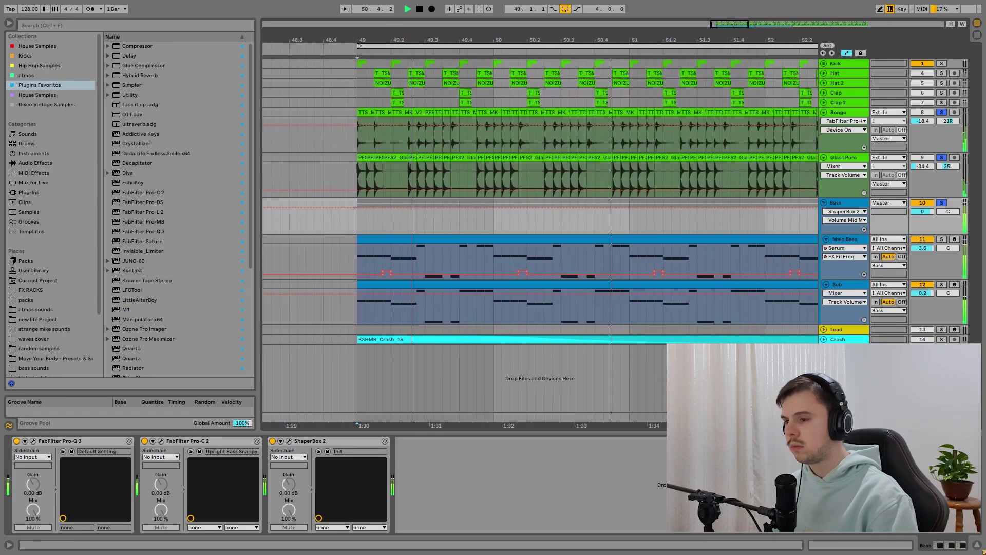
{"action": "key", "text": "space"}
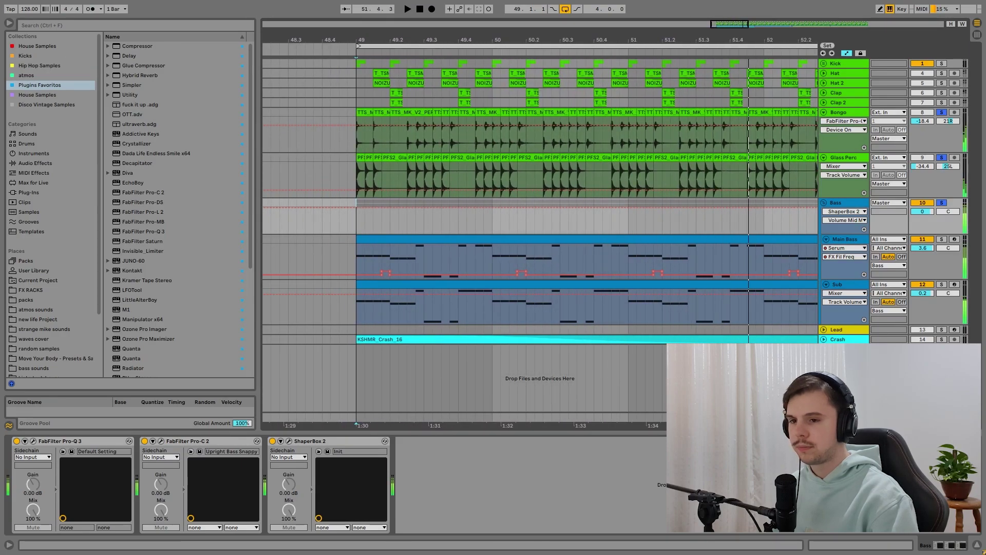
Fold the percussion tracks and play only the Kick and Bass group from bar 49 with looping off, then clear the solos
{"action": "left_click", "coordinate": [941, 202]}
{"action": "left_click", "coordinate": [824, 112]}
{"action": "left_click", "coordinate": [823, 121]}
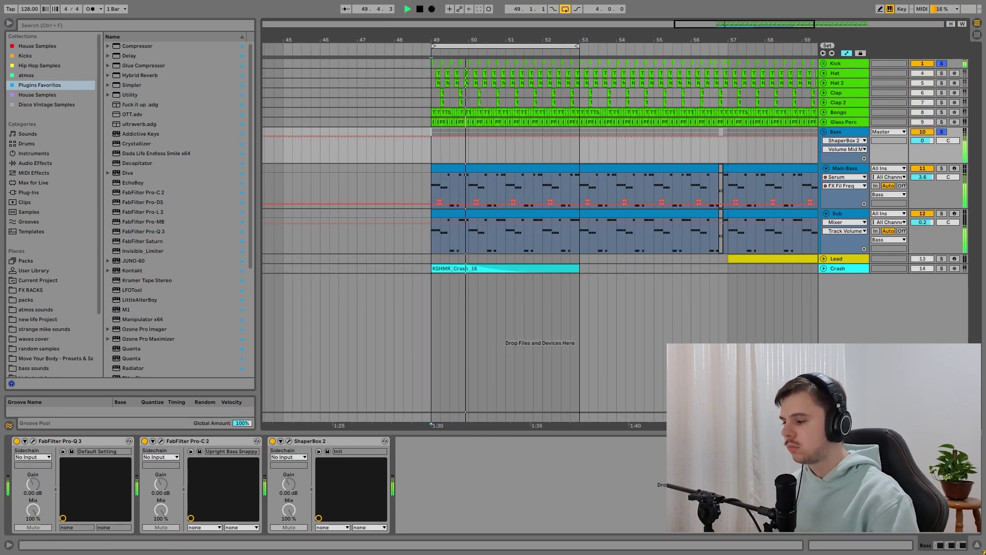
{"action": "key", "text": "ctrl+l"}
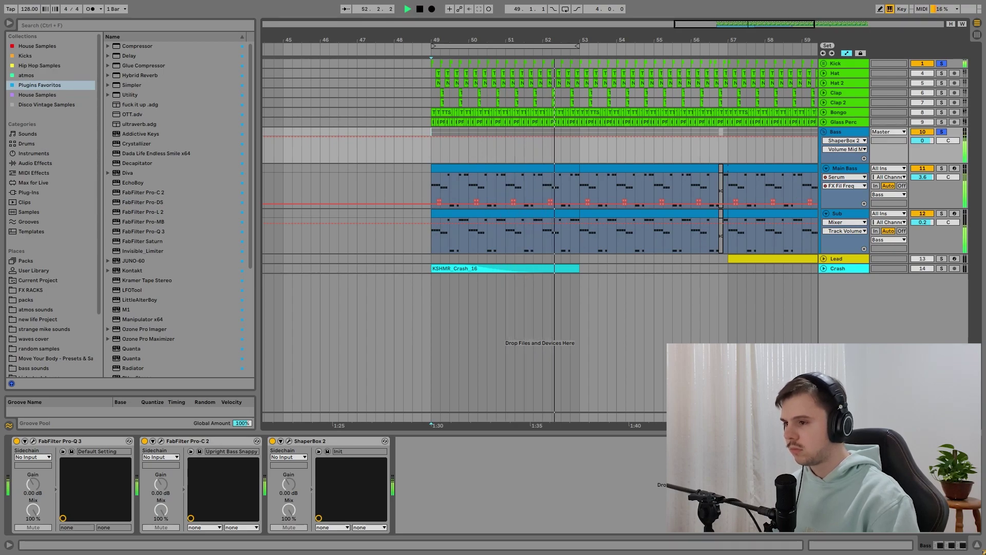
{"action": "key", "text": "space"}
{"action": "key", "text": "s"}
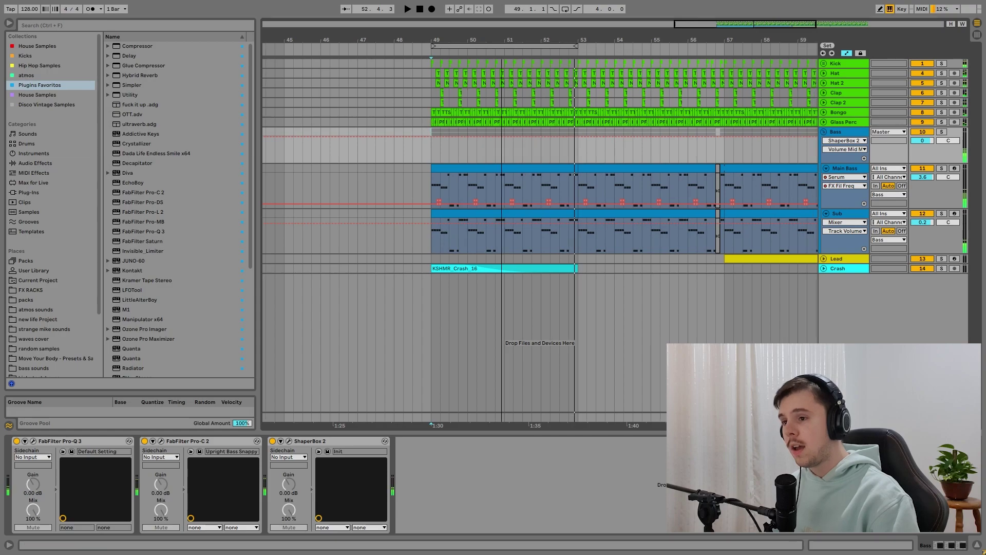
Unfold the Lead track and play from bar 57, first in the full mix and then with the Lead soloed
{"action": "scroll", "coordinate": [539, 205], "scroll_direction": "right", "scroll_amount": 5}
{"action": "left_click", "coordinate": [823, 258]}
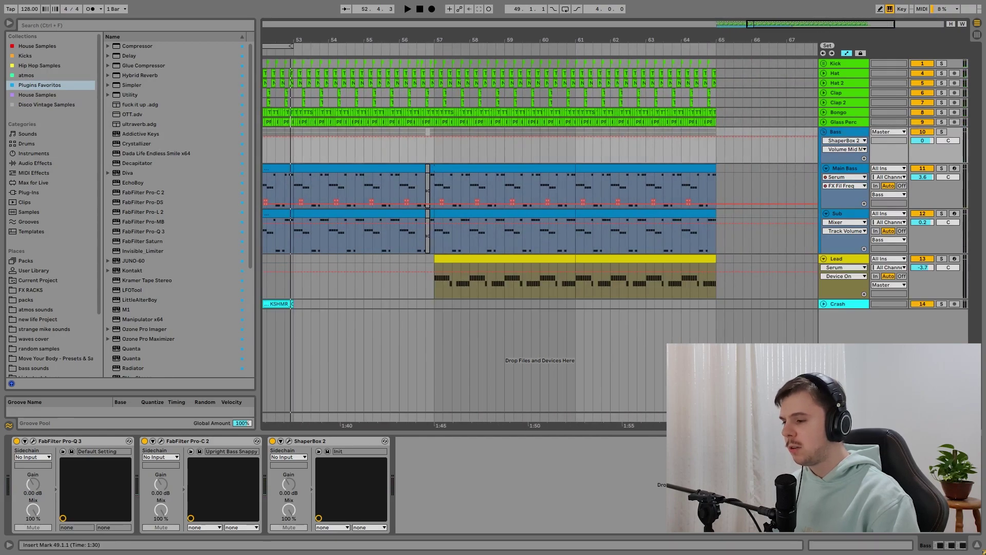
{"action": "left_click", "coordinate": [434, 282]}
{"action": "key", "text": "space"}
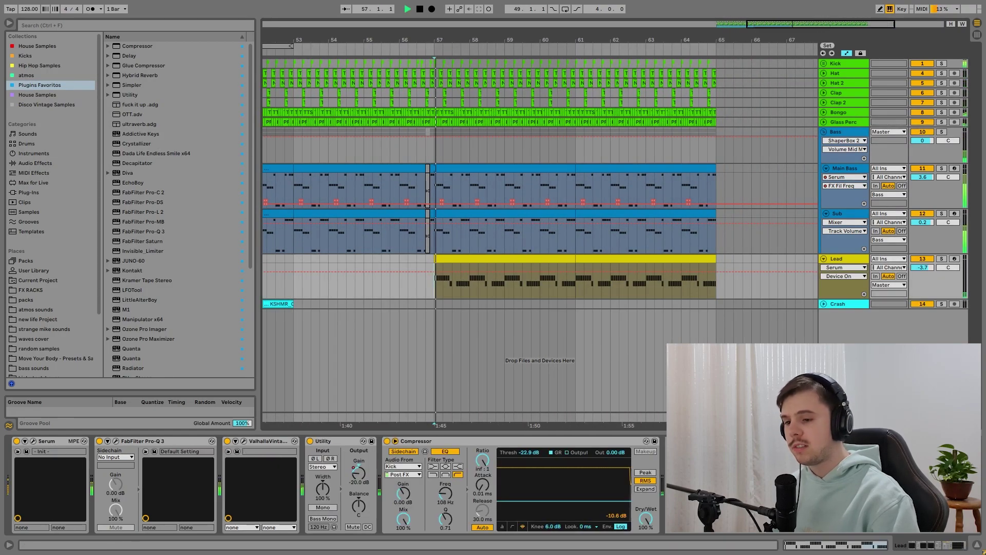
{"action": "left_click", "coordinate": [942, 258]}
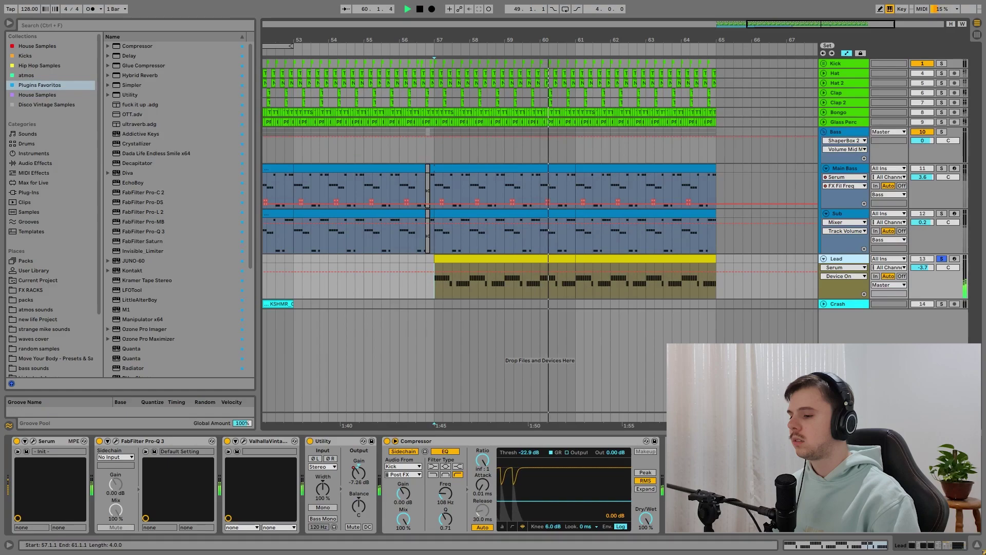
Open the Lead clip starting at bar 61 and examine its repeated F#4 and E#4 notes
{"action": "left_click", "coordinate": [505, 258]}
{"action": "double_click", "coordinate": [646, 259]}
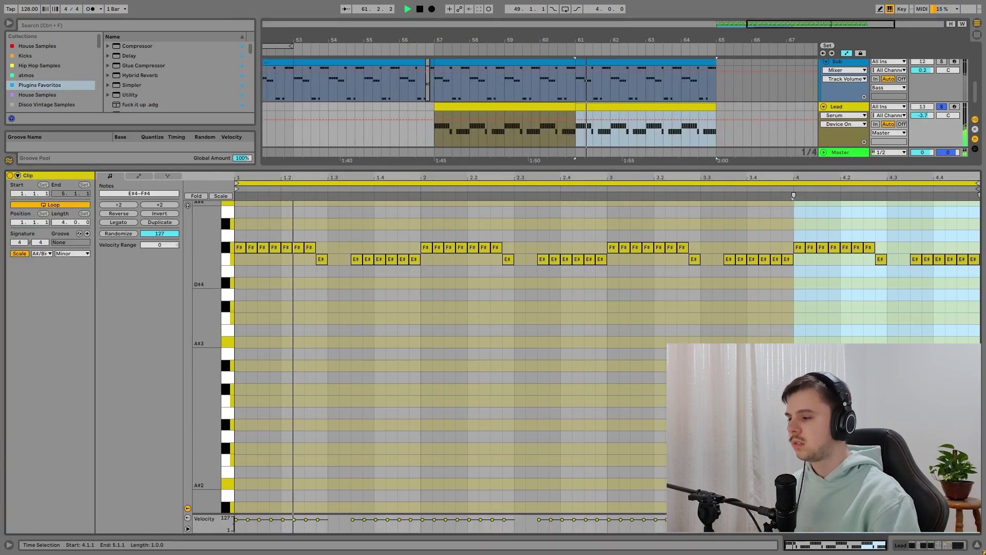
{"action": "scroll", "coordinate": [379, 331], "scroll_direction": "up", "scroll_amount": 3}
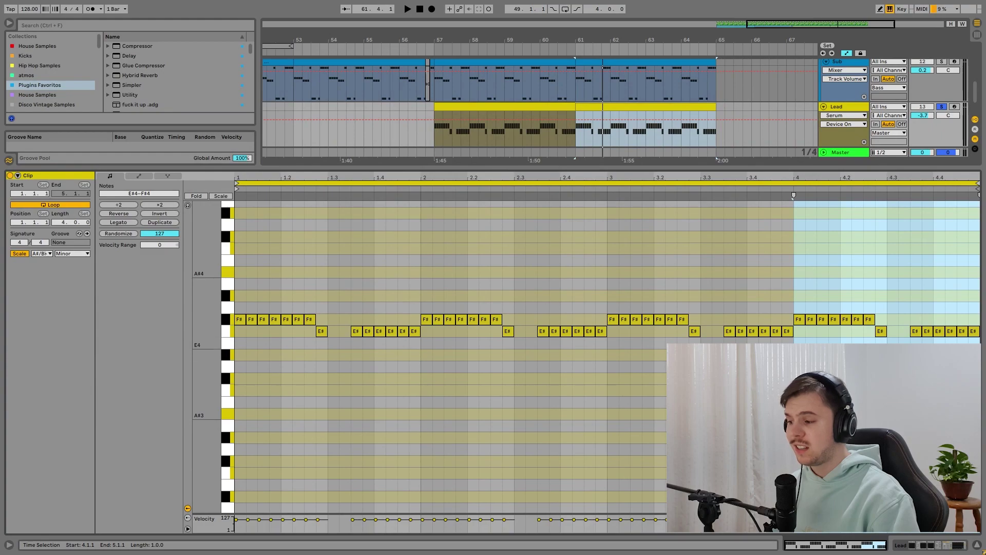
{"action": "left_click", "coordinate": [503, 334]}
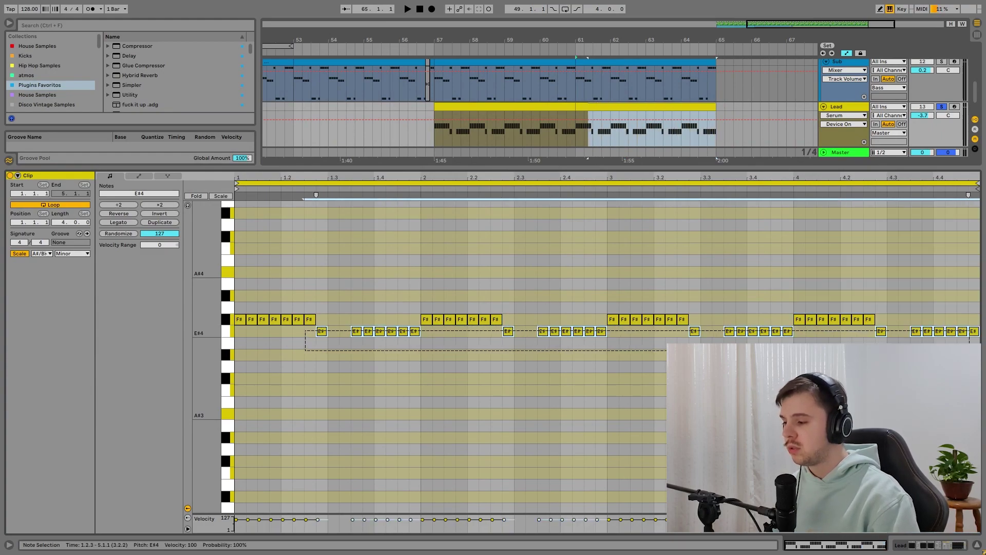
{"action": "left_click_drag", "start_coordinate": [236, 298], "coordinate": [290, 322]}
{"action": "left_click", "coordinate": [339, 321]}
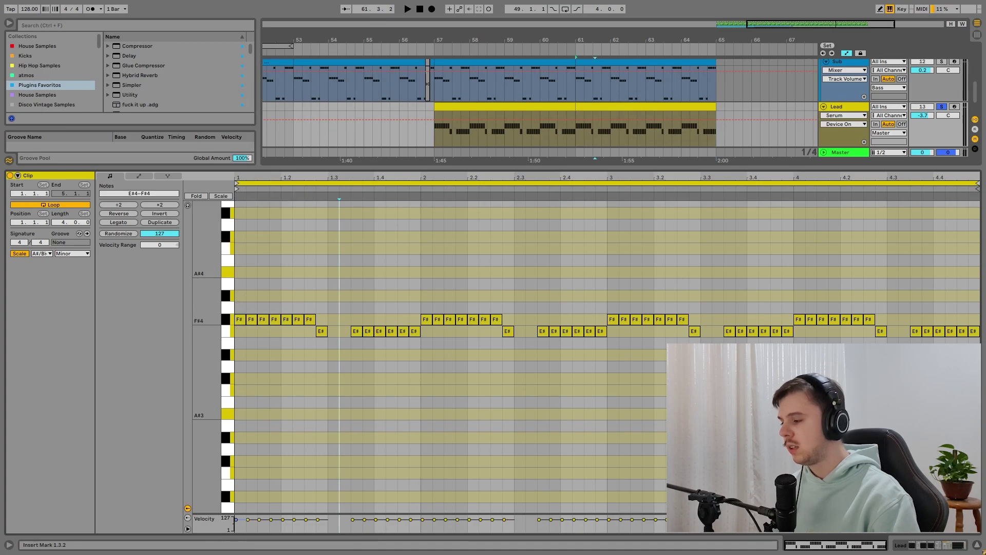
{"action": "left_click", "coordinate": [329, 322]}
{"action": "scroll", "coordinate": [328, 321], "scroll_direction": "up", "scroll_amount": 3}
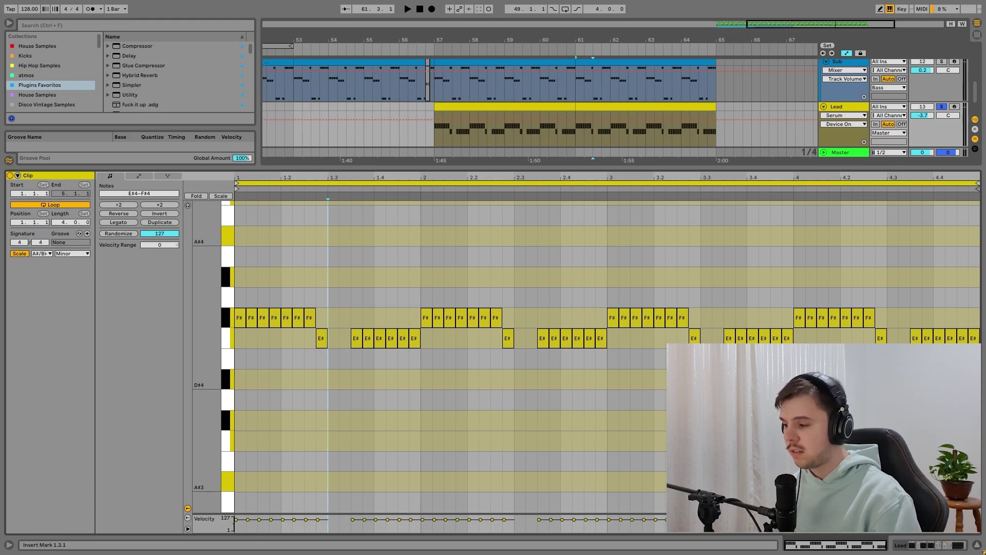
Select all E#4 notes in the Lead clip and loop the four bars from bar 61 for playback
{"action": "left_click_drag", "start_coordinate": [303, 339], "coordinate": [979, 369]}
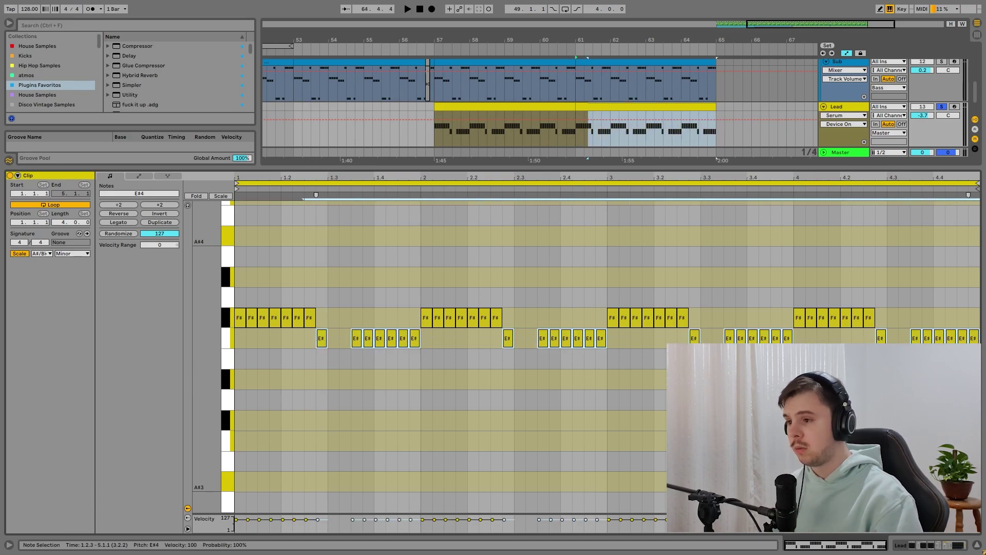
{"action": "key", "text": "ctrl+l"}
{"action": "key", "text": "space"}
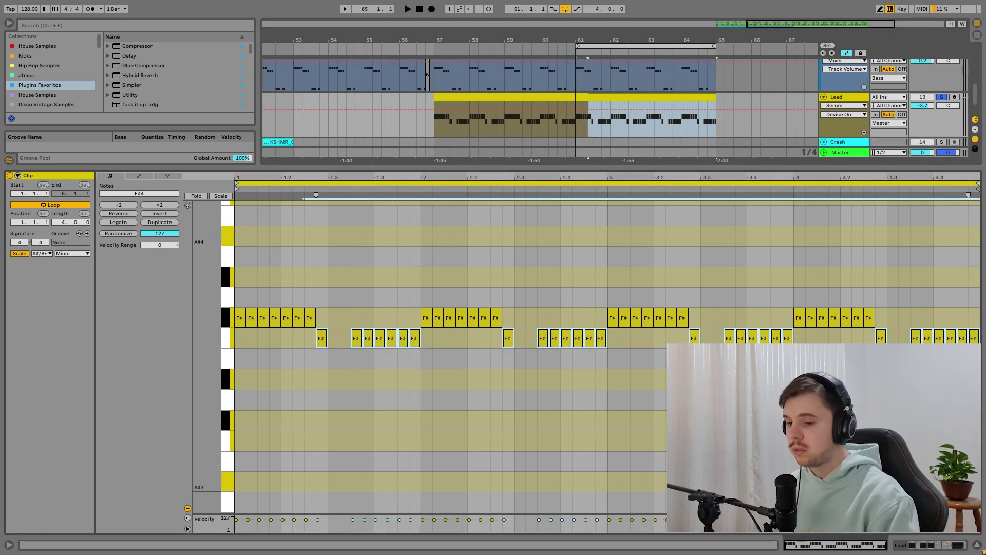
Try the selected E#4 notes two semitones lower at D#4 during playback, then return them to E#4
{"action": "key", "text": "Down"}
{"action": "key", "text": "Down"}
{"action": "key", "text": "space"}
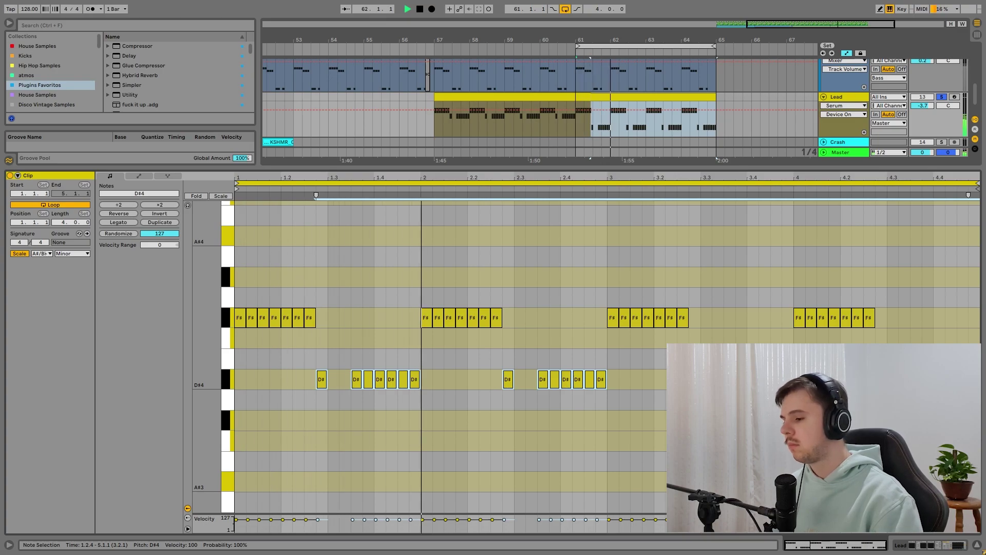
{"action": "key", "text": "Up"}
{"action": "key", "text": "Up"}
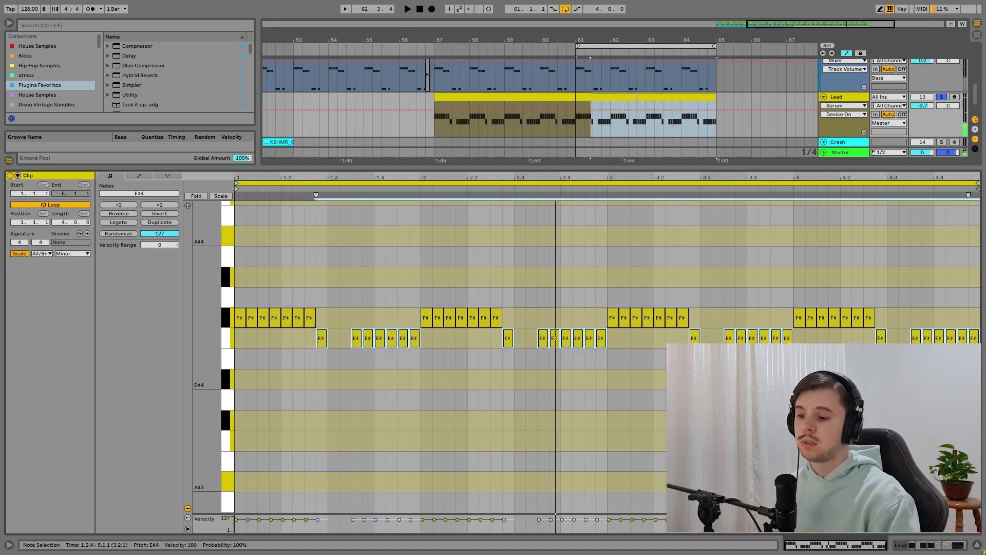
{"action": "key", "text": "space"}
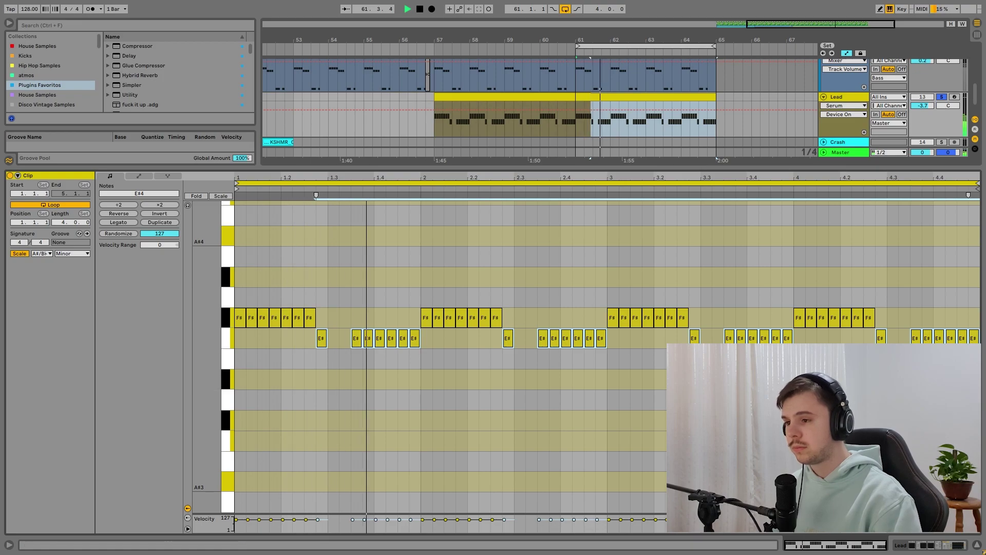
{"action": "left_click", "coordinate": [941, 97]}
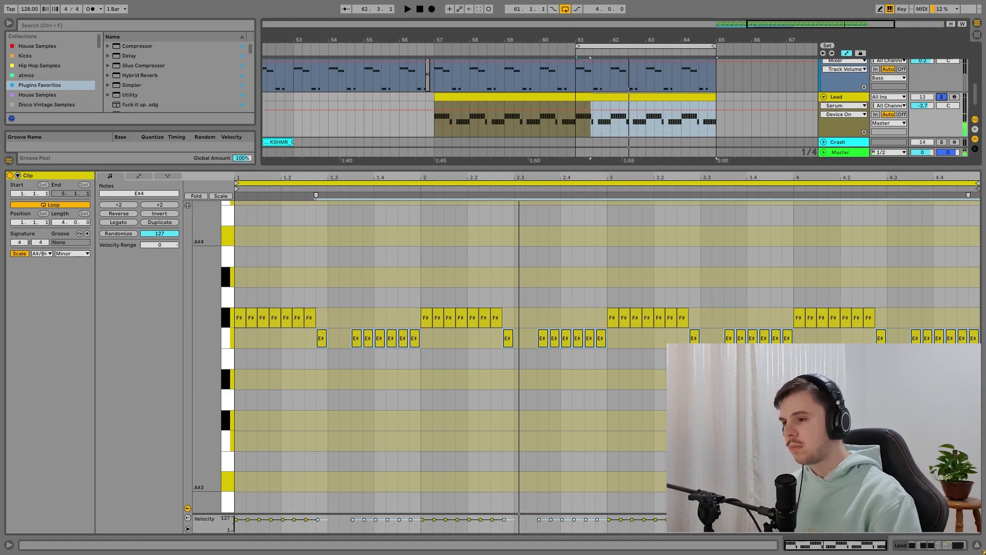
{"action": "key", "text": "space"}
{"action": "double_click", "coordinate": [843, 96]}
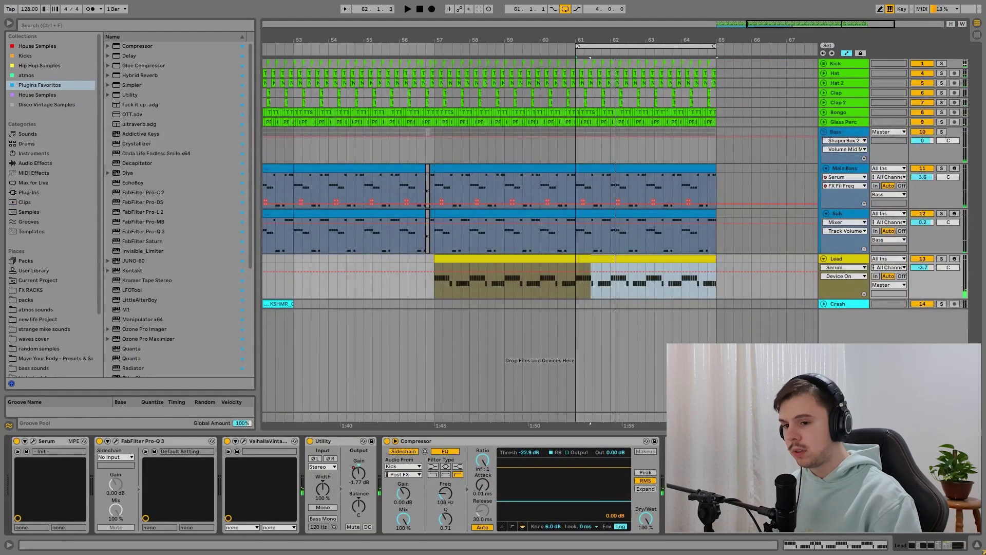
Solo the Lead, open its Serum oscillator page and select the Lead clip from bar 61 to 65
{"action": "left_click", "coordinate": [941, 259]}
{"action": "left_click", "coordinate": [575, 281]}
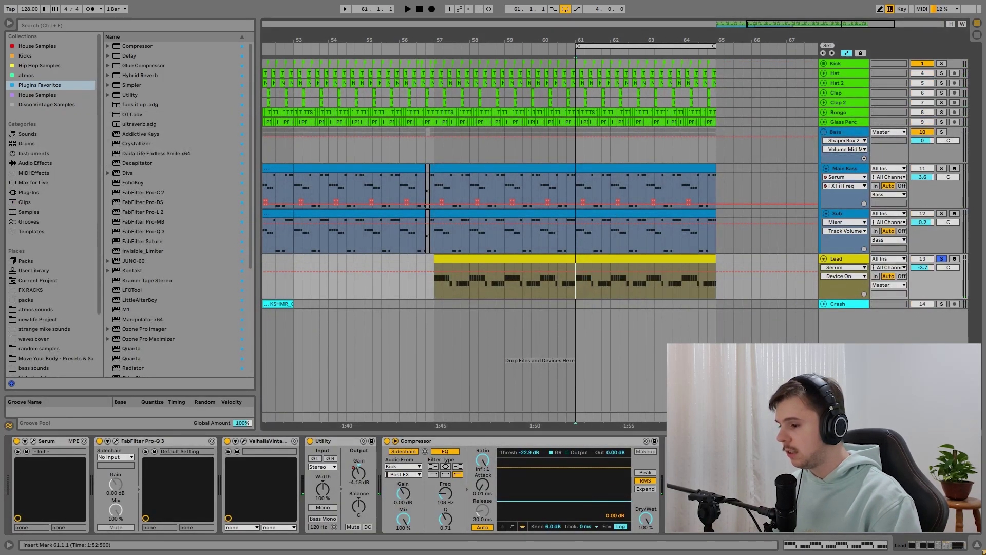
{"action": "left_click", "coordinate": [33, 441]}
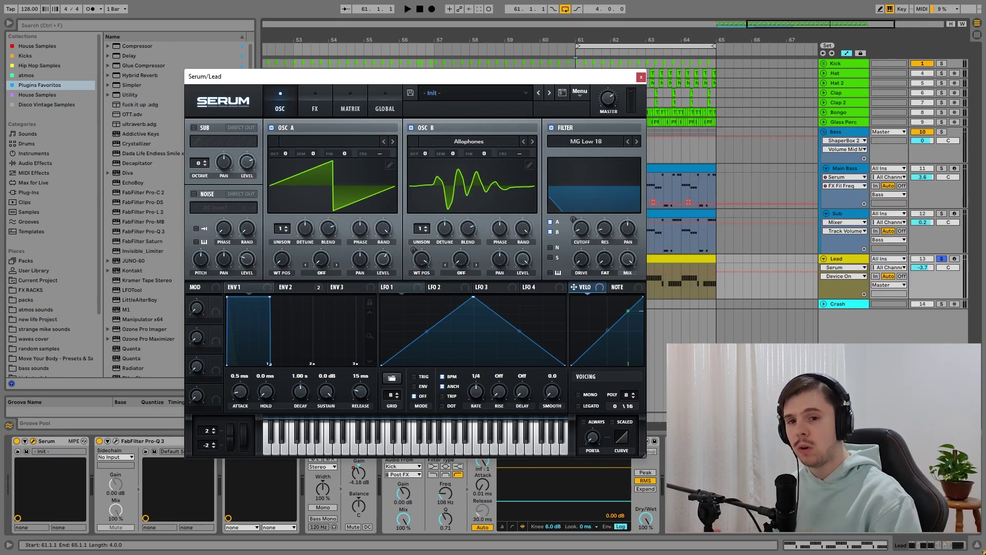
{"action": "left_click", "coordinate": [681, 258]}
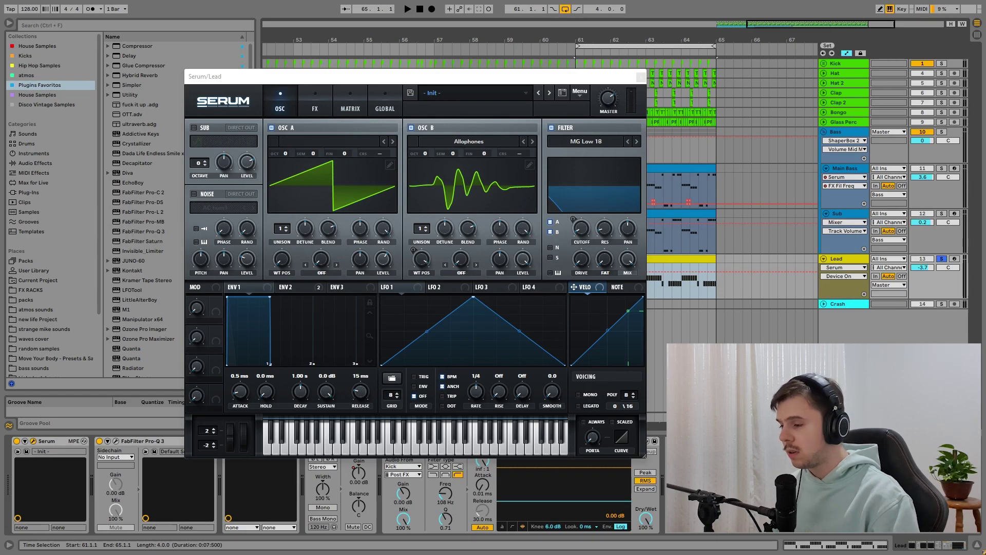
Choose the Vowel wavetable Allophones for oscillator B, play the Lead loop and switch oscillator A off
{"action": "left_click", "coordinate": [468, 142]}
{"action": "mouse_move", "coordinate": [454, 198]}
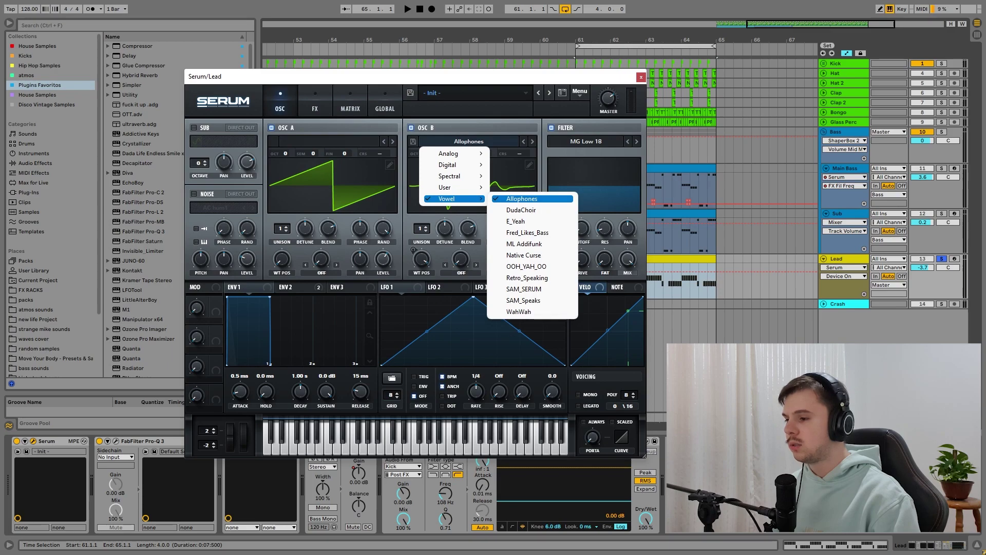
{"action": "left_click", "coordinate": [522, 198]}
{"action": "key", "text": "space"}
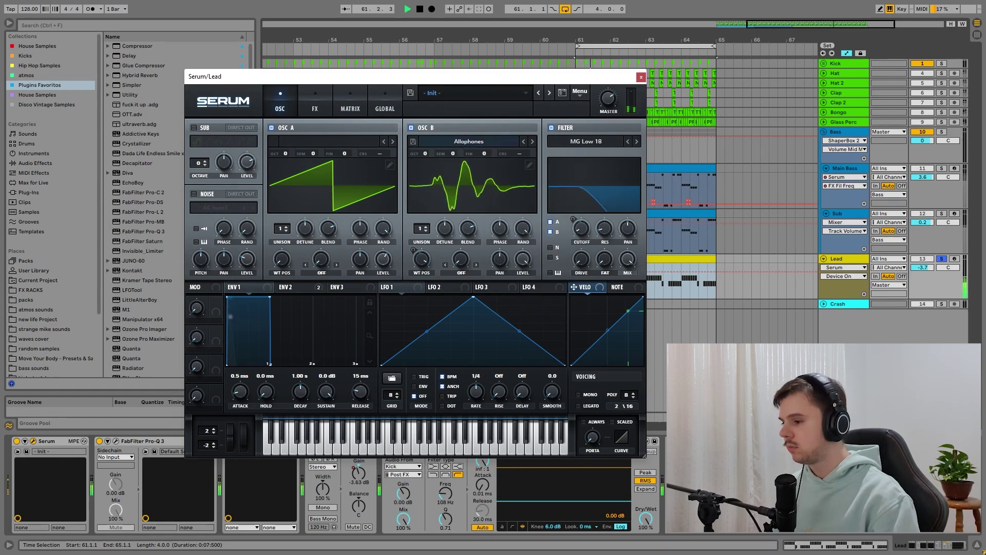
{"action": "left_click", "coordinate": [271, 128]}
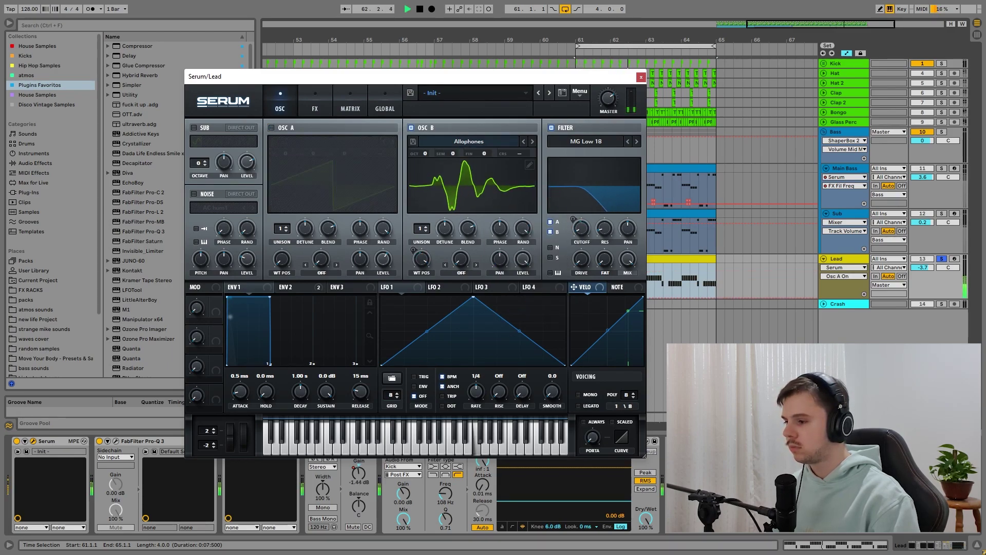
Show envelope 2 in the Lead's Serum and compare the playing loop with the filter off and on
{"action": "left_click", "coordinate": [288, 287]}
{"action": "key", "text": "space"}
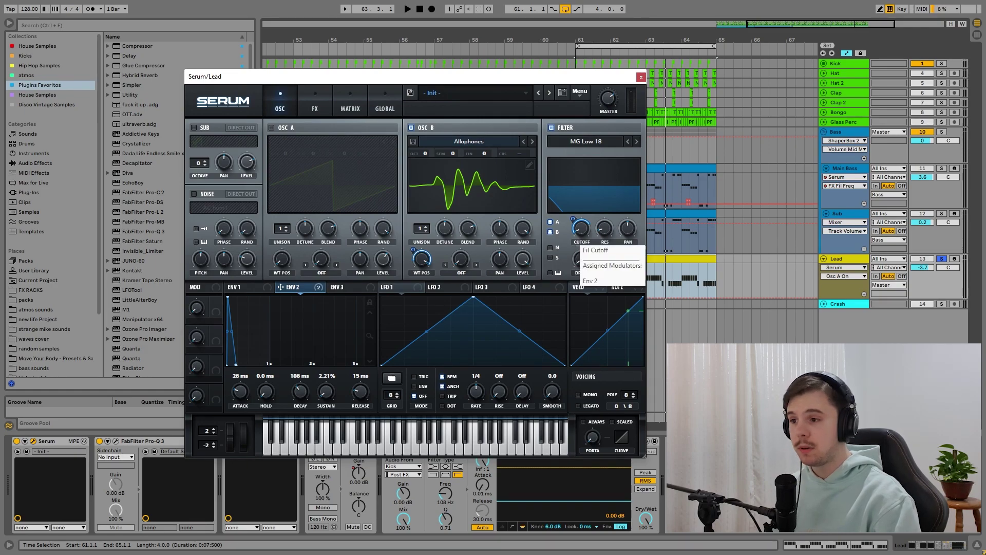
{"action": "key", "text": "space"}
{"action": "left_click", "coordinate": [551, 127]}
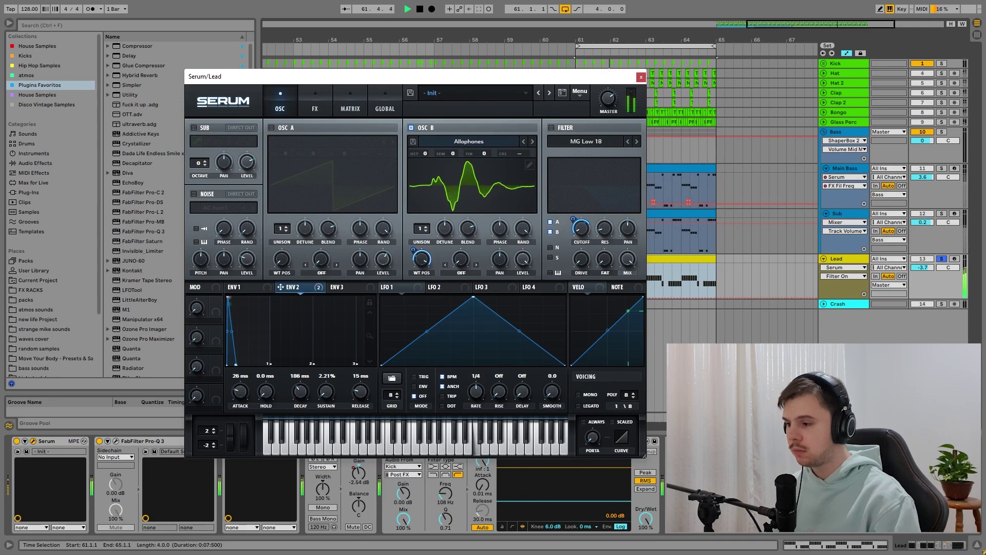
{"action": "left_click", "coordinate": [551, 127]}
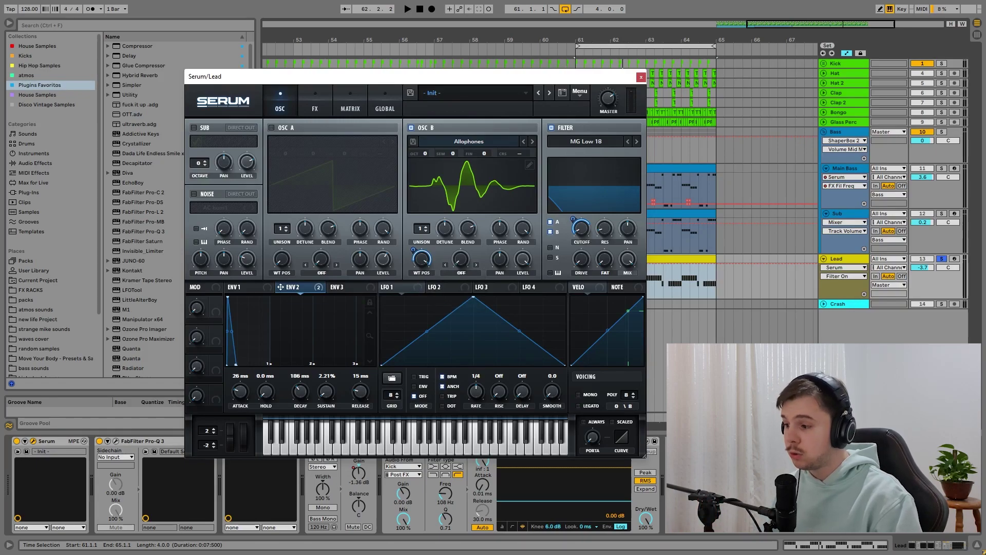
{"action": "key", "text": "space"}
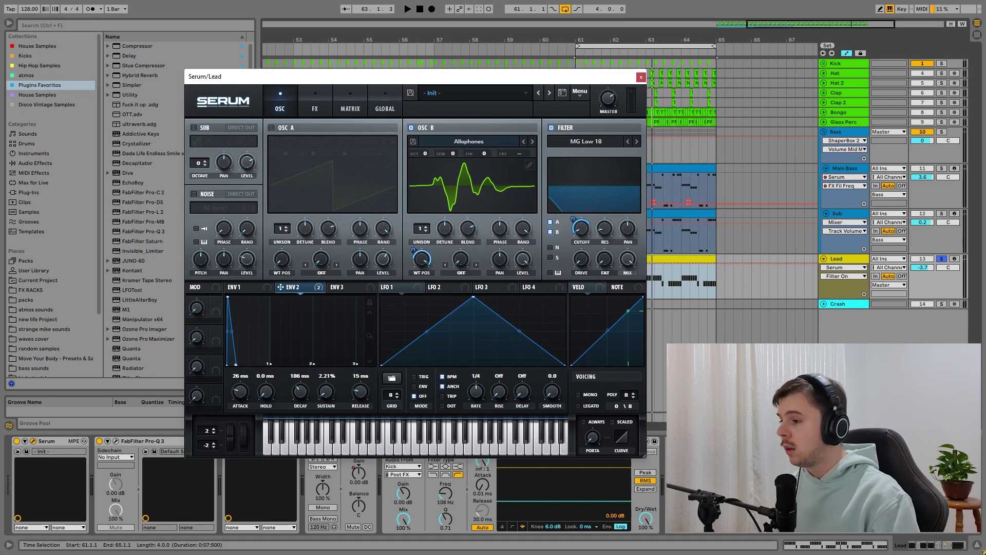
Switch oscillator A back on, play the Lead loop and show Serum's effects page
{"action": "left_click", "coordinate": [271, 127]}
{"action": "key", "text": "space"}
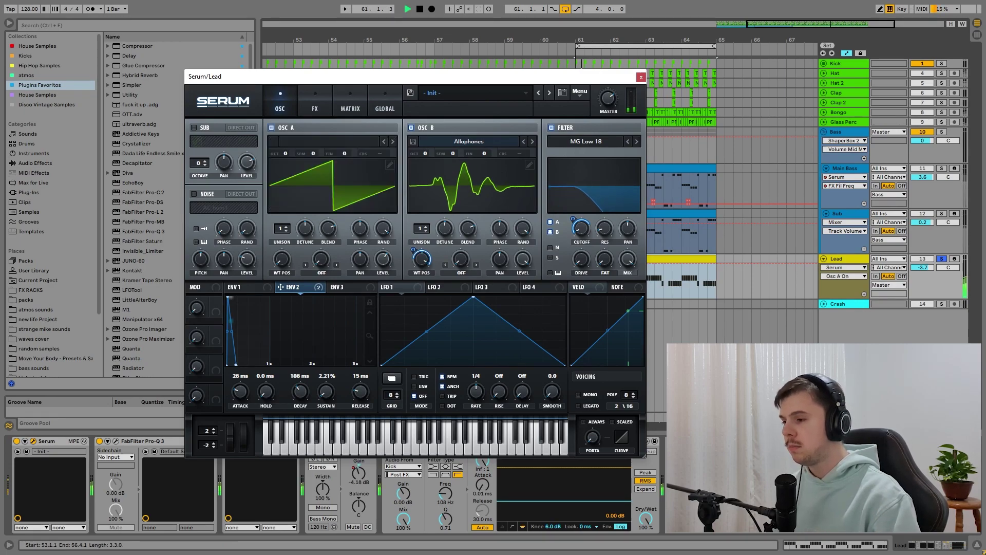
{"action": "left_click", "coordinate": [315, 102]}
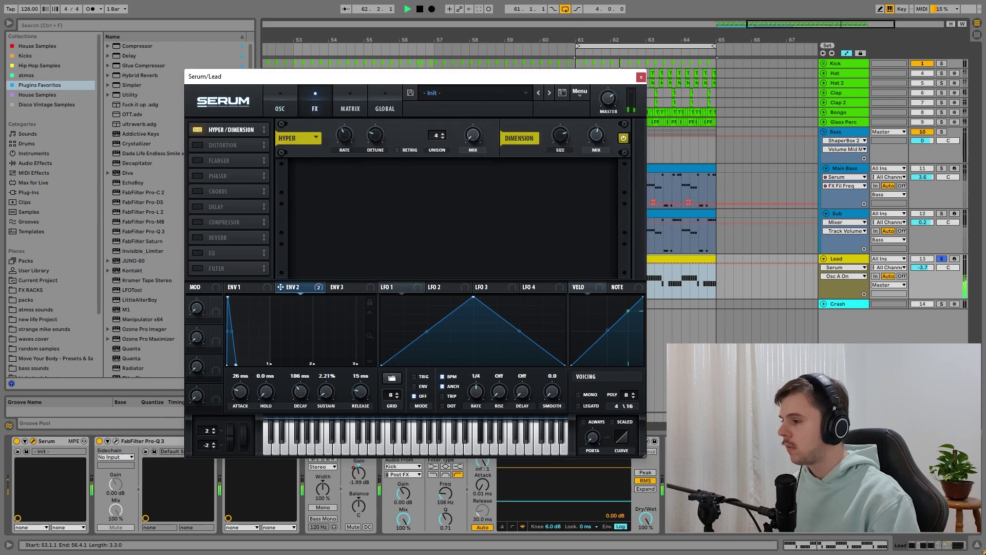
{"action": "key", "text": "space"}
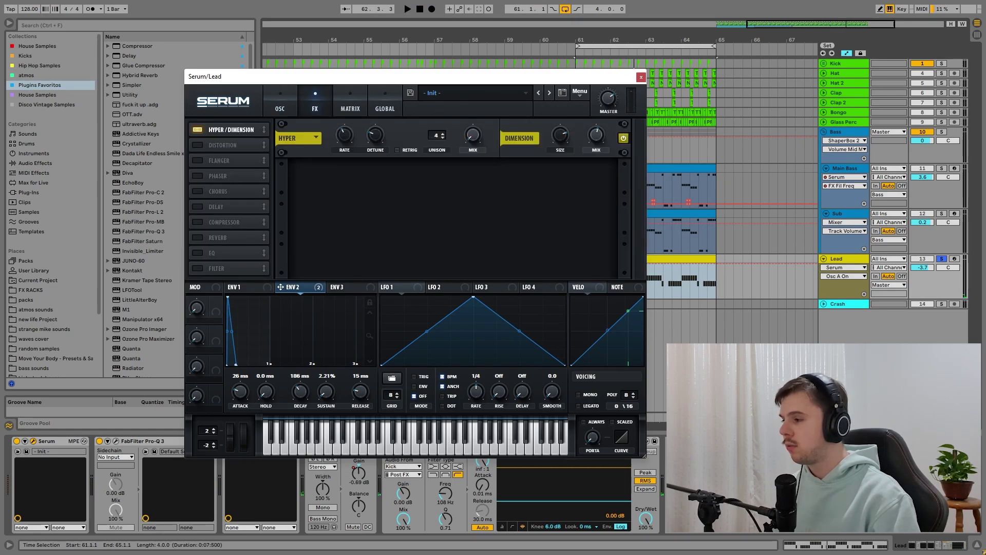
Compare the Lead loop with Serum's Hyper/Dimension effect off and on, then return to the oscillator page
{"action": "left_click", "coordinate": [280, 101]}
{"action": "left_click", "coordinate": [315, 102]}
{"action": "left_click", "coordinate": [197, 129]}
{"action": "key", "text": "space"}
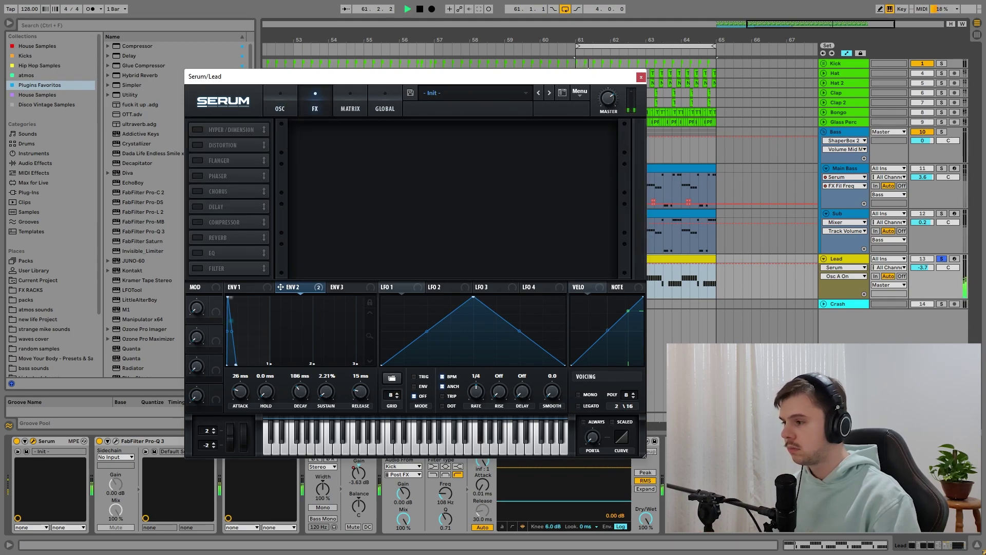
{"action": "left_click", "coordinate": [197, 129]}
{"action": "left_click", "coordinate": [280, 101]}
{"action": "key", "text": "space"}
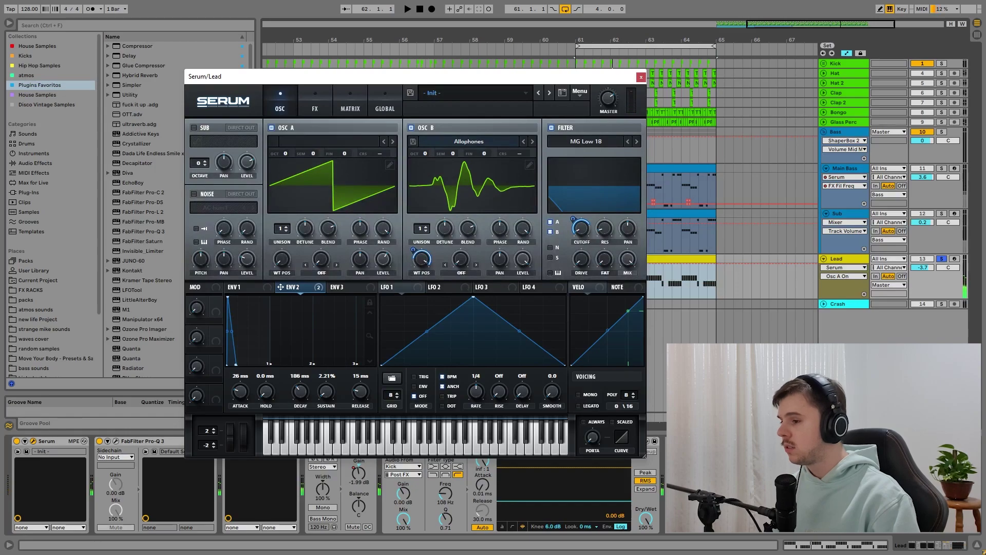
Inspect the Lead's FabFilter Pro-Q 3 curve and ValhallaVintageVerb settings, then close both plug-in windows
{"action": "key", "text": "ctrl+alt+p"}
{"action": "left_click", "coordinate": [116, 441]}
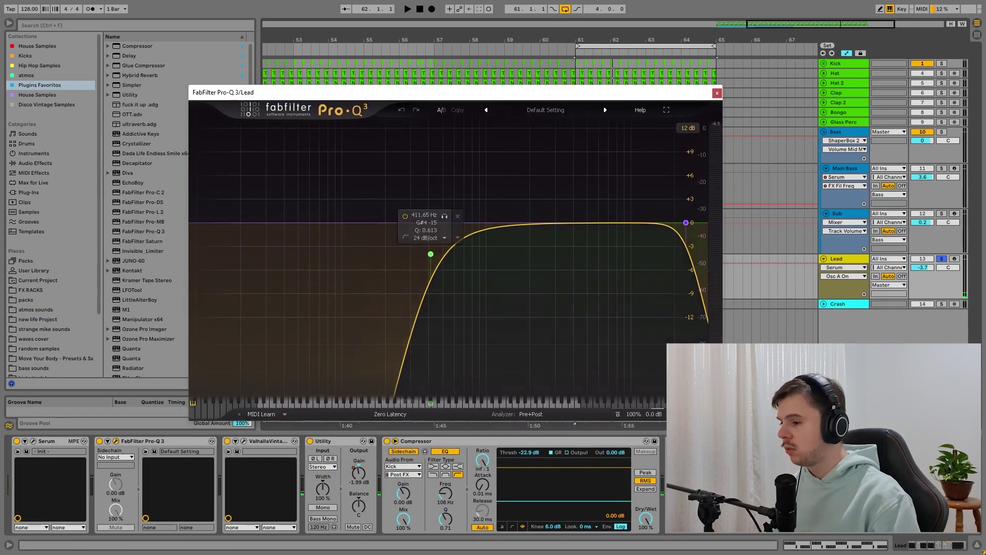
{"action": "left_click", "coordinate": [717, 93]}
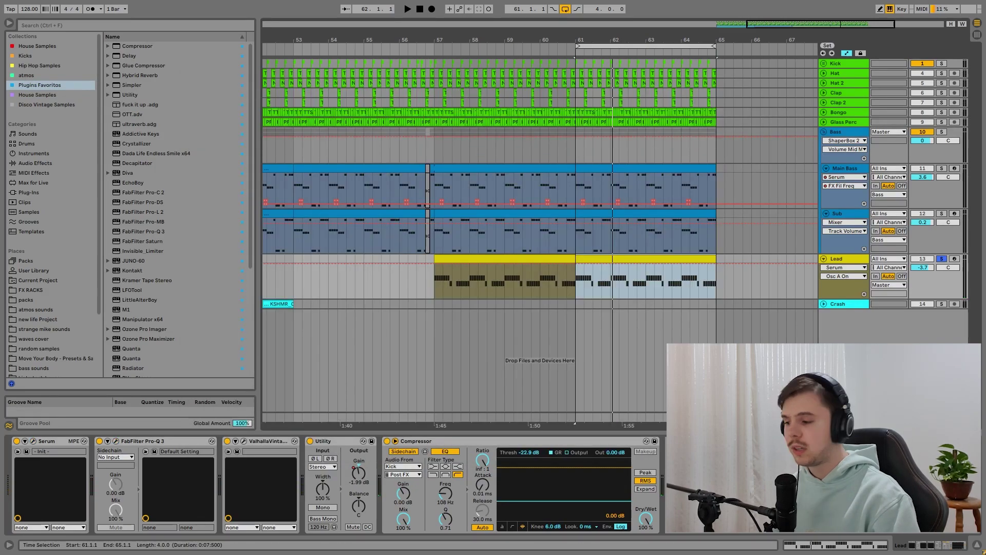
{"action": "key", "text": "ctrl+alt+p"}
{"action": "key", "text": "space"}
{"action": "key", "text": "space"}
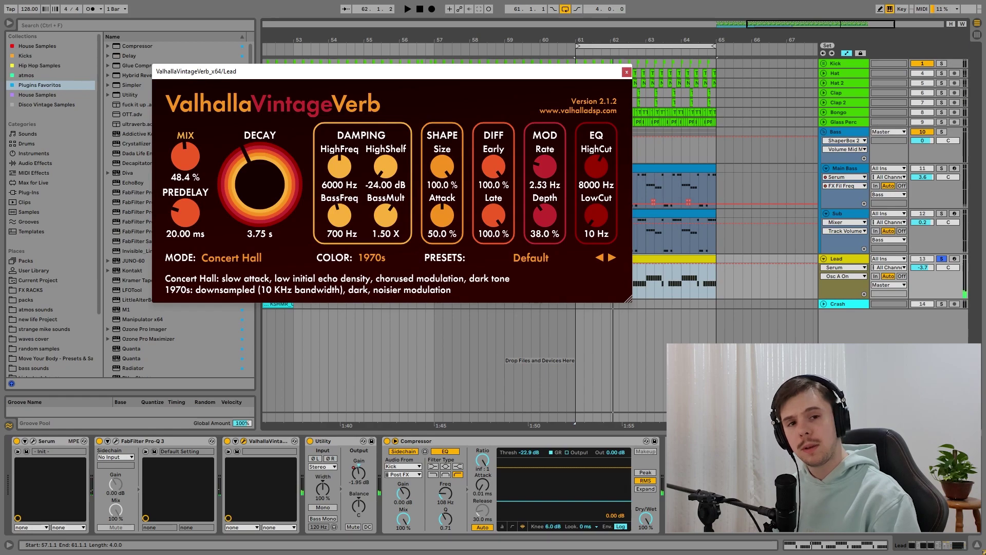
{"action": "left_click", "coordinate": [627, 71]}
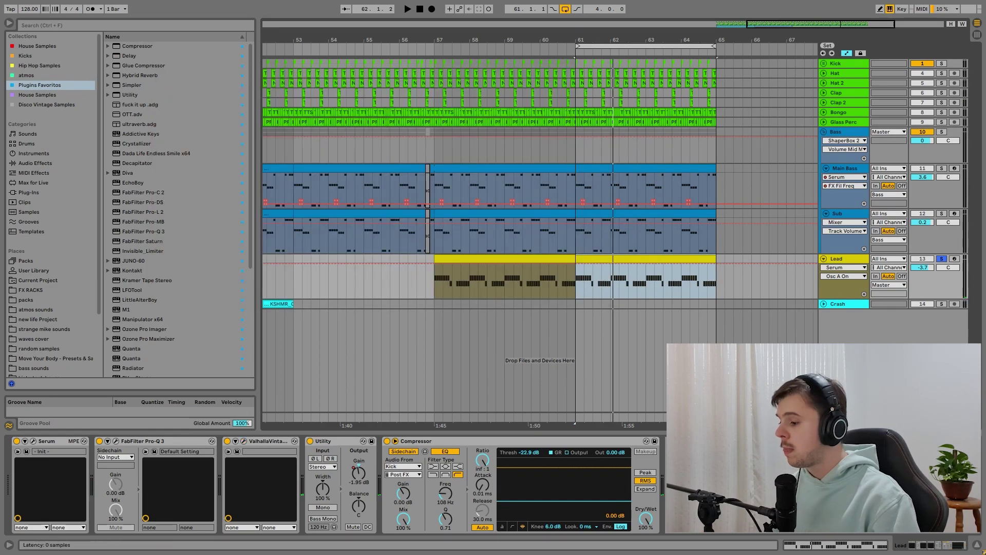
Show the Lead's Utility gain automation and play the soloed track from bar 57
{"action": "left_click", "coordinate": [358, 473]}
{"action": "left_click", "coordinate": [433, 272]}
{"action": "key", "text": "space"}
{"action": "key", "text": "space"}
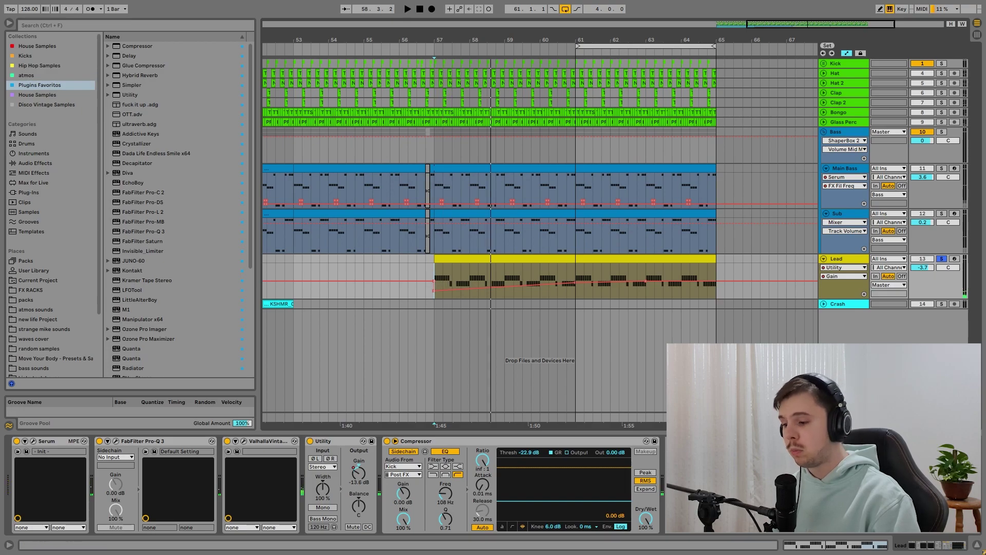
Play the full mix from bar 57 with arrangement looping switched off, briefly toggling the Lead's solo
{"action": "key", "text": "space"}
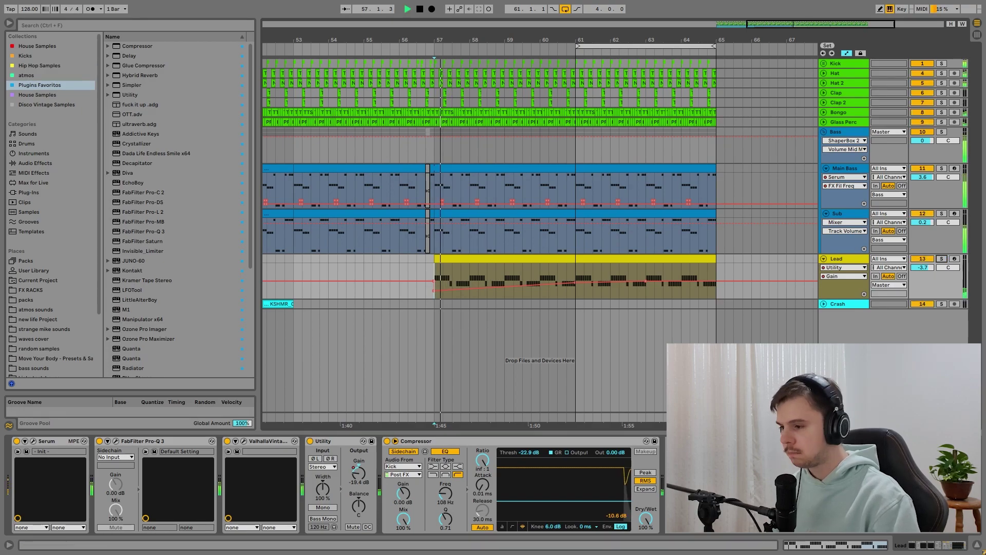
{"action": "key", "text": "ctrl+l"}
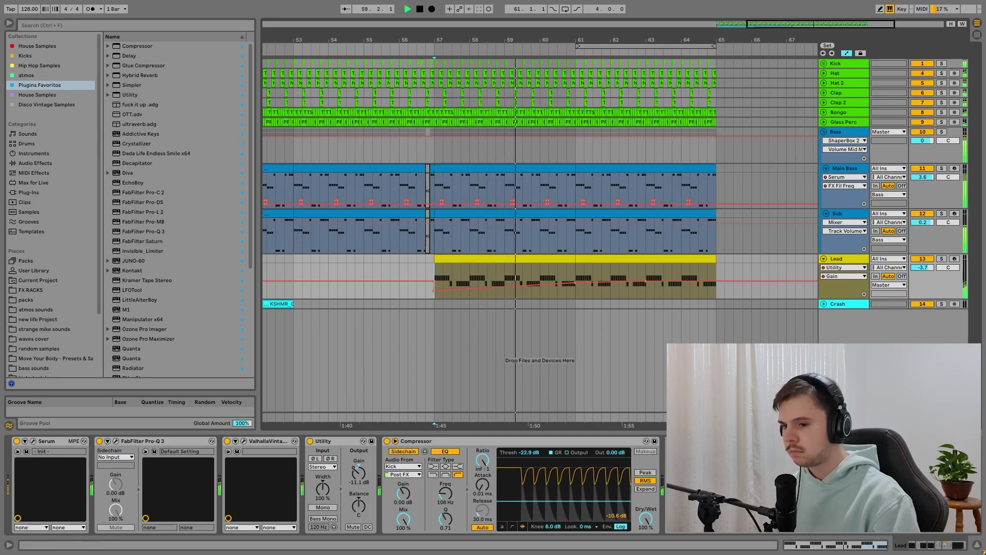
{"action": "key", "text": "s"}
{"action": "key", "text": "s"}
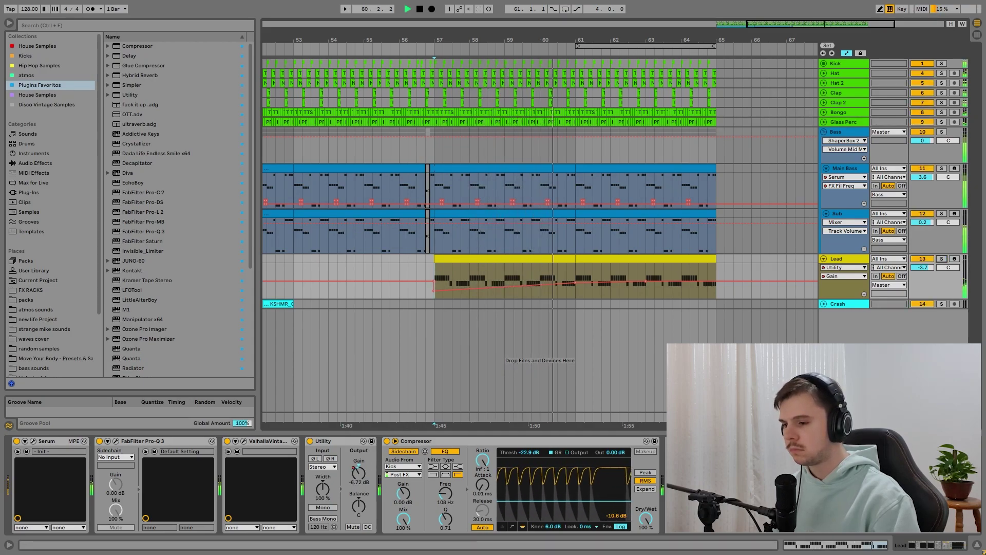
{"action": "key", "text": "minus"}
{"action": "key", "text": "minus"}
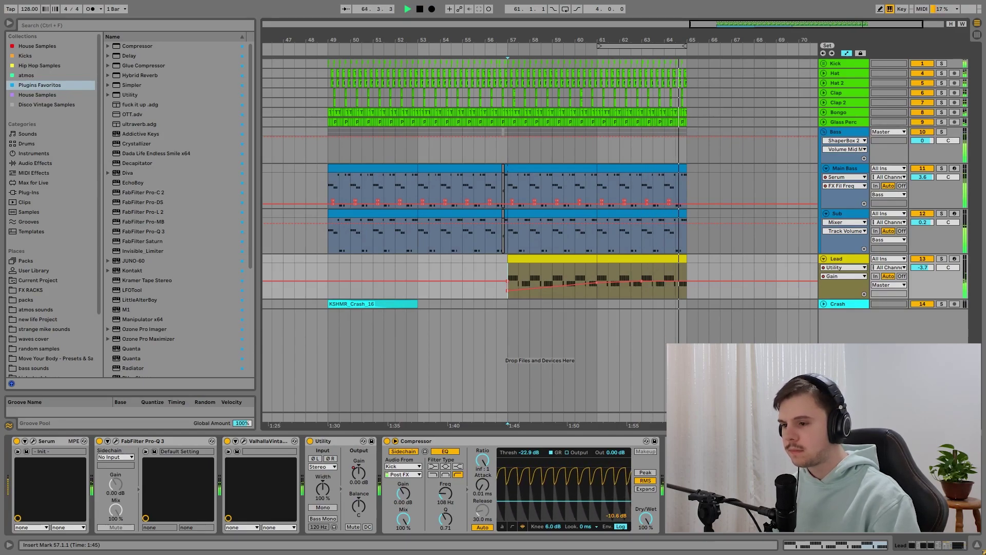
Set the playback start to bar 49 and unfold the soloed Crash track to show its clip
{"action": "left_click", "coordinate": [328, 275]}
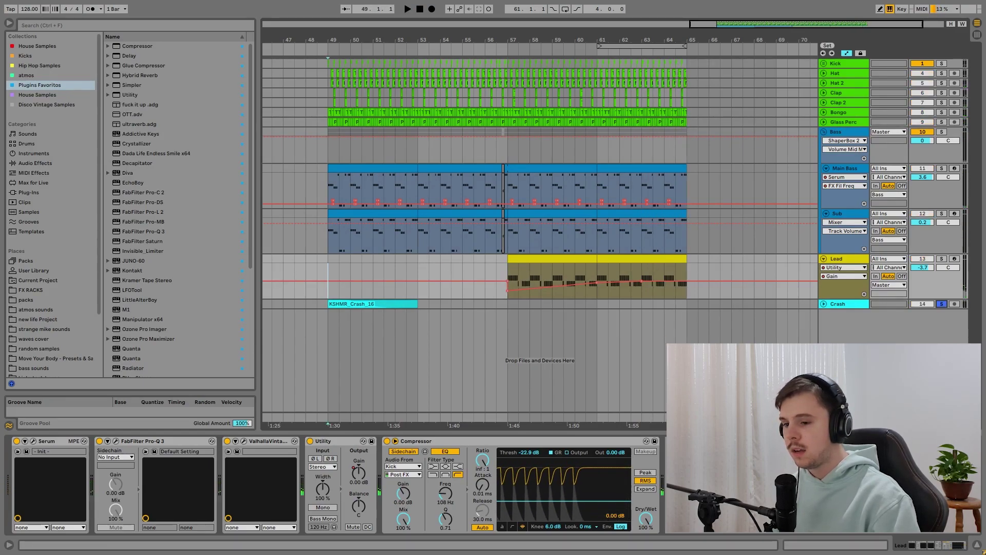
{"action": "left_click", "coordinate": [823, 304]}
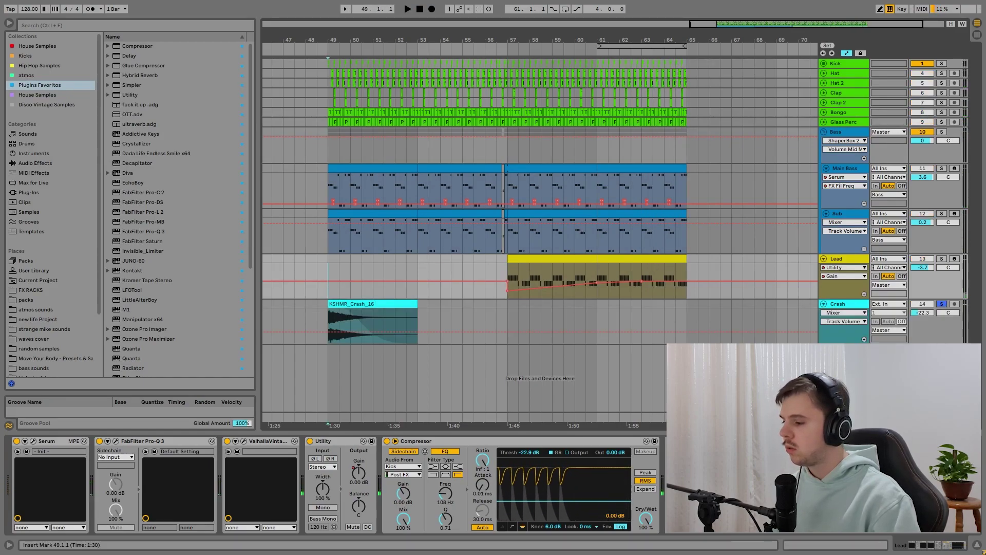
{"action": "key", "text": "Down"}
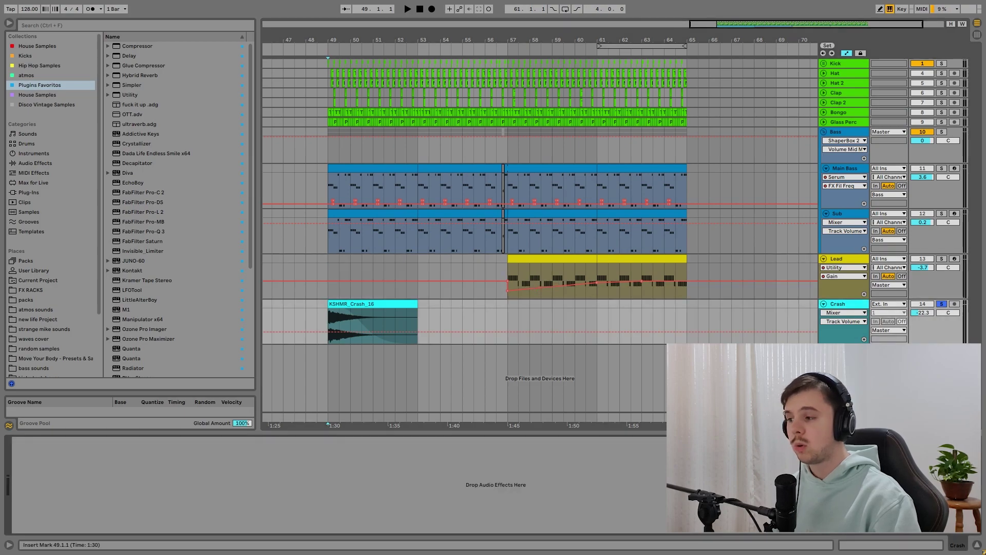
Play the Crash from bar 49 soloed and in the full mix, then select the Crash track
{"action": "left_click", "coordinate": [843, 132]}
{"action": "key", "text": "space"}
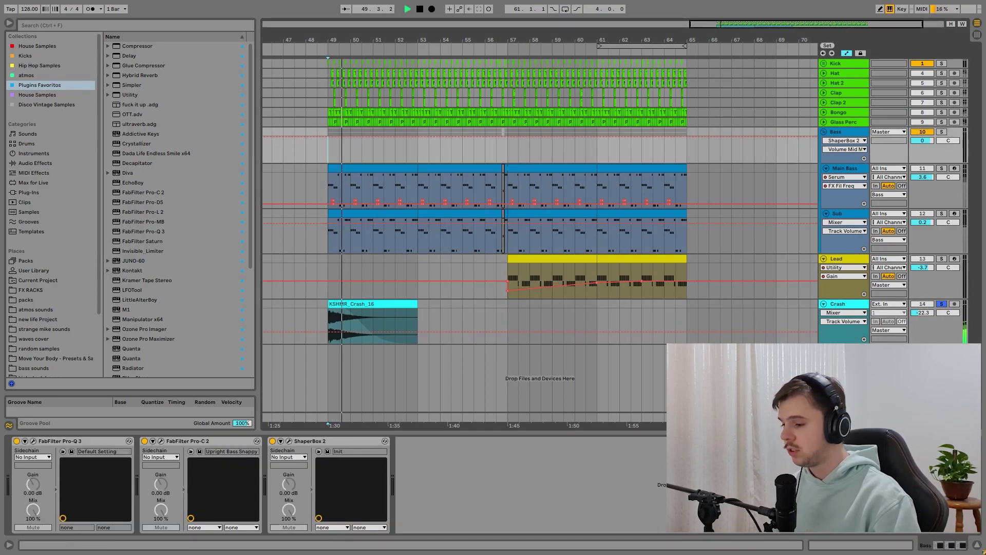
{"action": "left_click", "coordinate": [941, 303]}
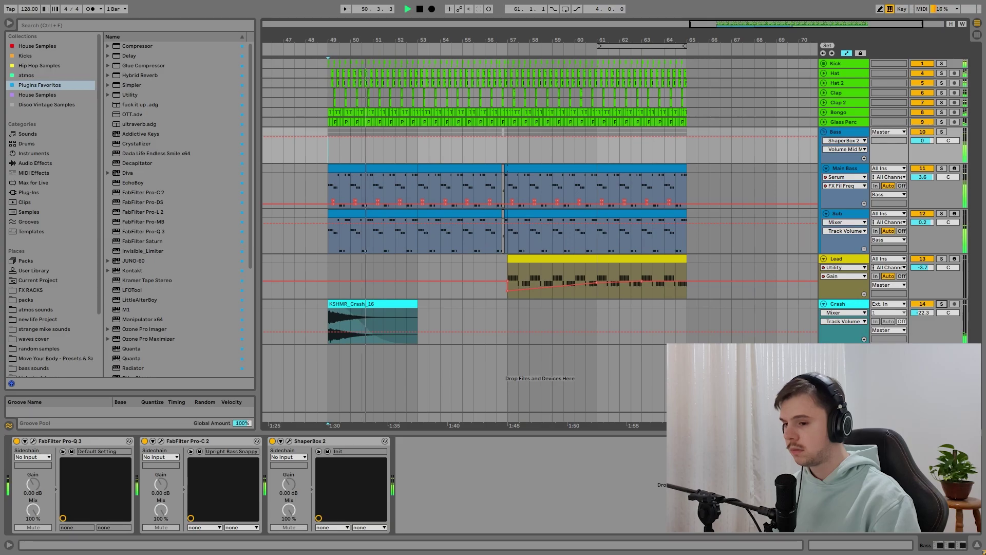
{"action": "left_click", "coordinate": [843, 304]}
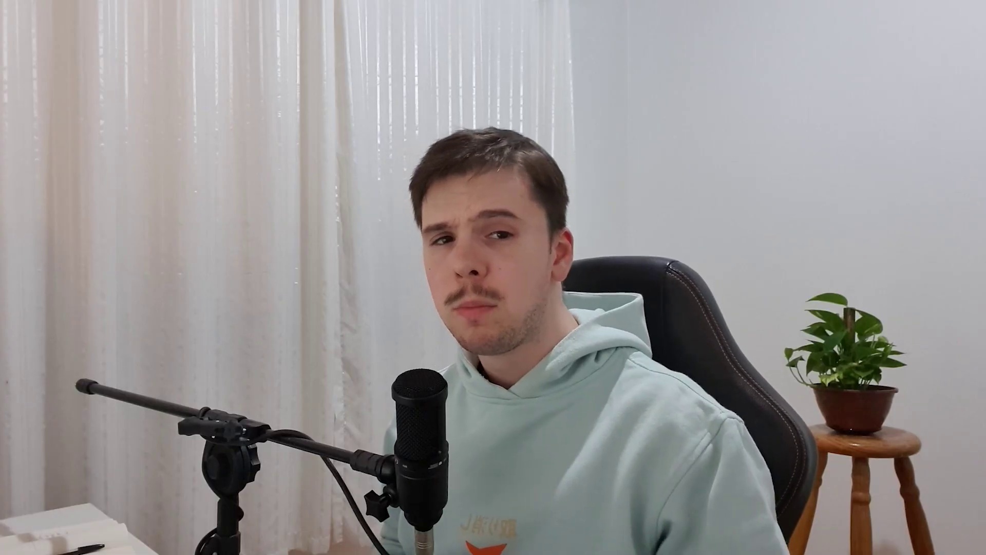